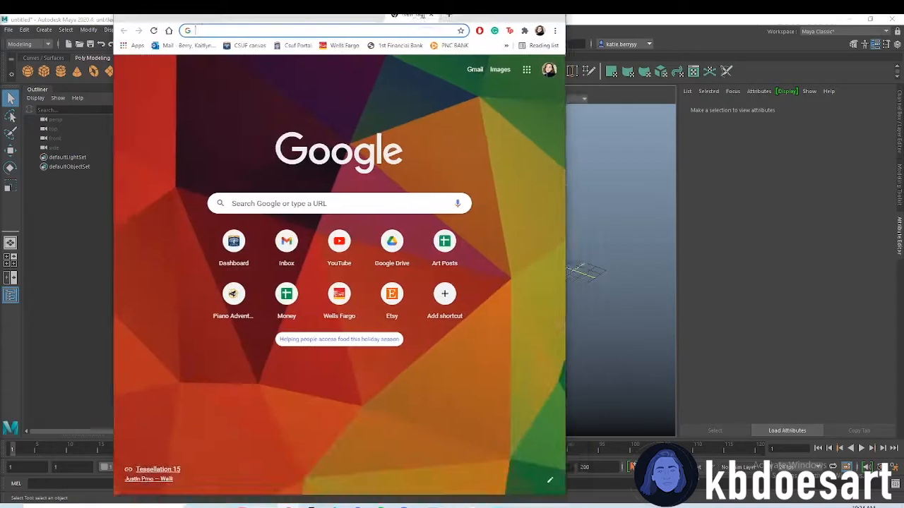
Search Google Images for acnh fossils in the browser.
{"action": "left_click_drag", "start_coordinate": [314, 20], "coordinate": [314, 14]}
{"action": "type", "text": "acnh fossil"}
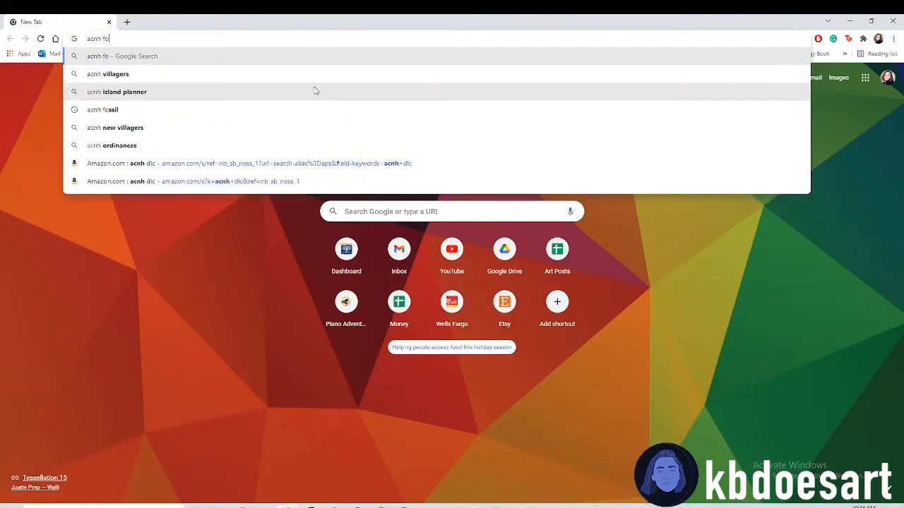
{"action": "left_click", "coordinate": [314, 91]}
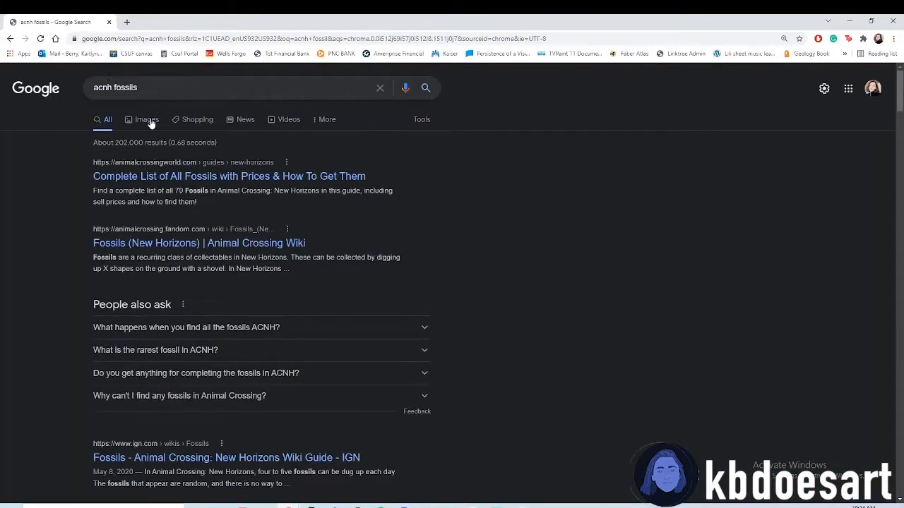
{"action": "left_click", "coordinate": [146, 120]}
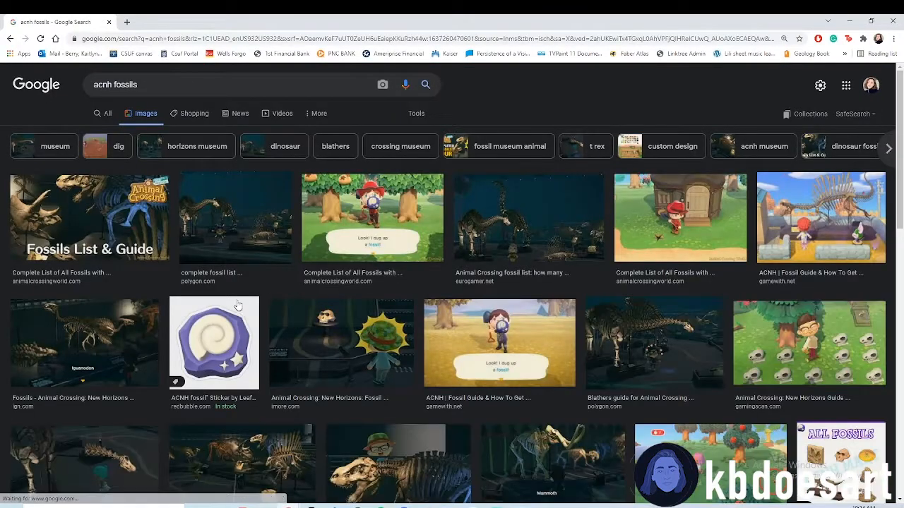
Open the purple ACNH fossil sticker image and save it as a JPEG in the Downloads folder under its suggested name.
{"action": "left_click", "coordinate": [239, 306]}
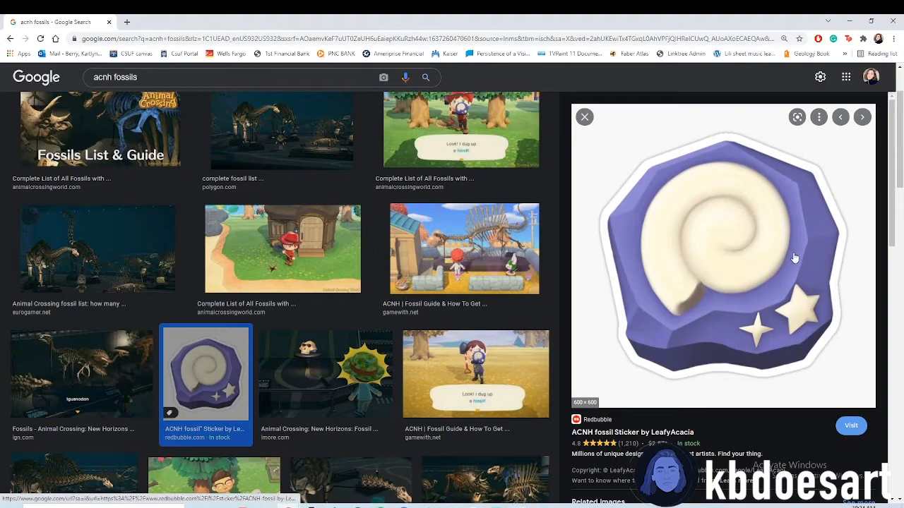
{"action": "right_click", "coordinate": [744, 230]}
{"action": "left_click", "coordinate": [800, 337]}
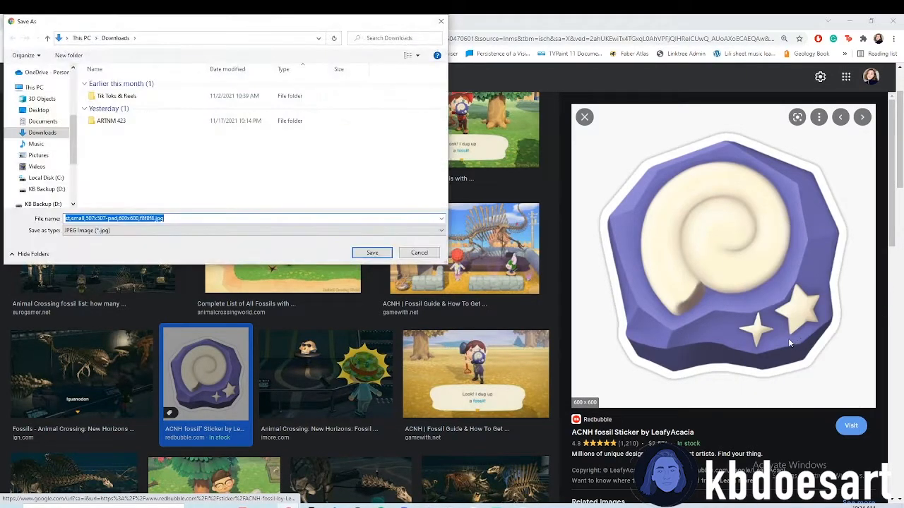
{"action": "key", "text": "Return"}
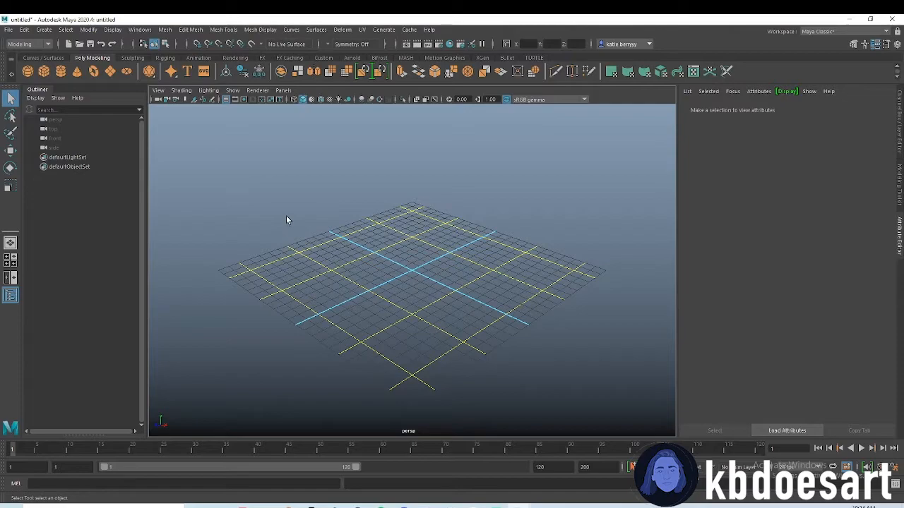
Switch to Maya and maximize the top view.
{"action": "key", "text": "space"}
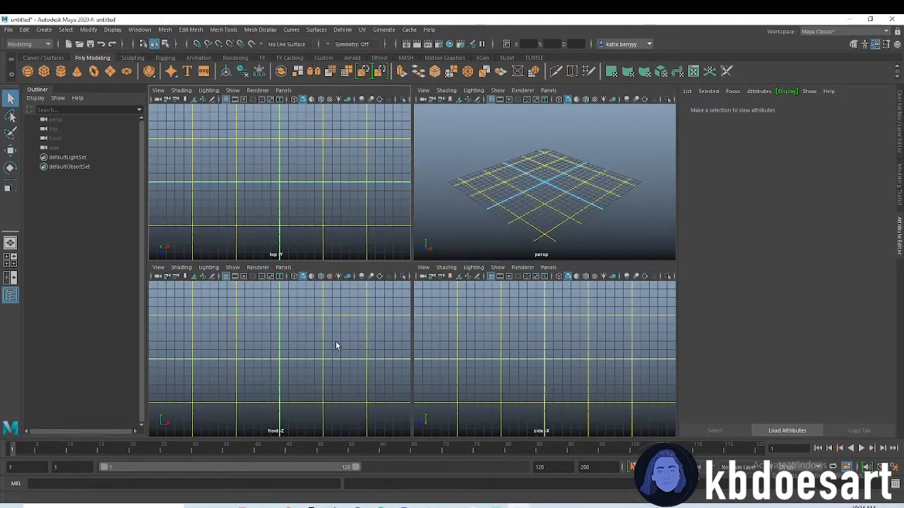
{"action": "key", "text": "space"}
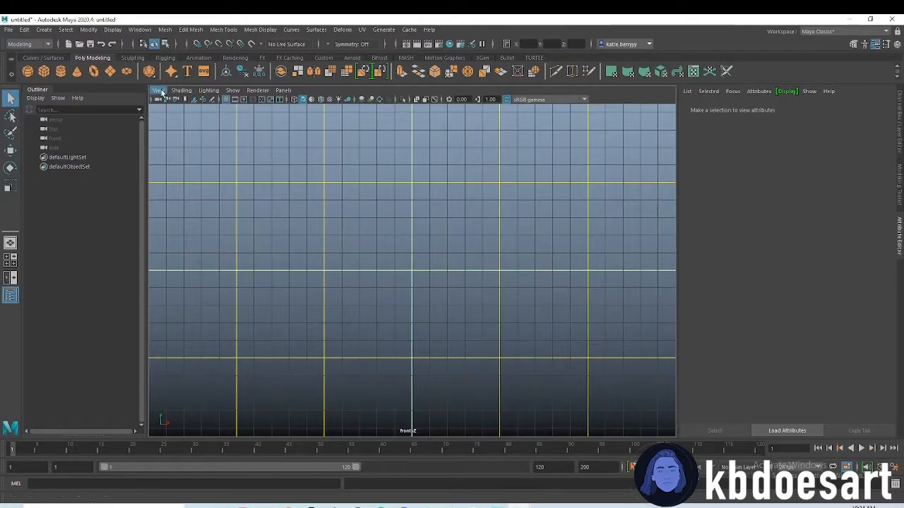
{"action": "key", "text": "space"}
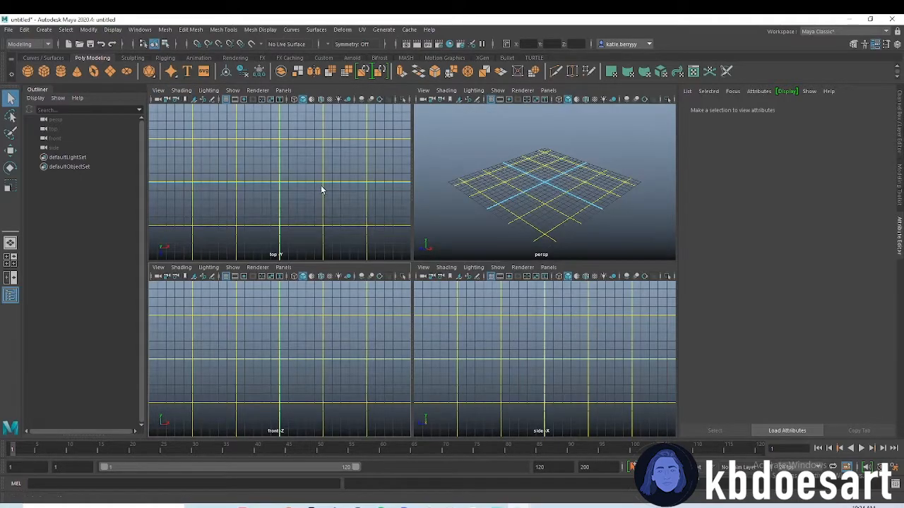
{"action": "key", "text": "space"}
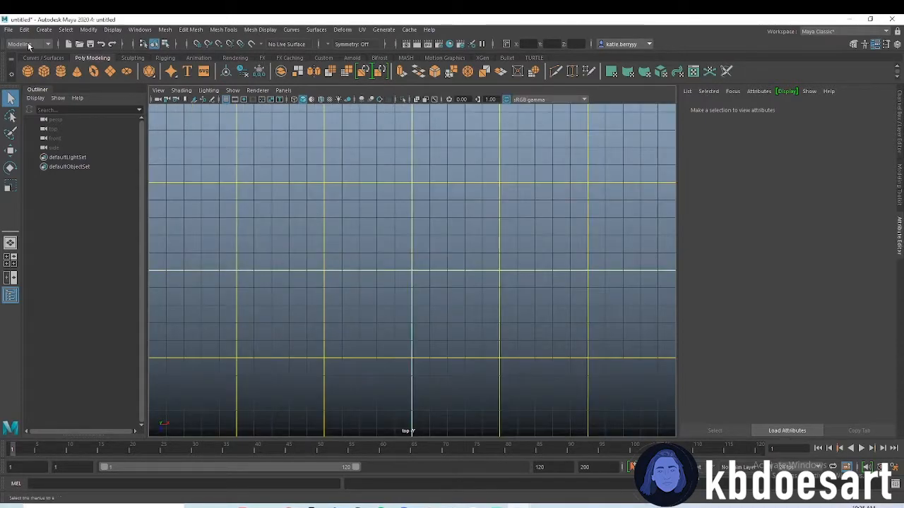
Import st,small,507x507-pad,600x600,f8f8f8.jpg from the Downloads folder as an image plane in the top view.
{"action": "left_click", "coordinate": [158, 90]}
{"action": "mouse_move", "coordinate": [230, 301]}
{"action": "left_click", "coordinate": [345, 309]}
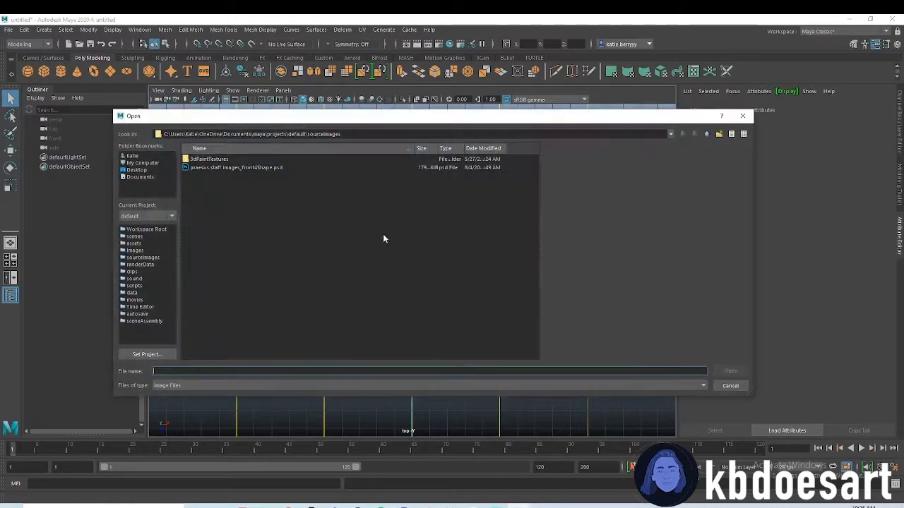
{"action": "left_click", "coordinate": [141, 176]}
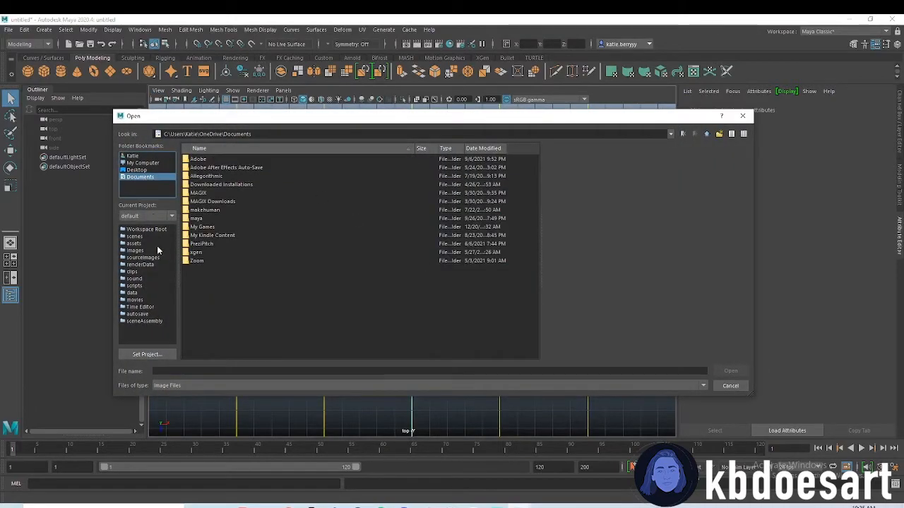
{"action": "left_click", "coordinate": [132, 155]}
{"action": "double_click", "coordinate": [204, 204]}
{"action": "left_click", "coordinate": [214, 176]}
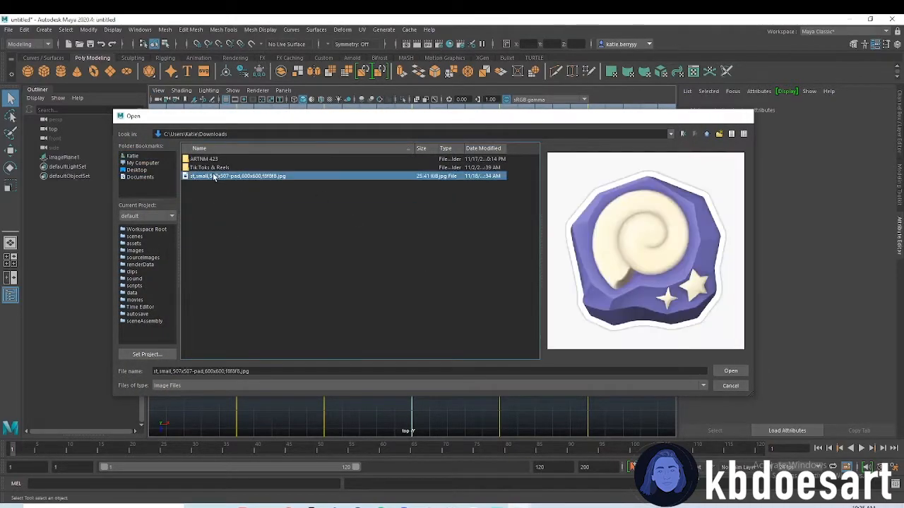
{"action": "double_click", "coordinate": [214, 177]}
Scale the fossil image plane up uniformly to about 16 grid units wide.
{"action": "key", "text": "r"}
{"action": "left_click_drag", "start_coordinate": [412, 271], "coordinate": [541, 226]}
{"action": "left_click", "coordinate": [567, 215]}
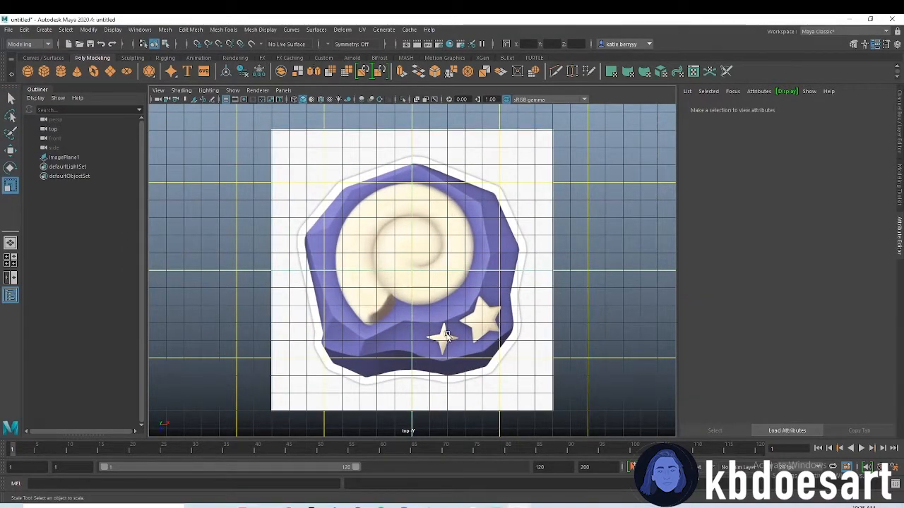
{"action": "middle_click_drag", "start_coordinate": [446, 336], "coordinate": [420, 328], "text": "alt"}
{"action": "right_click_drag", "start_coordinate": [421, 327], "coordinate": [457, 324], "text": "alt"}
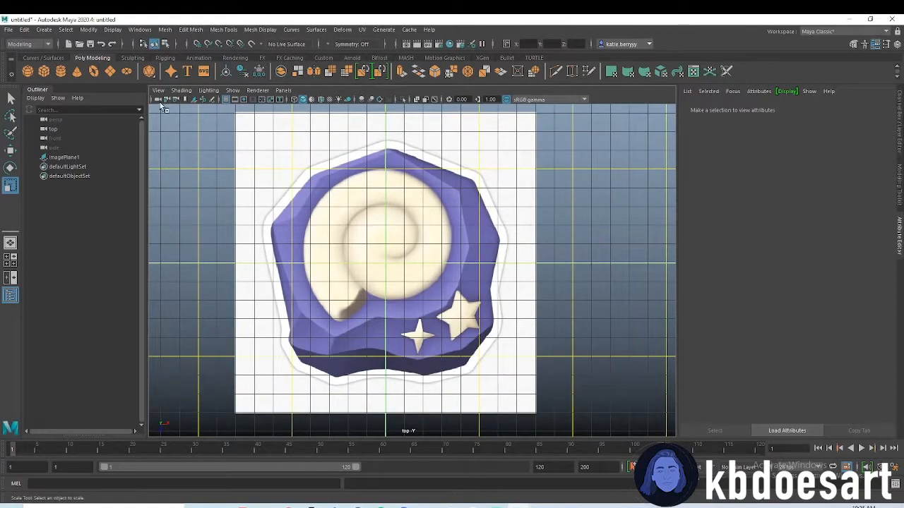
Create a polygon cube at the origin and scale it uniformly to about 8.9 over the fossil image.
{"action": "left_click", "coordinate": [44, 71]}
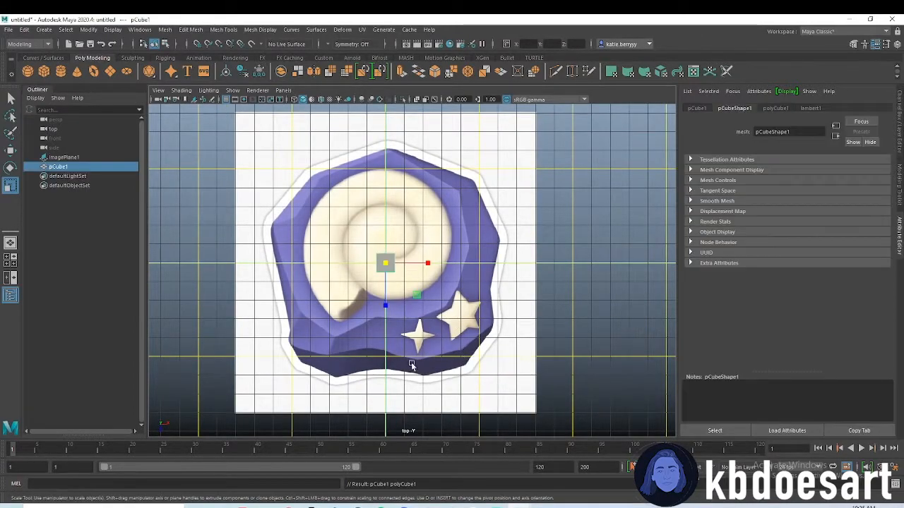
{"action": "left_click_drag", "start_coordinate": [385, 263], "coordinate": [513, 240]}
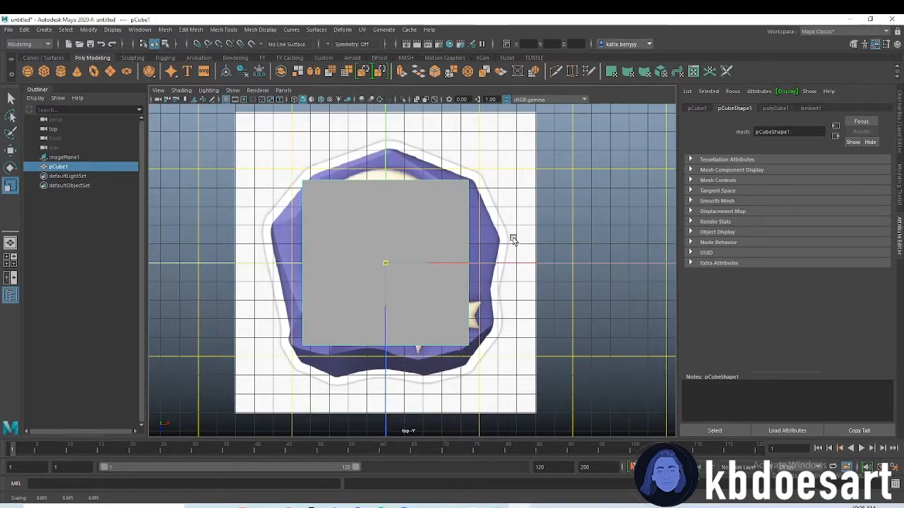
Move the cube's four corner vertices in the top view toward the corners of the purple fossil rock.
{"action": "key", "text": "w"}
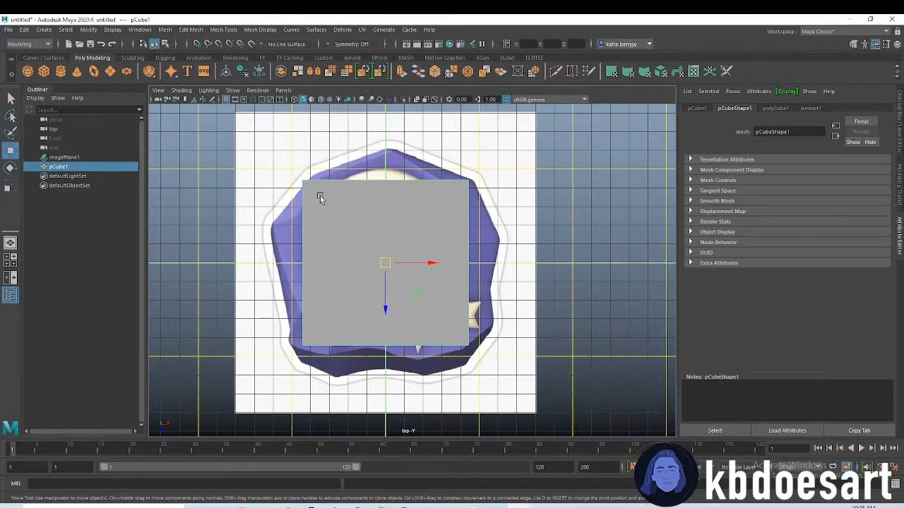
{"action": "right_click_drag", "start_coordinate": [369, 221], "coordinate": [314, 219]}
{"action": "left_click_drag", "start_coordinate": [288, 166], "coordinate": [316, 206]}
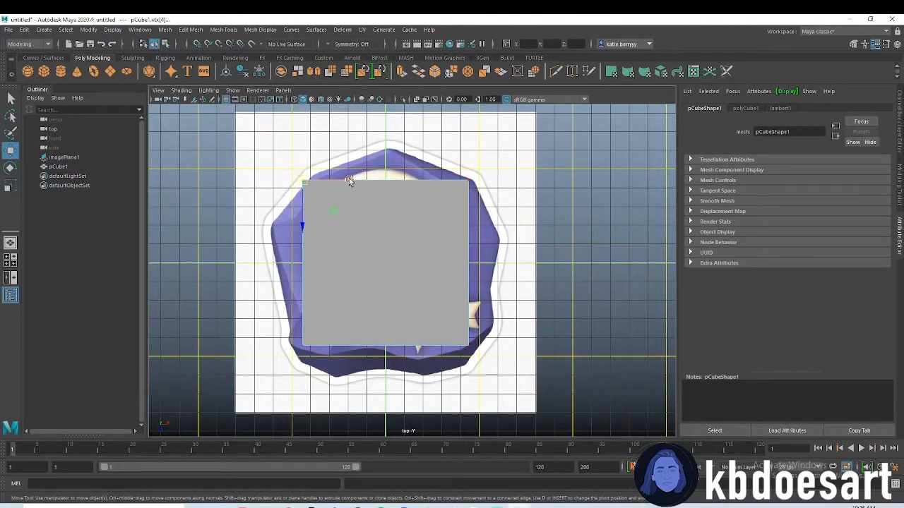
{"action": "middle_click_drag", "start_coordinate": [348, 181], "coordinate": [362, 178]}
{"action": "middle_click_drag", "start_coordinate": [314, 224], "coordinate": [316, 222]}
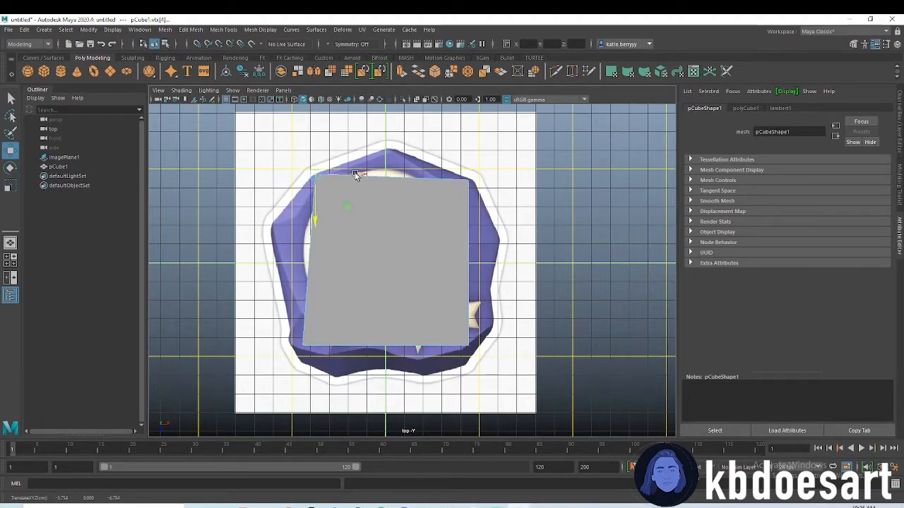
{"action": "middle_click_drag", "start_coordinate": [349, 179], "coordinate": [346, 178]}
{"action": "left_click_drag", "start_coordinate": [456, 170], "coordinate": [487, 182]}
{"action": "left_click_drag", "start_coordinate": [448, 322], "coordinate": [474, 394]}
{"action": "left_click_drag", "start_coordinate": [491, 361], "coordinate": [486, 366]}
{"action": "left_click_drag", "start_coordinate": [292, 338], "coordinate": [323, 362]}
Use Multi-Cut to slice two vertical edge lines across the cube's top face, one near each side.
{"action": "right_click_drag", "start_coordinate": [422, 259], "coordinate": [424, 309], "text": "shift"}
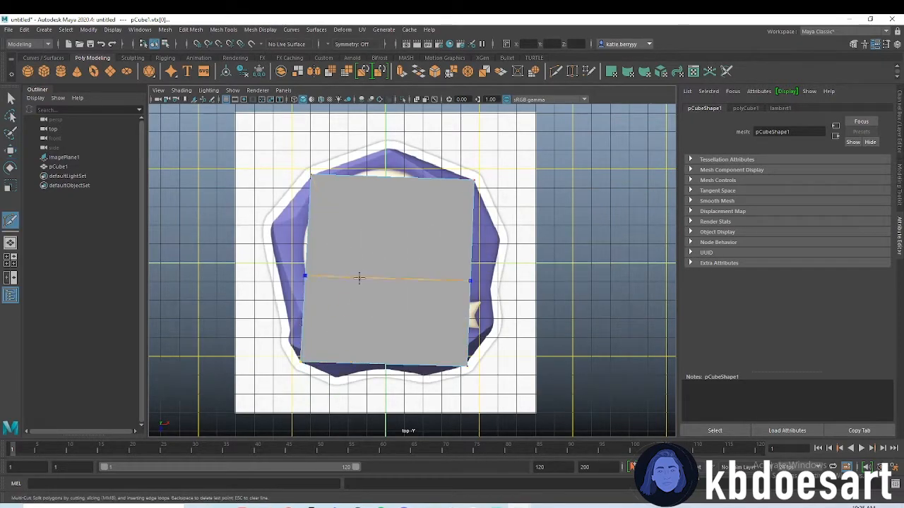
{"action": "left_click", "coordinate": [347, 175]}
{"action": "left_click", "coordinate": [336, 362]}
{"action": "key", "text": "Return"}
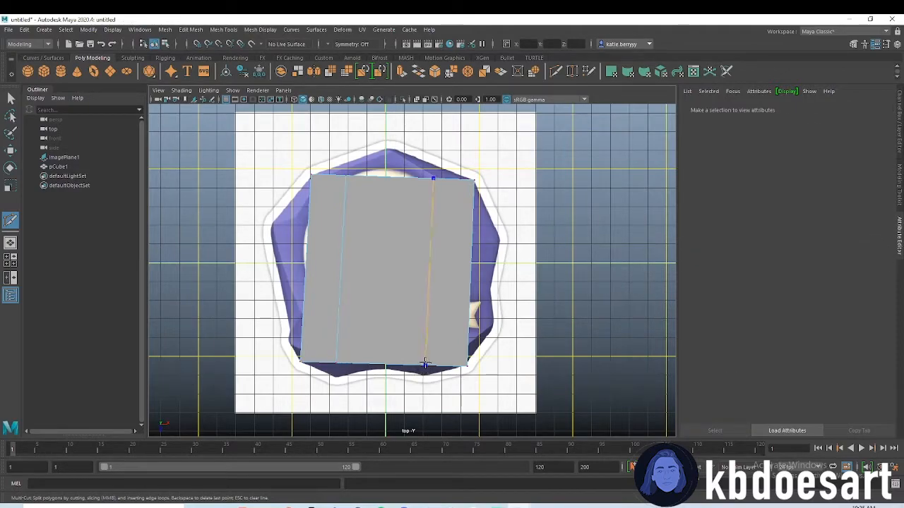
{"action": "left_click", "coordinate": [424, 363]}
{"action": "key", "text": "Return"}
Add three horizontal cuts and one central vertical cut to the cube, forming a four-by-four grid.
{"action": "left_click", "coordinate": [304, 291]}
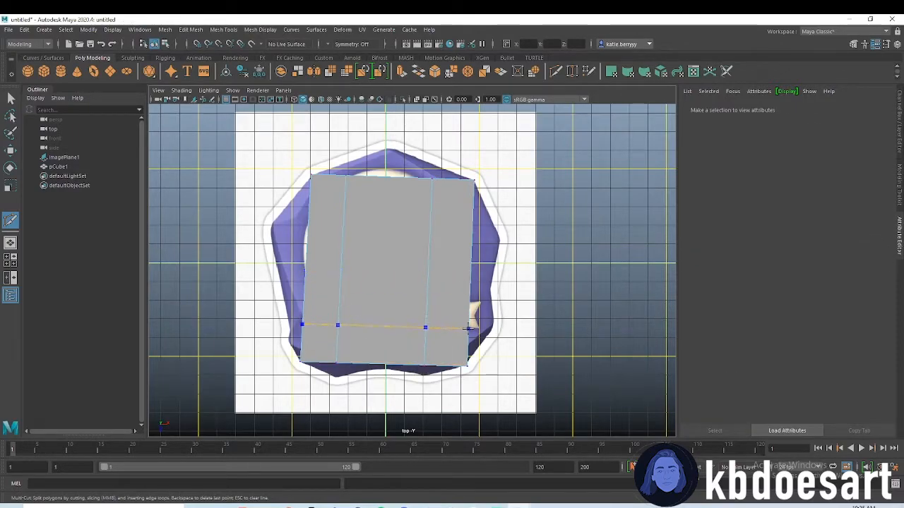
{"action": "left_click", "coordinate": [467, 328]}
{"action": "key", "text": "Return"}
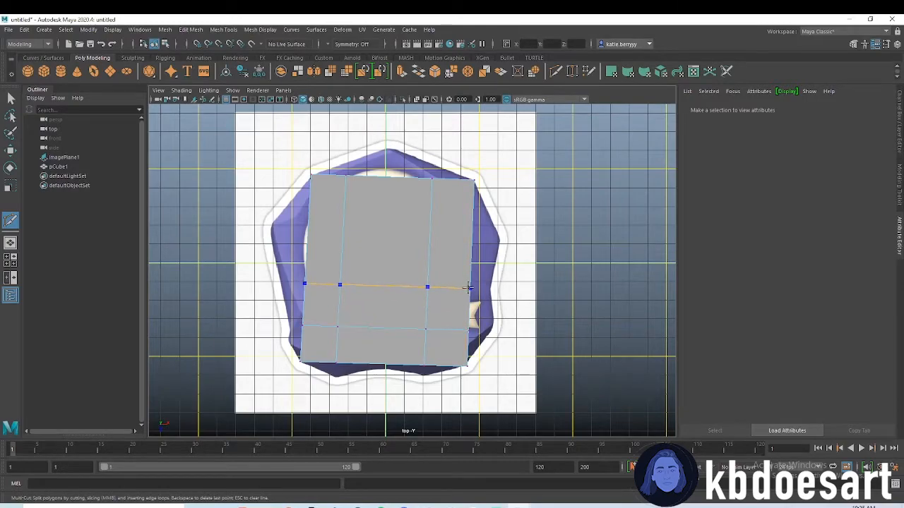
{"action": "left_click", "coordinate": [467, 339]}
{"action": "left_click", "coordinate": [308, 226], "text": "ctrl"}
{"action": "key", "text": "q"}
Move the three inner vertices of the mesh's upper edge onto the rock's peaked outline, using wireframe display to see the reference.
{"action": "left_click", "coordinate": [398, 187]}
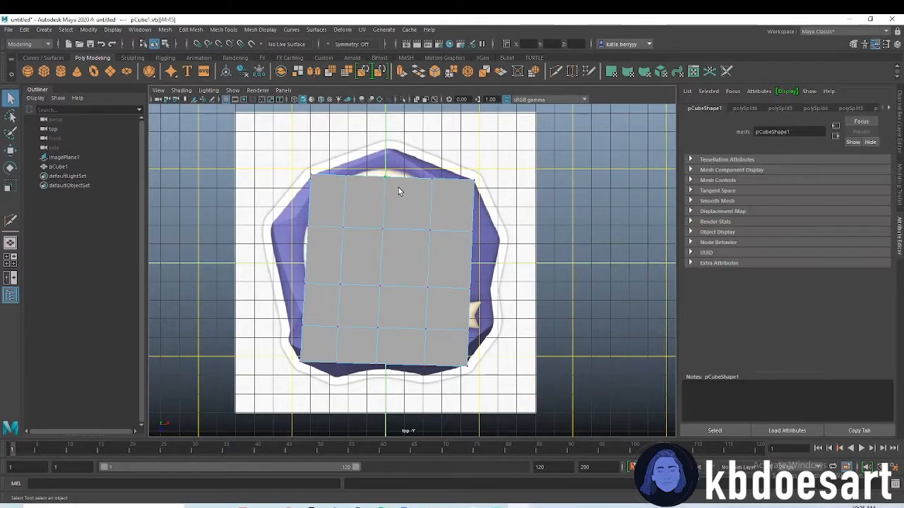
{"action": "key", "text": "w"}
{"action": "left_click_drag", "start_coordinate": [385, 217], "coordinate": [388, 191]}
{"action": "mouse_move", "coordinate": [341, 169]}
{"action": "left_mouse_down"}
{"action": "mouse_move", "coordinate": [358, 187]}
{"action": "mouse_move", "coordinate": [344, 173]}
{"action": "left_mouse_up"}
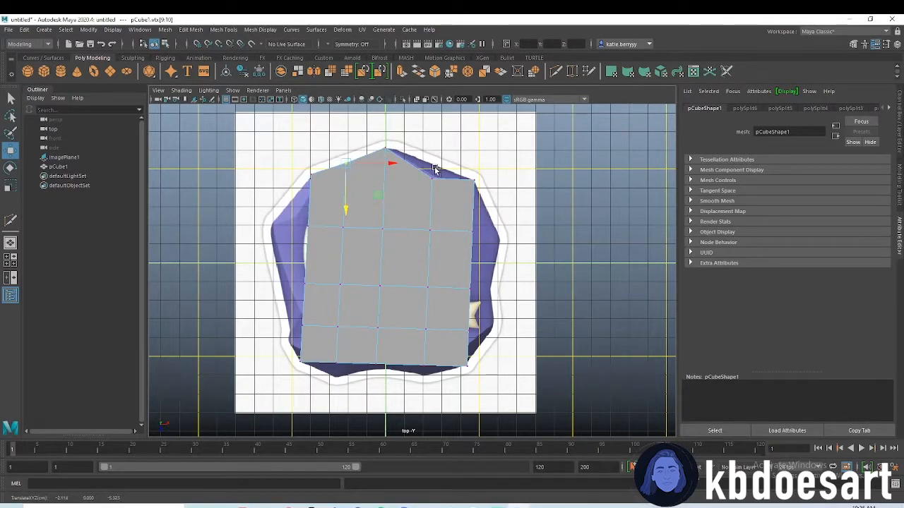
{"action": "left_click", "coordinate": [293, 101]}
{"action": "left_click_drag", "start_coordinate": [425, 173], "coordinate": [438, 184]}
Move the mesh's right-side vertices and lower-right corner out to follow the rock's right outline.
{"action": "left_click_drag", "start_coordinate": [464, 223], "coordinate": [514, 243]}
{"action": "left_click_drag", "start_coordinate": [463, 280], "coordinate": [513, 292]}
{"action": "left_click_drag", "start_coordinate": [464, 322], "coordinate": [509, 326]}
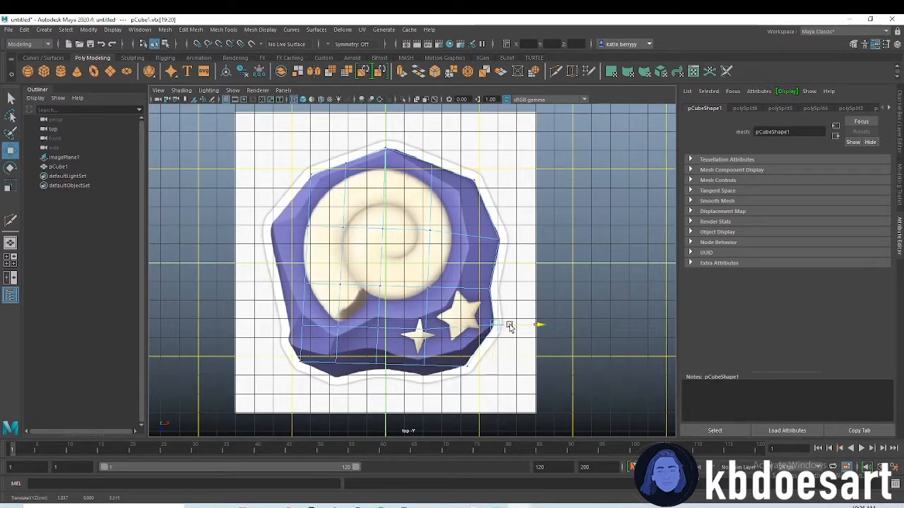
{"action": "left_click_drag", "start_coordinate": [455, 363], "coordinate": [478, 380]}
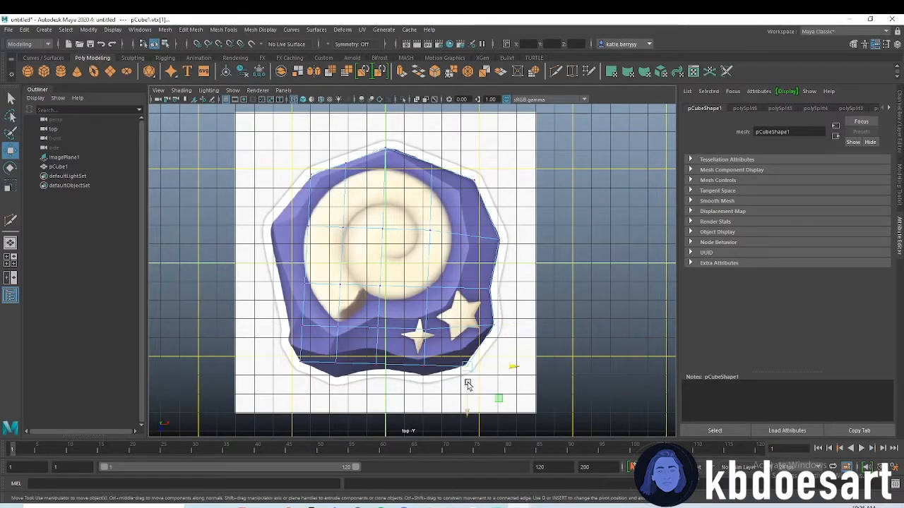
Move the vertices along the mesh's lower edge and left side to follow the rock's outline.
{"action": "left_click_drag", "start_coordinate": [417, 357], "coordinate": [433, 375]}
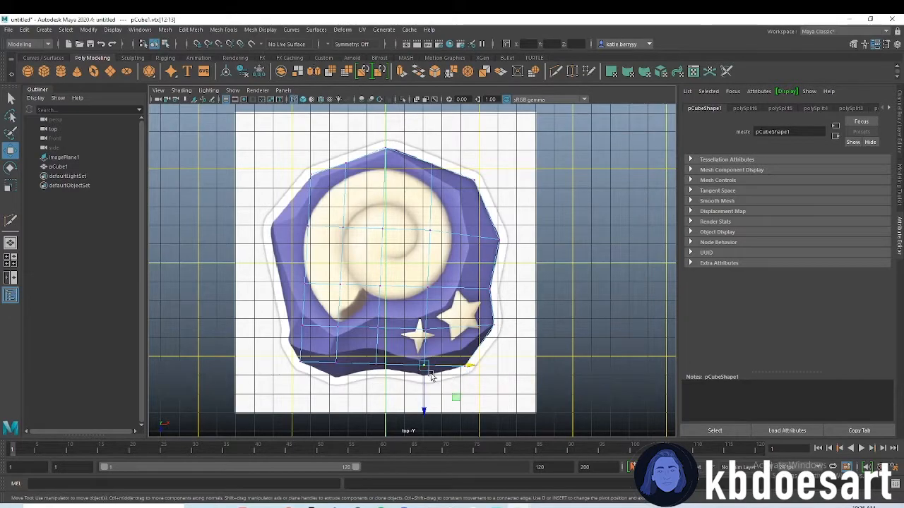
{"action": "left_click_drag", "start_coordinate": [367, 356], "coordinate": [388, 385]}
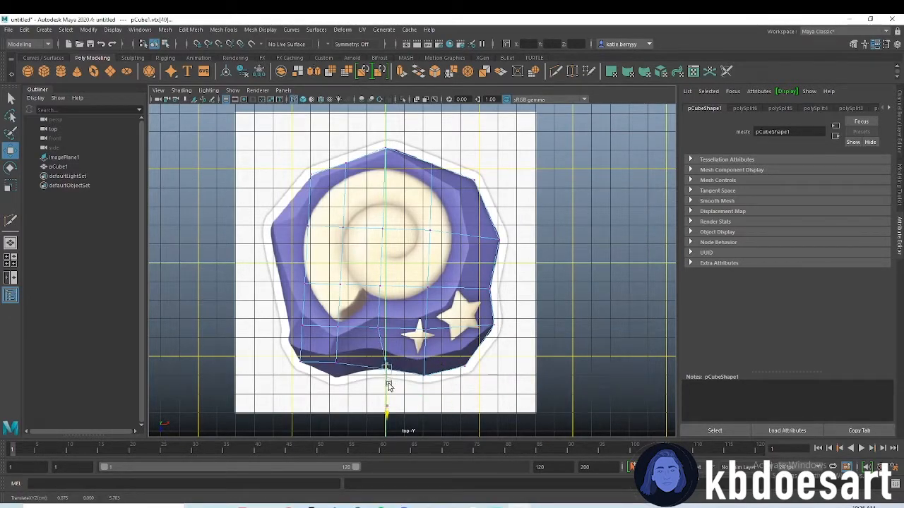
{"action": "left_click_drag", "start_coordinate": [330, 354], "coordinate": [334, 389]}
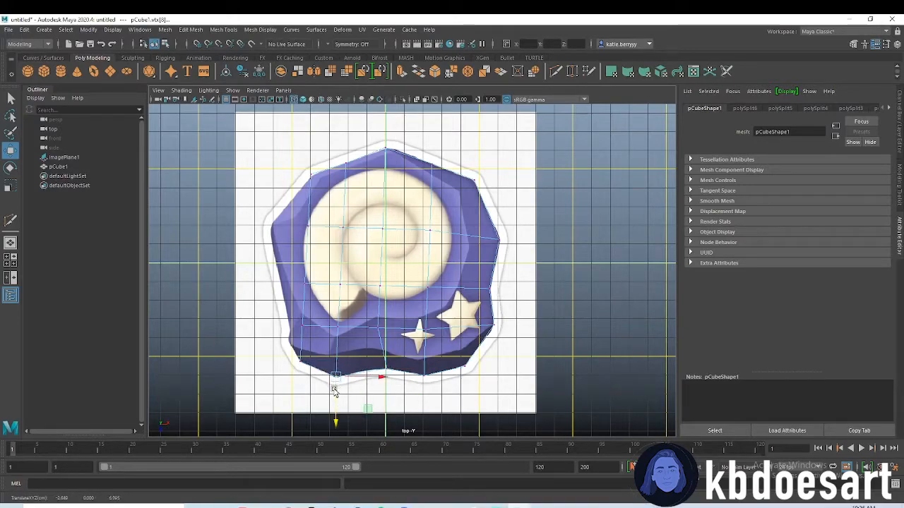
{"action": "left_click_drag", "start_coordinate": [293, 317], "coordinate": [290, 359]}
{"action": "left_click_drag", "start_coordinate": [289, 273], "coordinate": [292, 350]}
{"action": "left_click_drag", "start_coordinate": [301, 220], "coordinate": [285, 229]}
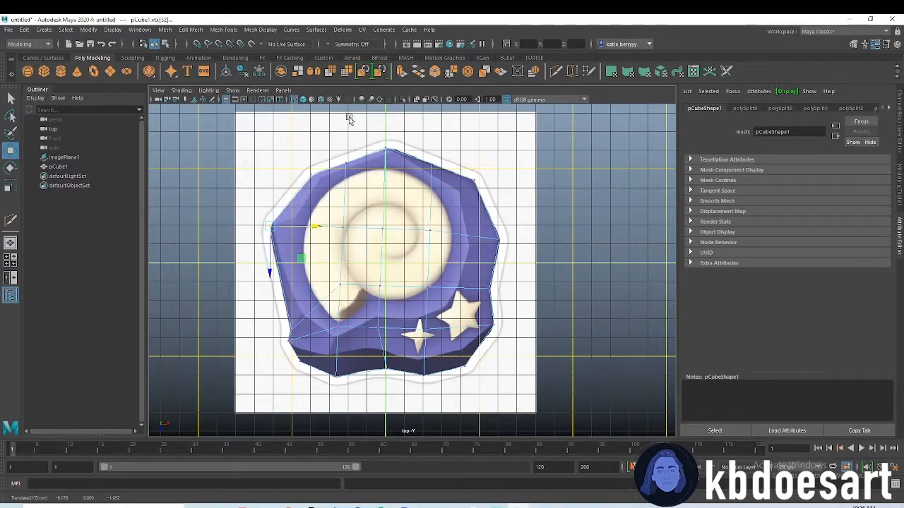
Return to shaded display, preview the mesh smoothed, and restore the unsmoothed view.
{"action": "key", "text": "5"}
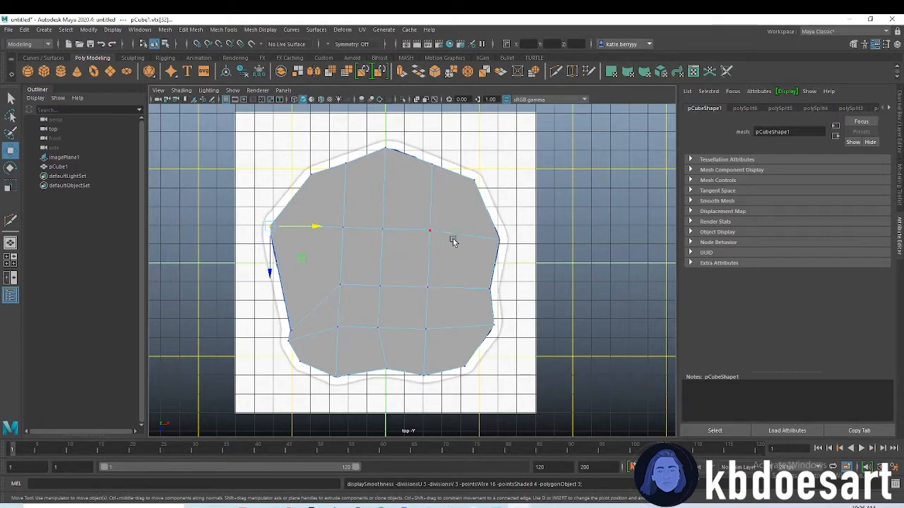
{"action": "key", "text": "3"}
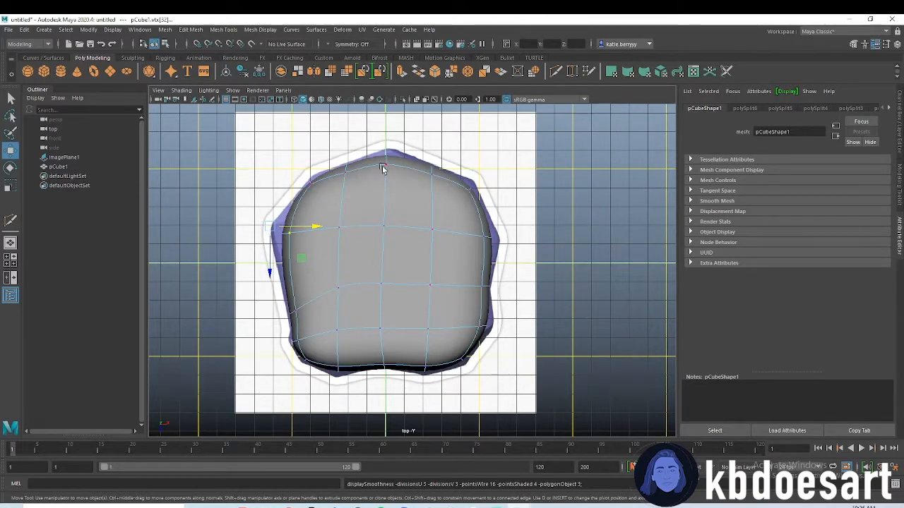
{"action": "key", "text": "1"}
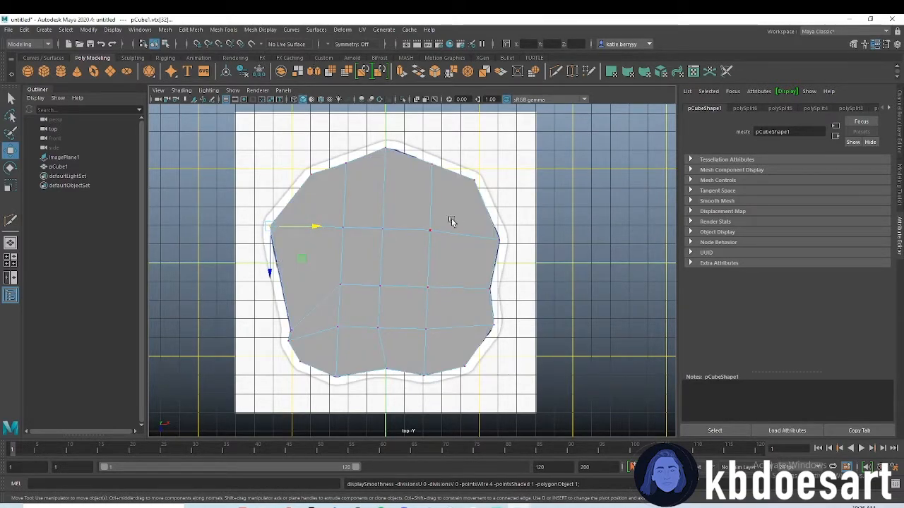
Switch to the perspective view and scale the cube down vertically into a thin slab around the image plane.
{"action": "key", "text": "space"}
{"action": "key", "text": "space"}
{"action": "left_click_drag", "start_coordinate": [490, 289], "coordinate": [433, 243], "text": "alt"}
{"action": "right_click_drag", "start_coordinate": [433, 243], "coordinate": [469, 235]}
{"action": "left_click_drag", "start_coordinate": [422, 269], "coordinate": [434, 284], "text": "alt"}
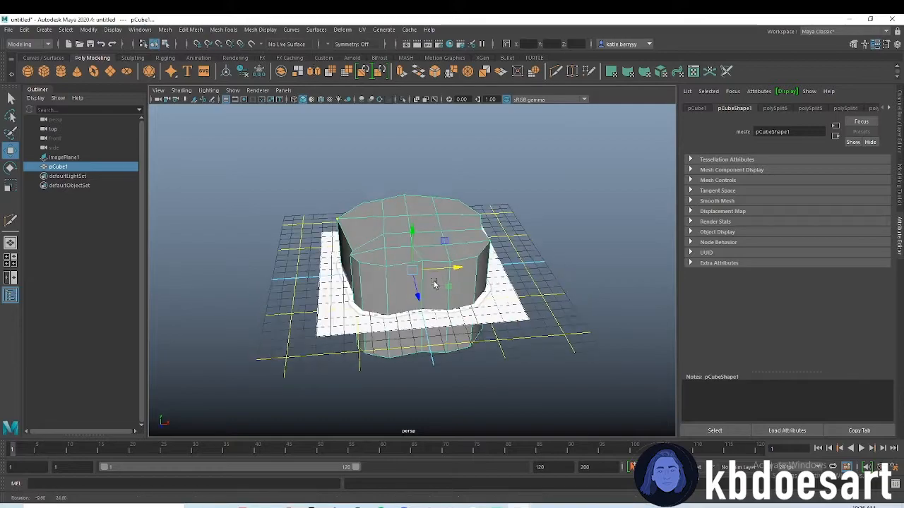
{"action": "right_click_drag", "start_coordinate": [425, 230], "coordinate": [463, 208]}
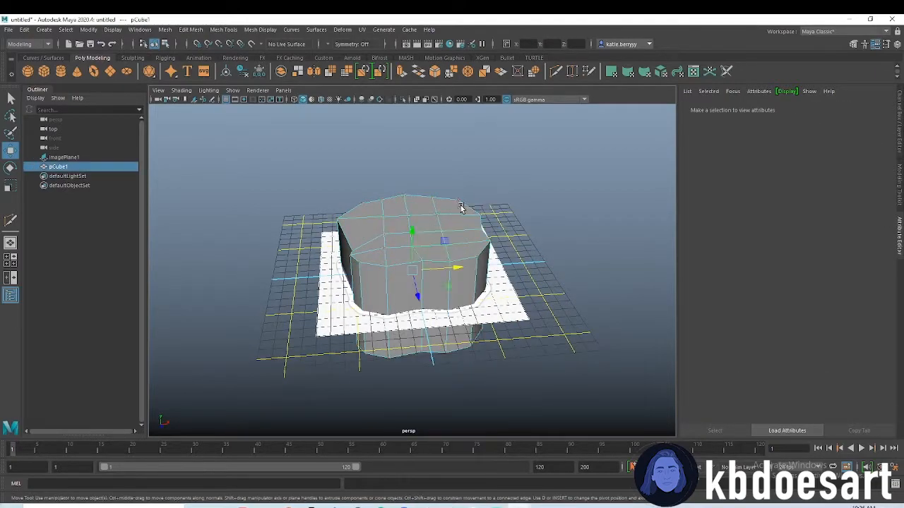
{"action": "key", "text": "r"}
{"action": "left_click_drag", "start_coordinate": [429, 260], "coordinate": [424, 284], "text": "alt"}
{"action": "left_click_drag", "start_coordinate": [413, 233], "coordinate": [558, 258]}
Bevel the edge loop around the slab's upper face and preview the result smoothed.
{"action": "right_click_drag", "start_coordinate": [353, 236], "coordinate": [353, 205]}
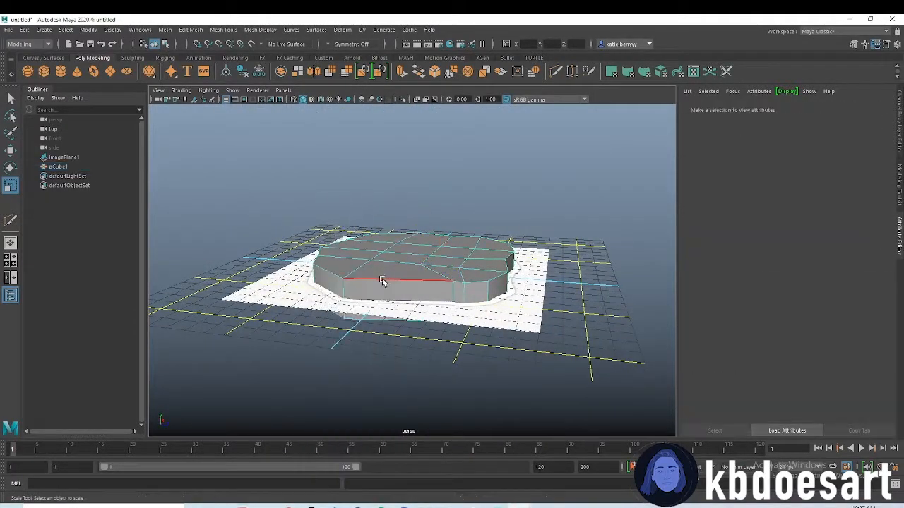
{"action": "left_click", "coordinate": [388, 264]}
{"action": "mouse_move", "coordinate": [406, 305]}
{"action": "left_mouse_down", "text": "alt"}
{"action": "mouse_move", "coordinate": [499, 352]}
{"action": "mouse_move", "coordinate": [428, 345]}
{"action": "mouse_move", "coordinate": [402, 321]}
{"action": "left_mouse_up", "text": "alt"}
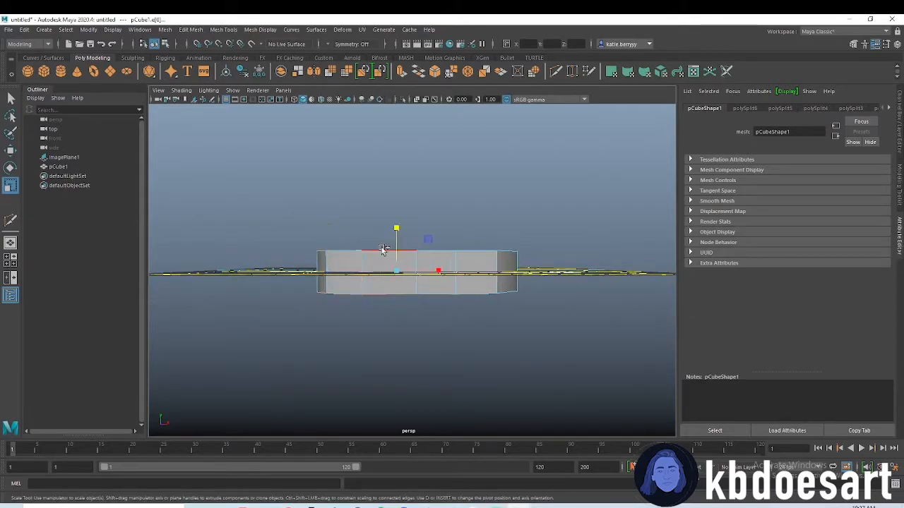
{"action": "left_click_drag", "start_coordinate": [379, 251], "coordinate": [374, 267], "text": "alt"}
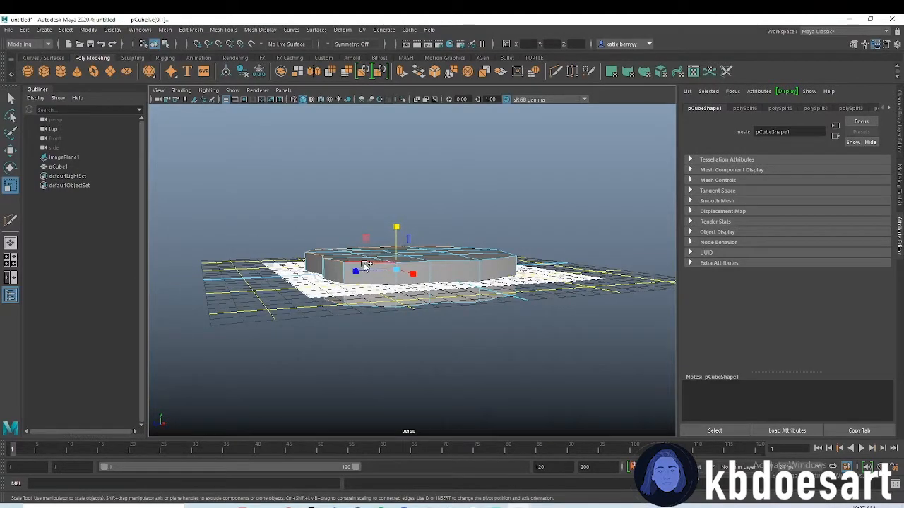
{"action": "left_click_drag", "start_coordinate": [379, 307], "coordinate": [369, 344], "text": "alt"}
{"action": "key", "text": "ctrl+b"}
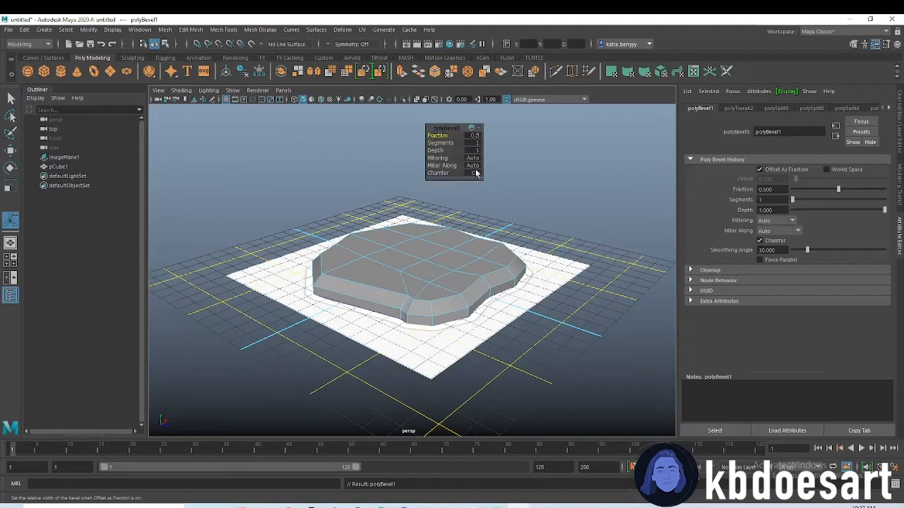
{"action": "left_click", "coordinate": [473, 143]}
{"action": "left_click_drag", "start_coordinate": [500, 293], "coordinate": [462, 310], "text": "alt"}
{"action": "key", "text": "3"}
{"action": "key", "text": "1"}
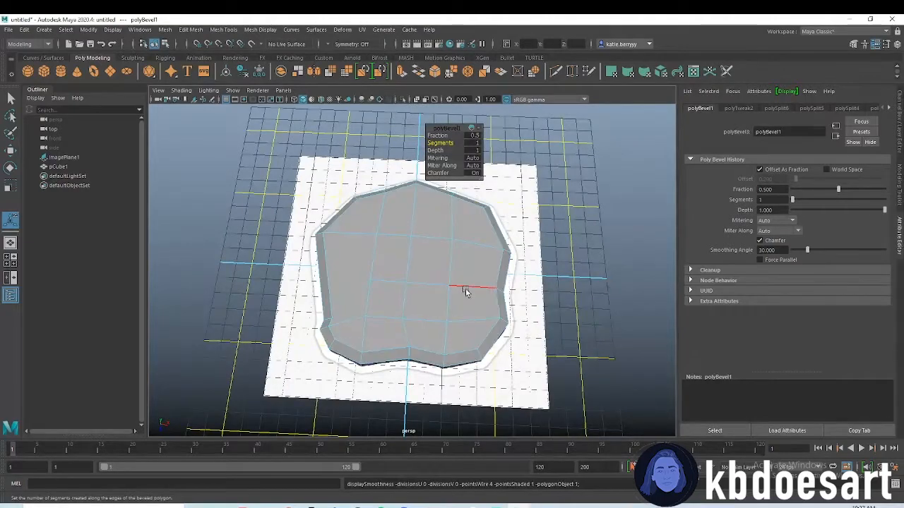
Set the bevel to 2 segments and a fraction of 0.83, checking it with a smoothed preview.
{"action": "left_click", "coordinate": [468, 144]}
{"action": "type", "text": "2"}
{"action": "key", "text": "Return"}
{"action": "left_click_drag", "start_coordinate": [444, 137], "coordinate": [432, 137]}
{"action": "key", "text": "3"}
{"action": "key", "text": "1"}
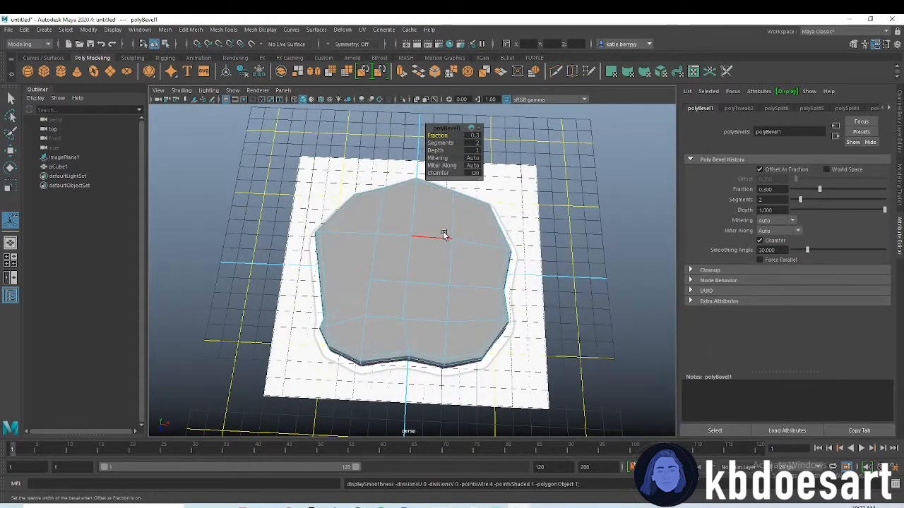
{"action": "left_click_drag", "start_coordinate": [443, 236], "coordinate": [474, 140], "text": "alt"}
{"action": "mouse_move", "coordinate": [424, 286]}
{"action": "left_mouse_down", "text": "alt"}
{"action": "mouse_move", "coordinate": [417, 233]}
{"action": "mouse_move", "coordinate": [413, 300]}
{"action": "left_mouse_up", "text": "alt"}
Show the beveled mesh in wireframe over the reference image in the top view.
{"action": "key", "text": "space"}
{"action": "key", "text": "space"}
{"action": "key", "text": "space"}
{"action": "key", "text": "space"}
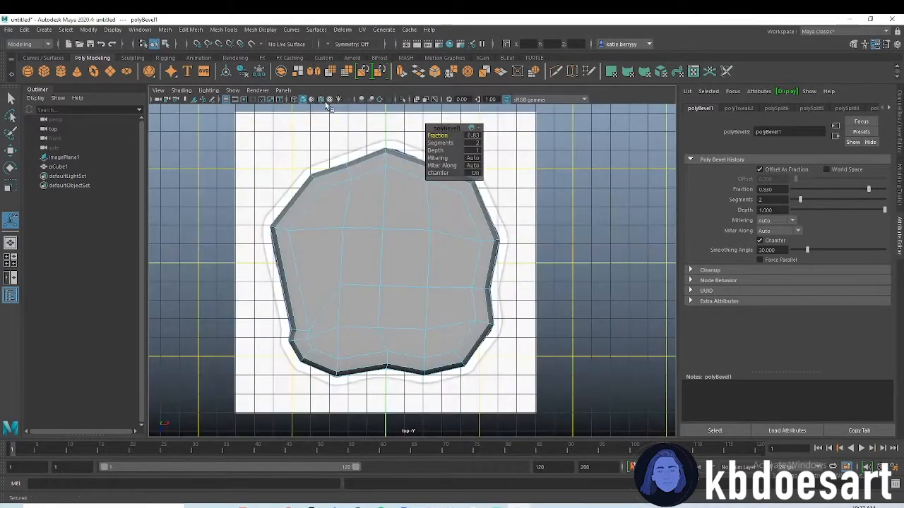
{"action": "left_click", "coordinate": [294, 99]}
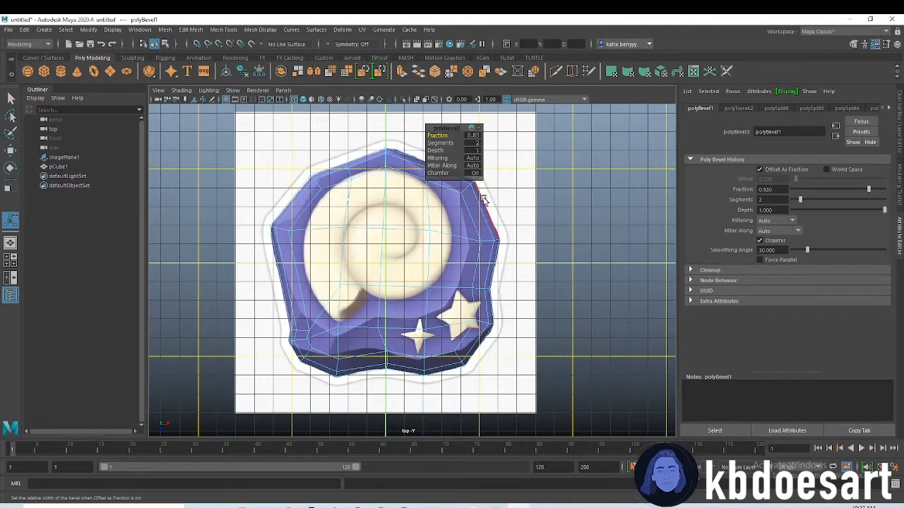
{"action": "right_click_drag", "start_coordinate": [335, 257], "coordinate": [495, 234], "text": "alt"}
{"action": "middle_click_drag", "start_coordinate": [342, 228], "coordinate": [293, 306], "text": "alt"}
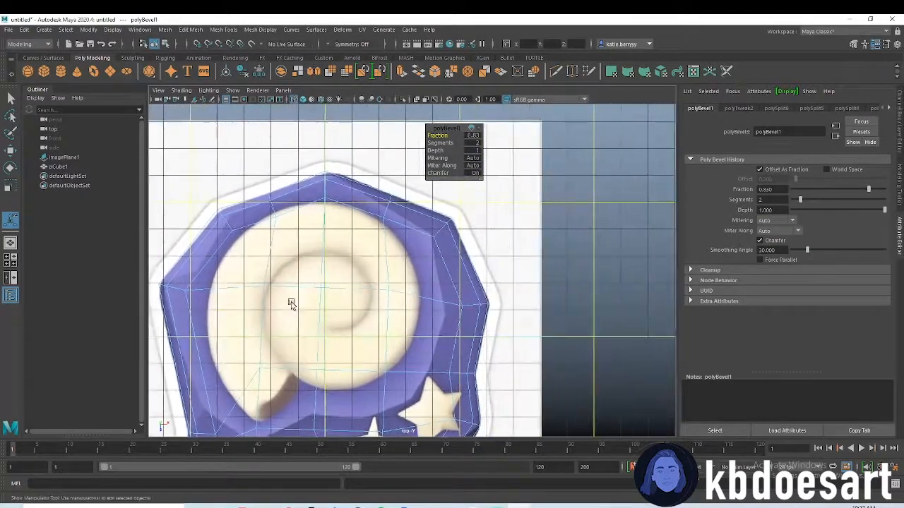
Adjust the bevel vertices along the mesh's upper edge, from the upper-left corner to the peak, to match the rock's facets.
{"action": "right_click_drag", "start_coordinate": [323, 202], "coordinate": [262, 212]}
{"action": "middle_click_drag", "start_coordinate": [262, 211], "coordinate": [309, 209], "text": "alt"}
{"action": "right_click_drag", "start_coordinate": [309, 209], "coordinate": [318, 229], "text": "alt"}
{"action": "left_click_drag", "start_coordinate": [291, 190], "coordinate": [320, 192]}
{"action": "key", "text": "w"}
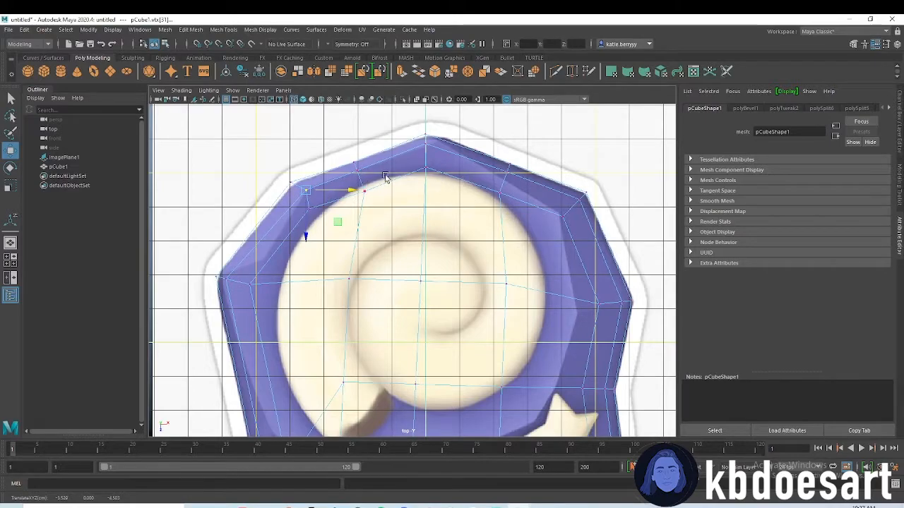
{"action": "left_click", "coordinate": [428, 140]}
{"action": "middle_click_drag", "start_coordinate": [459, 145], "coordinate": [409, 172], "text": "alt"}
{"action": "left_click", "coordinate": [414, 176]}
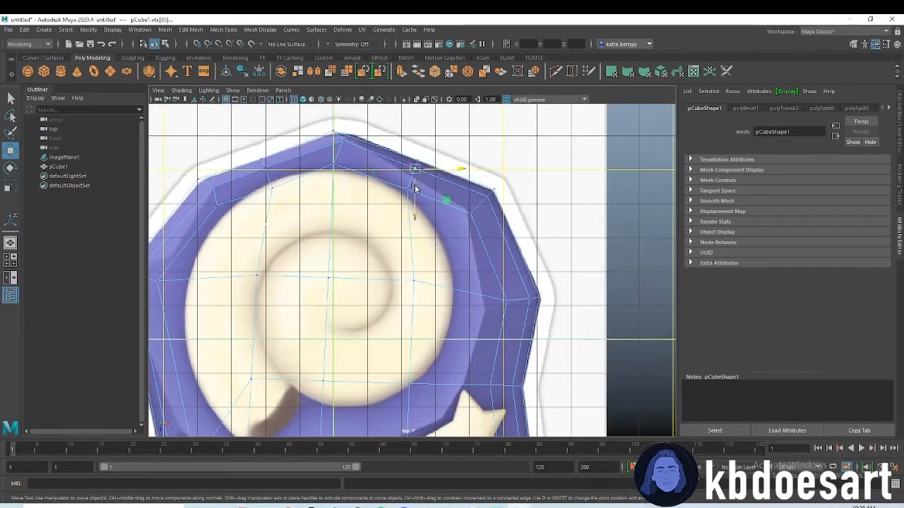
{"action": "left_click", "coordinate": [342, 140]}
{"action": "left_click_drag", "start_coordinate": [345, 169], "coordinate": [346, 163]}
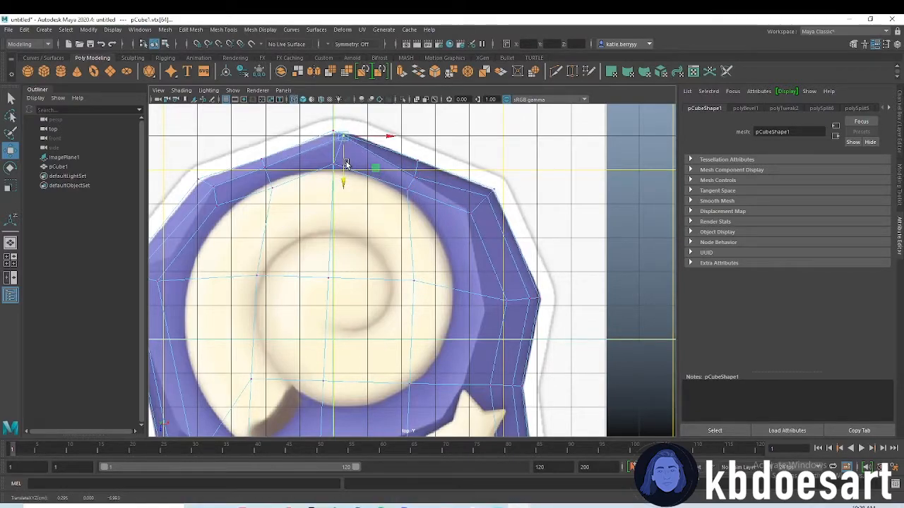
Move the inner vertices at the upper-right corner and the right corner inward onto the rock's facet lines.
{"action": "left_click", "coordinate": [483, 192]}
{"action": "left_click_drag", "start_coordinate": [486, 213], "coordinate": [466, 225]}
{"action": "left_click_drag", "start_coordinate": [511, 205], "coordinate": [491, 206]}
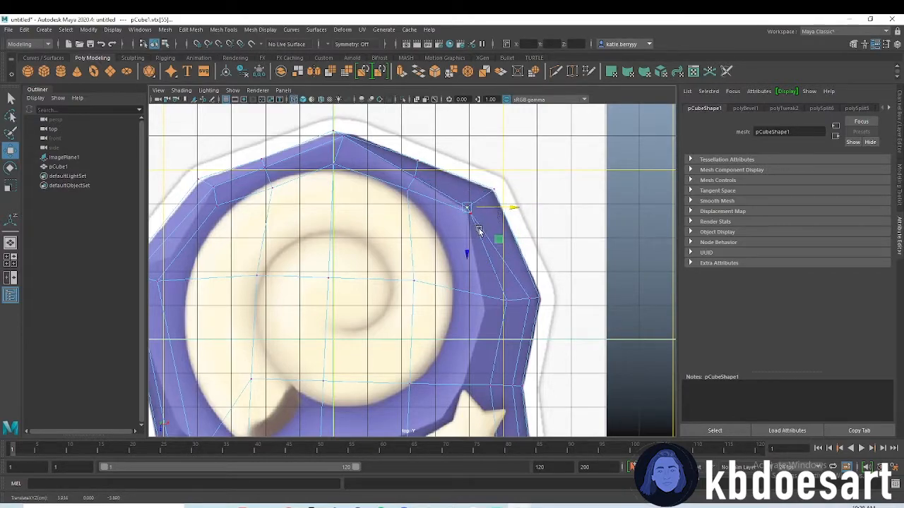
{"action": "left_click", "coordinate": [481, 222]}
{"action": "left_click_drag", "start_coordinate": [497, 222], "coordinate": [471, 224]}
{"action": "middle_click_drag", "start_coordinate": [513, 298], "coordinate": [434, 188], "text": "alt"}
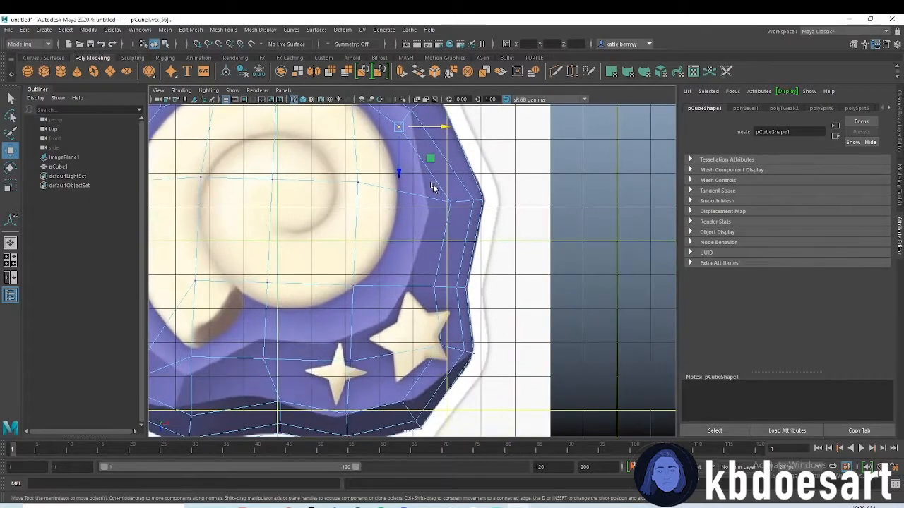
{"action": "left_click_drag", "start_coordinate": [477, 209], "coordinate": [444, 212]}
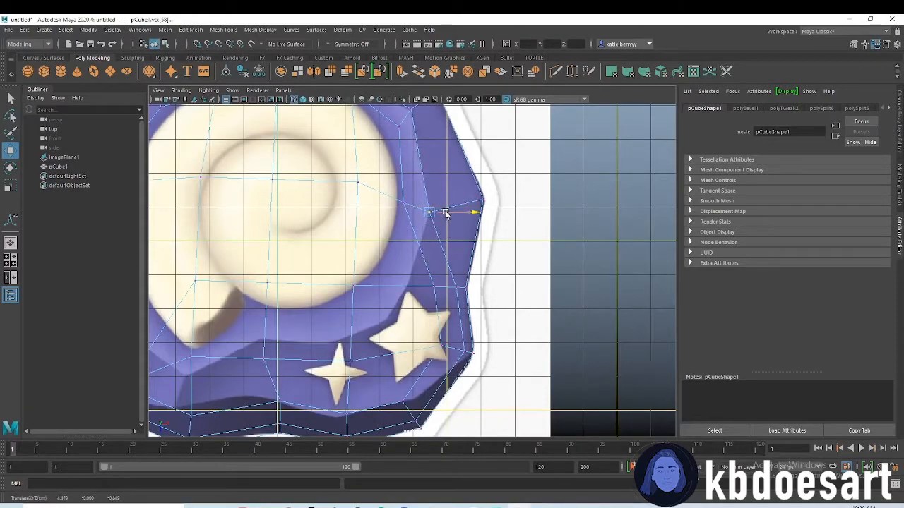
Move the inner vertices on the mesh's lower right side inward along the rock ledge by the large star.
{"action": "middle_click_drag", "start_coordinate": [435, 264], "coordinate": [475, 221], "text": "alt"}
{"action": "left_click_drag", "start_coordinate": [471, 248], "coordinate": [424, 232]}
{"action": "left_click_drag", "start_coordinate": [478, 223], "coordinate": [435, 233]}
{"action": "left_click_drag", "start_coordinate": [472, 295], "coordinate": [468, 299]}
{"action": "left_click_drag", "start_coordinate": [489, 290], "coordinate": [403, 273]}
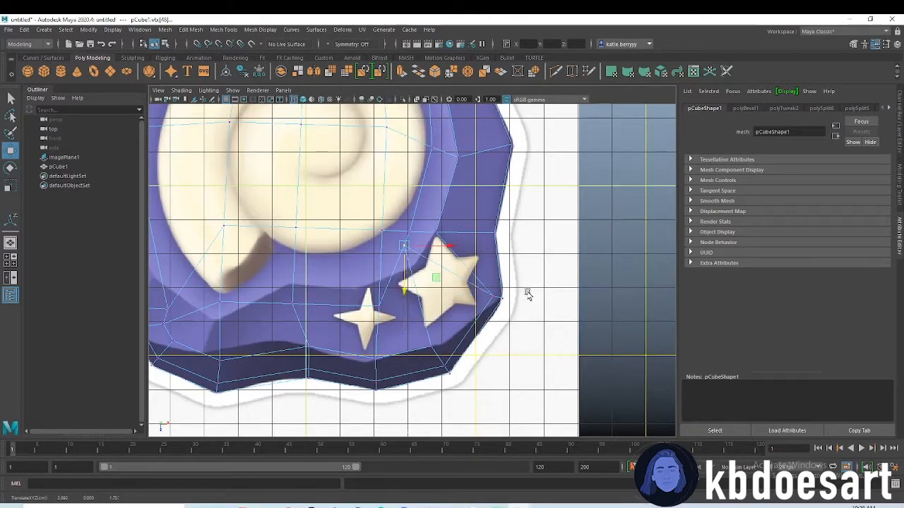
{"action": "left_click", "coordinate": [488, 294]}
{"action": "left_click_drag", "start_coordinate": [521, 297], "coordinate": [450, 296]}
Move the inner vertices along the mesh's lower edge onto the facet lines above and below the stars.
{"action": "left_click_drag", "start_coordinate": [423, 327], "coordinate": [411, 295]}
{"action": "left_click_drag", "start_coordinate": [438, 268], "coordinate": [431, 273]}
{"action": "mouse_move", "coordinate": [369, 293]}
{"action": "left_mouse_down"}
{"action": "mouse_move", "coordinate": [384, 312]}
{"action": "mouse_move", "coordinate": [383, 301]}
{"action": "left_mouse_up"}
{"action": "middle_click_drag", "start_coordinate": [369, 291], "coordinate": [446, 274], "text": "alt"}
{"action": "left_click_drag", "start_coordinate": [357, 274], "coordinate": [366, 292]}
{"action": "left_click_drag", "start_coordinate": [446, 253], "coordinate": [466, 270]}
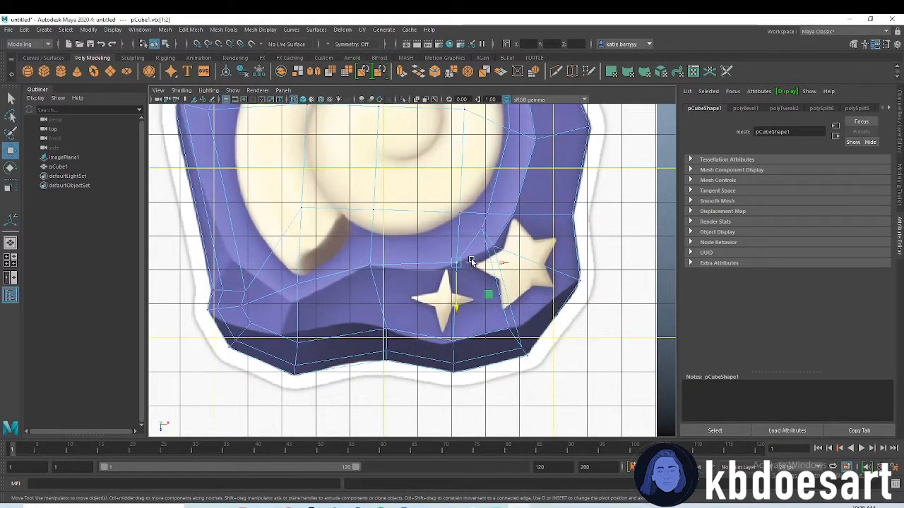
{"action": "left_click_drag", "start_coordinate": [473, 220], "coordinate": [484, 256]}
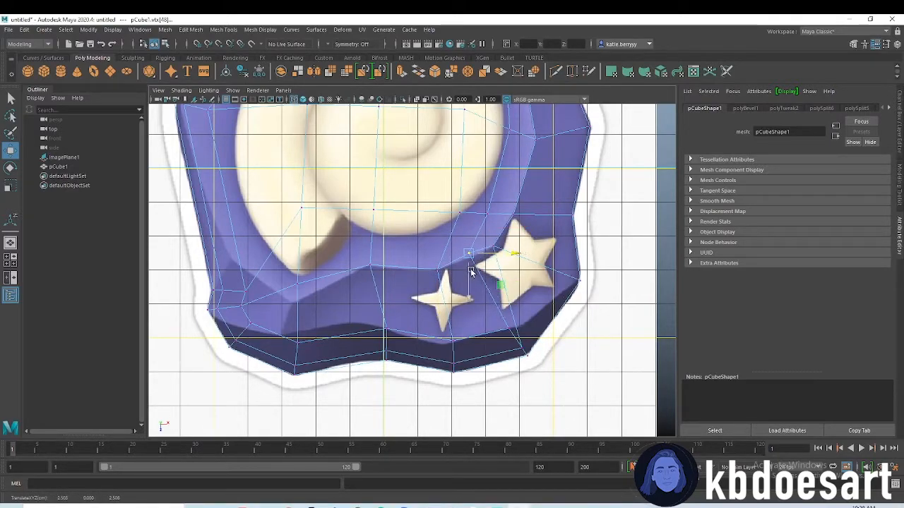
Move the mesh's lower-left inner vertices onto the ridge line curving below the shell's tip.
{"action": "middle_click_drag", "start_coordinate": [367, 283], "coordinate": [457, 279], "text": "alt"}
{"action": "left_click_drag", "start_coordinate": [375, 268], "coordinate": [407, 300]}
{"action": "middle_click_drag", "start_coordinate": [385, 298], "coordinate": [424, 300], "text": "alt"}
{"action": "left_click", "coordinate": [384, 294]}
{"action": "left_click_drag", "start_coordinate": [378, 305], "coordinate": [392, 252]}
{"action": "left_click", "coordinate": [432, 203]}
{"action": "left_click_drag", "start_coordinate": [452, 203], "coordinate": [423, 203]}
{"action": "left_click_drag", "start_coordinate": [404, 232], "coordinate": [403, 307]}
{"action": "left_click_drag", "start_coordinate": [423, 279], "coordinate": [414, 281]}
Move the lower-left bevel vertex up the left side and shift the left corner's inner vertices toward the shell.
{"action": "middle_click_drag", "start_coordinate": [382, 237], "coordinate": [385, 283], "text": "alt"}
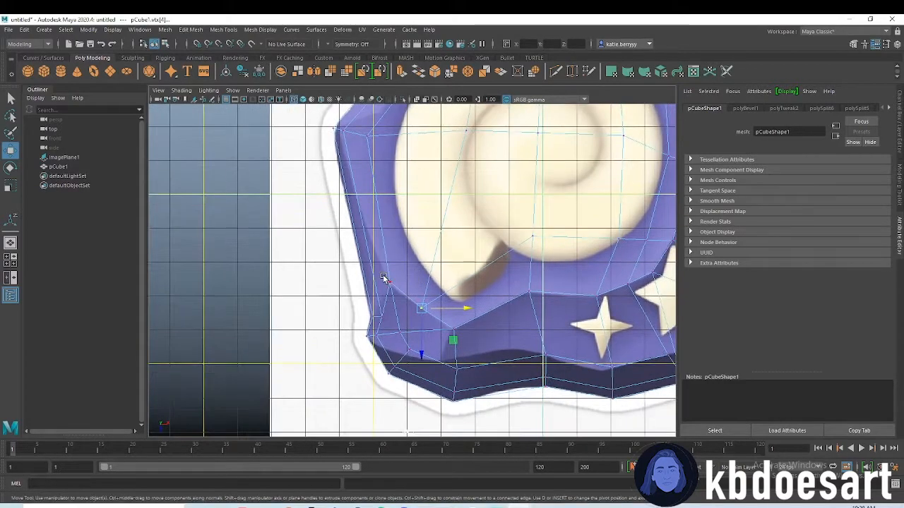
{"action": "left_click_drag", "start_coordinate": [376, 309], "coordinate": [382, 228]}
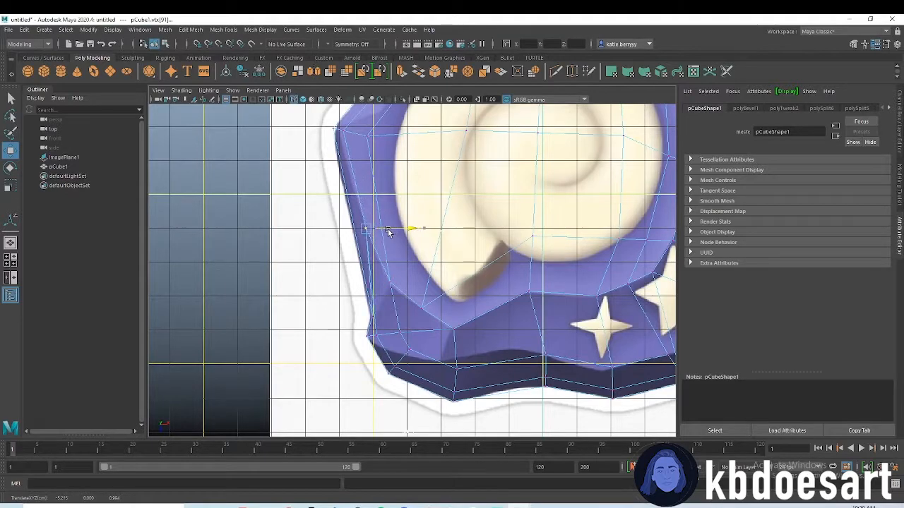
{"action": "middle_click_drag", "start_coordinate": [382, 172], "coordinate": [364, 252], "text": "alt"}
{"action": "left_click", "coordinate": [324, 210]}
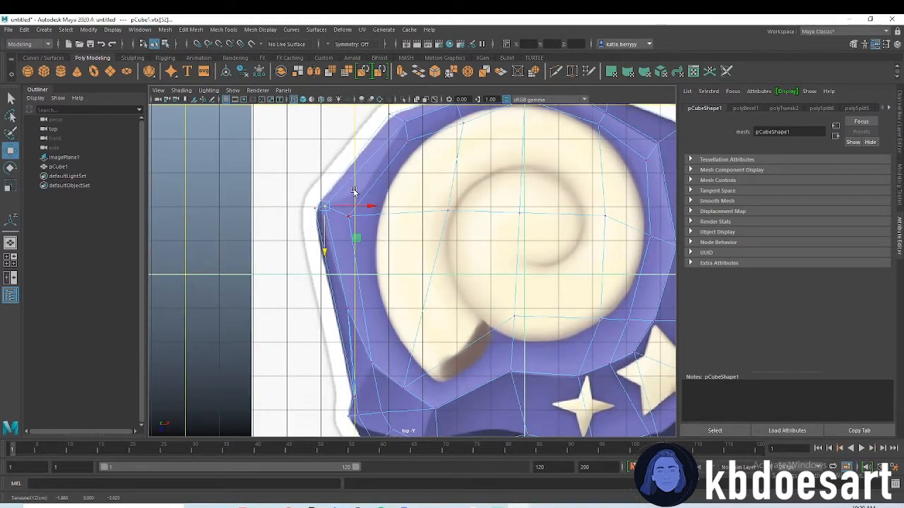
{"action": "left_click_drag", "start_coordinate": [369, 207], "coordinate": [382, 207]}
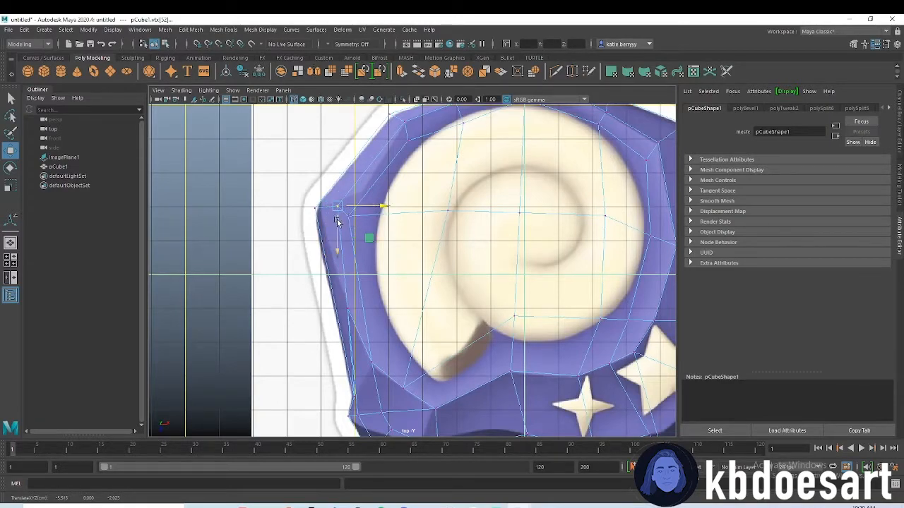
{"action": "left_click", "coordinate": [348, 216]}
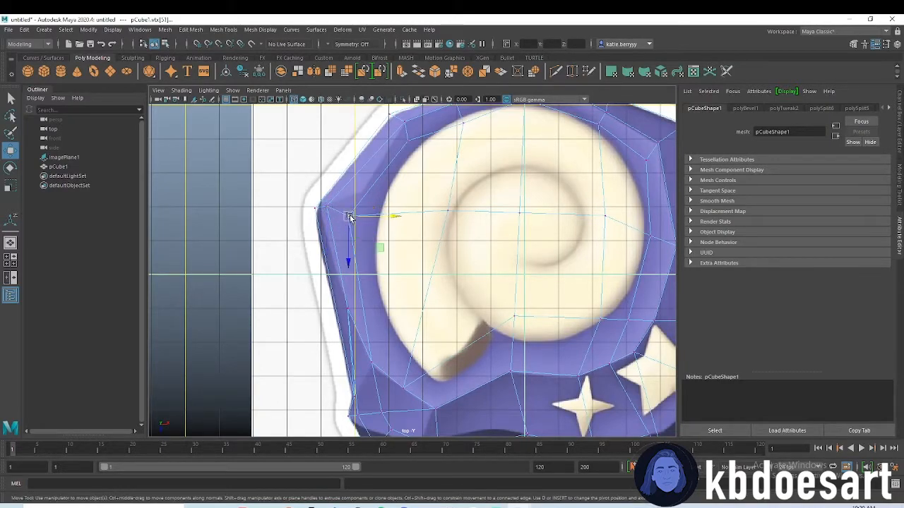
{"action": "left_click_drag", "start_coordinate": [367, 217], "coordinate": [386, 216]}
{"action": "left_click_drag", "start_coordinate": [366, 245], "coordinate": [385, 194]}
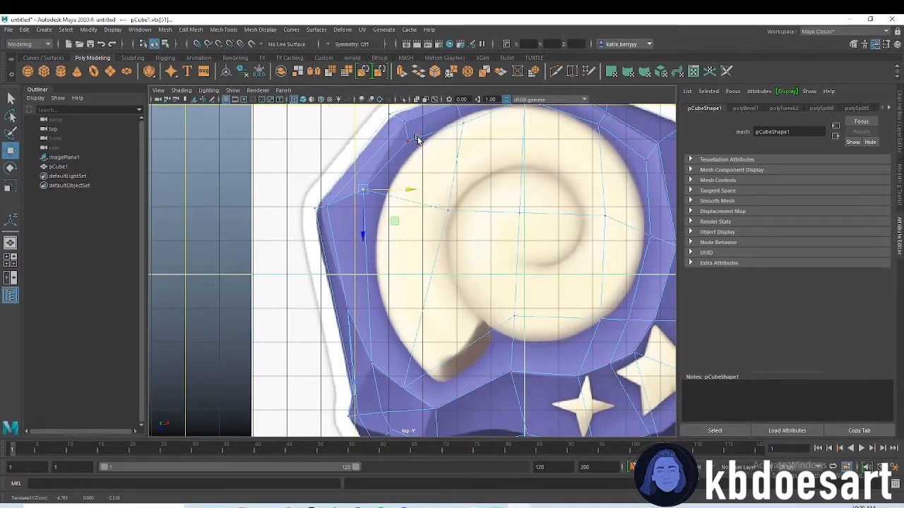
Shift the left corner's inner vertices farther up and inward, and raise the left-side bevel vertex to the rock's corner.
{"action": "middle_click_drag", "start_coordinate": [417, 139], "coordinate": [415, 157], "text": "alt"}
{"action": "left_click_drag", "start_coordinate": [383, 206], "coordinate": [415, 214]}
{"action": "left_click", "coordinate": [324, 220]}
{"action": "left_click_drag", "start_coordinate": [350, 224], "coordinate": [381, 225]}
{"action": "left_click_drag", "start_coordinate": [357, 255], "coordinate": [376, 212]}
{"action": "middle_click_drag", "start_coordinate": [370, 309], "coordinate": [349, 242], "text": "alt"}
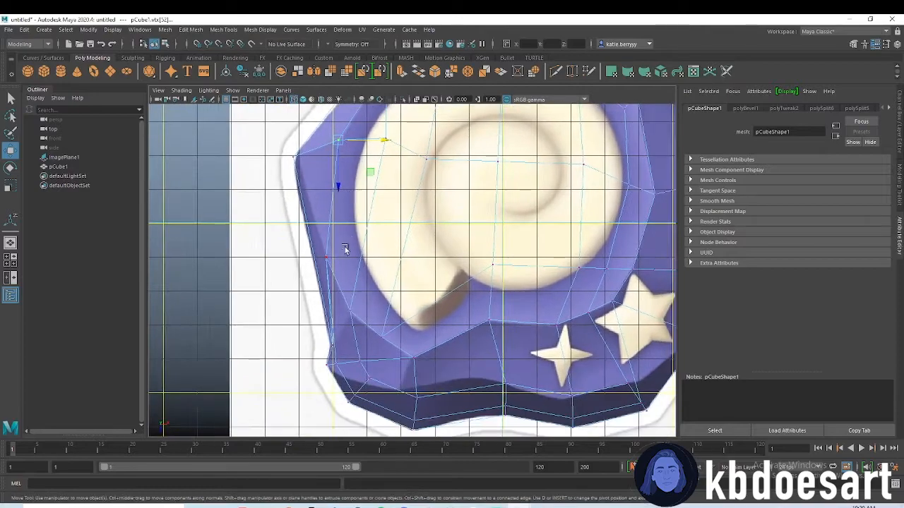
{"action": "left_click", "coordinate": [327, 252]}
{"action": "left_click_drag", "start_coordinate": [328, 280], "coordinate": [301, 193]}
{"action": "left_click_drag", "start_coordinate": [351, 170], "coordinate": [327, 168]}
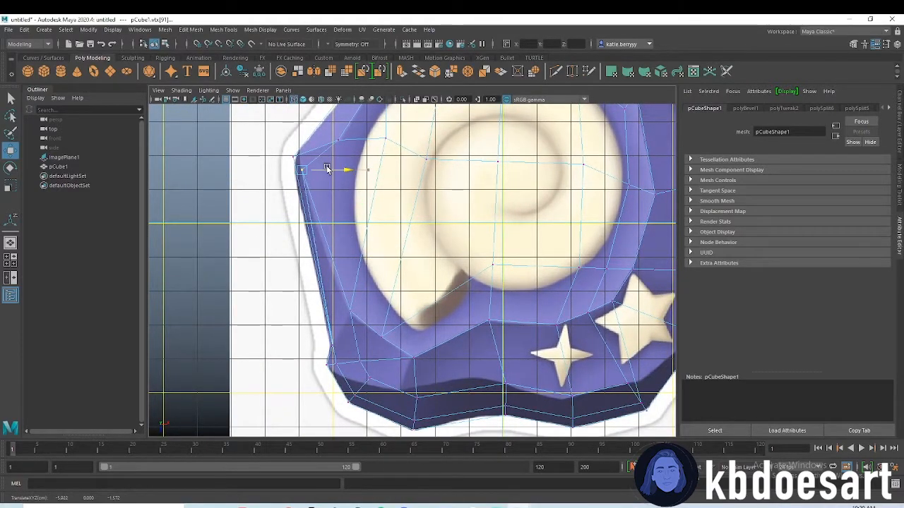
Select the cube mesh and examine how its edges follow the reference's facets, especially around the stars and lower edge.
{"action": "left_click", "coordinate": [306, 199]}
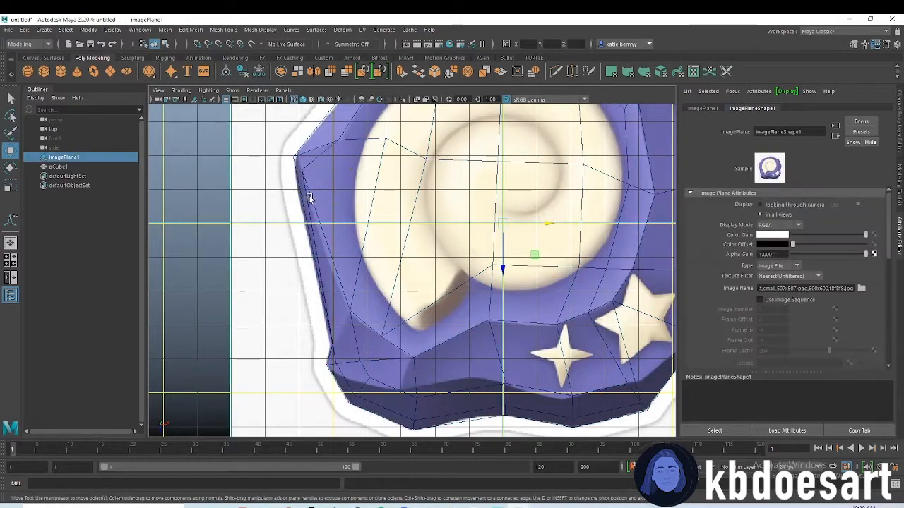
{"action": "left_click", "coordinate": [302, 172]}
{"action": "scroll", "coordinate": [464, 181], "scroll_direction": "down", "scroll_amount": 3}
{"action": "scroll", "coordinate": [398, 185], "scroll_direction": "up", "scroll_amount": 5}
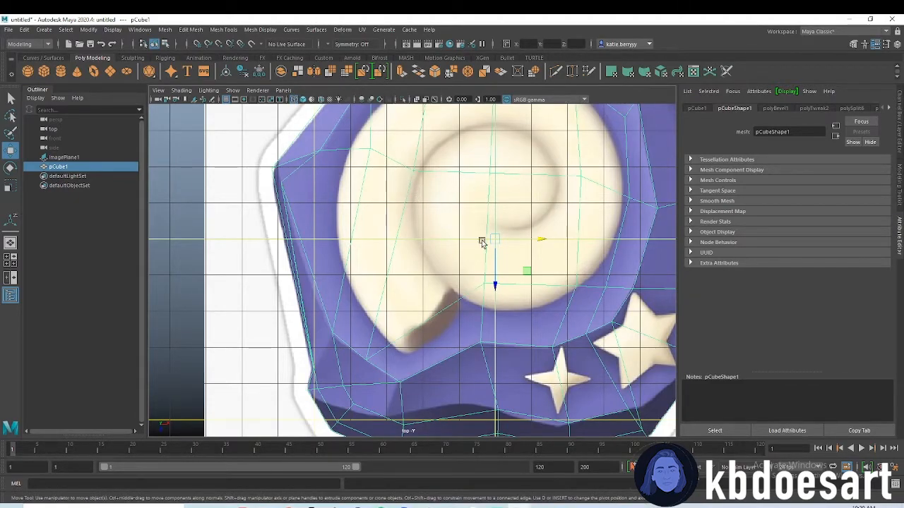
{"action": "scroll", "coordinate": [463, 267], "scroll_direction": "down", "scroll_amount": 5}
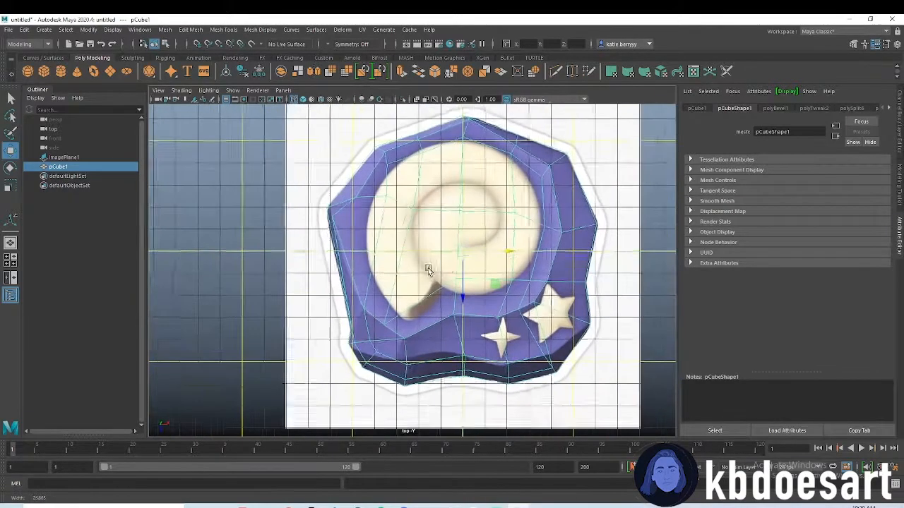
{"action": "middle_click_drag", "start_coordinate": [459, 267], "coordinate": [410, 273], "text": "alt"}
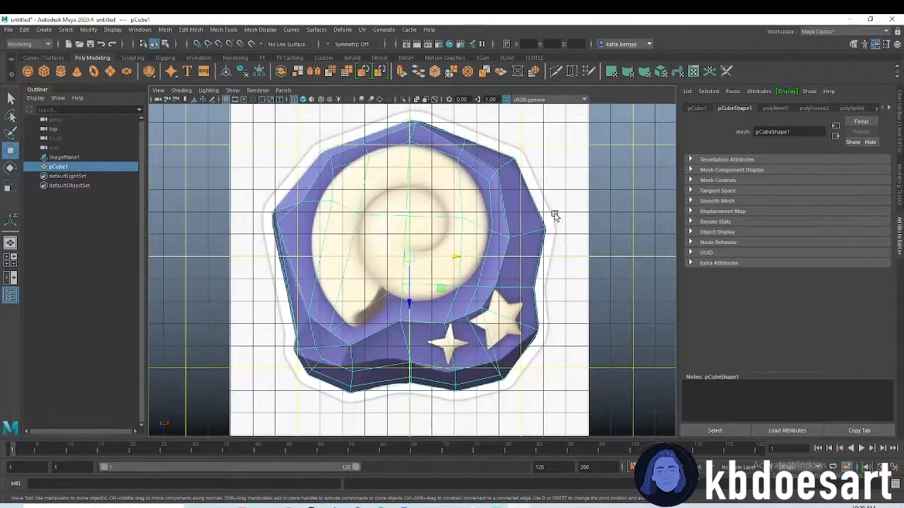
{"action": "scroll", "coordinate": [510, 300], "scroll_direction": "up", "scroll_amount": 4}
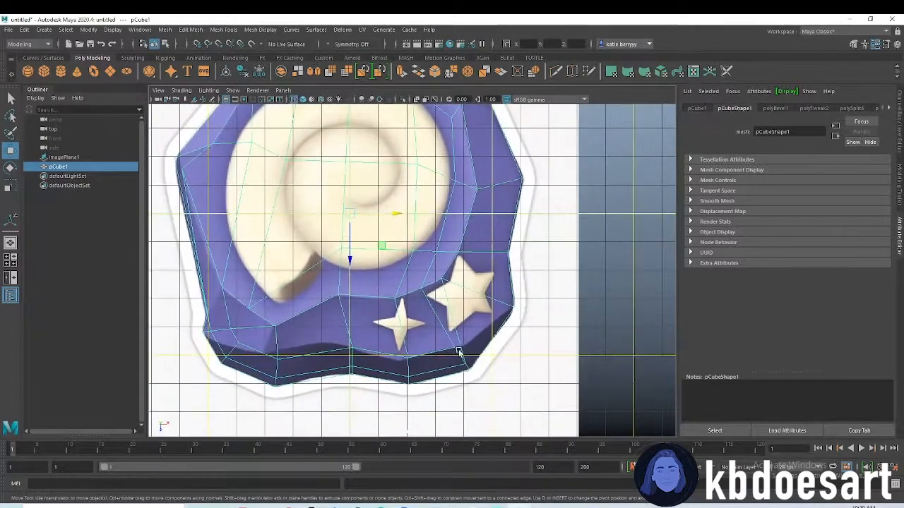
{"action": "middle_click_drag", "start_coordinate": [434, 288], "coordinate": [423, 266], "text": "alt"}
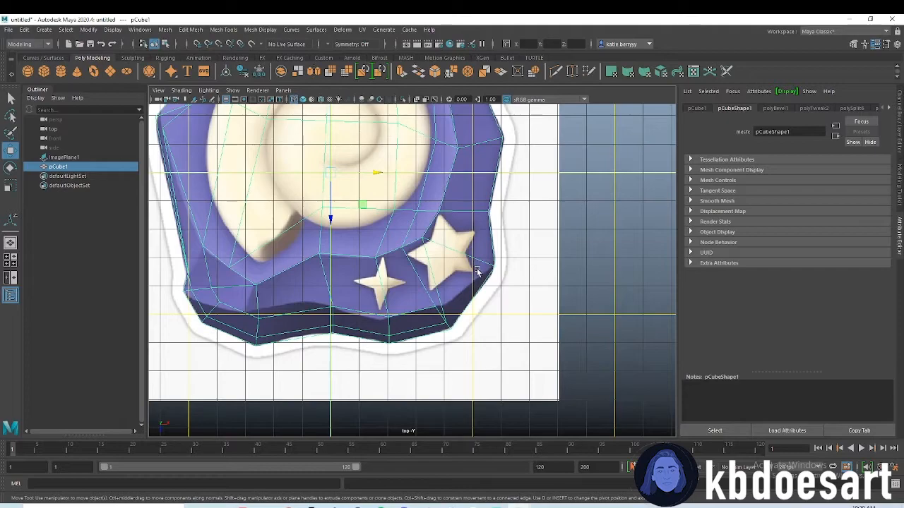
{"action": "scroll", "coordinate": [482, 241], "scroll_direction": "up", "scroll_amount": 2}
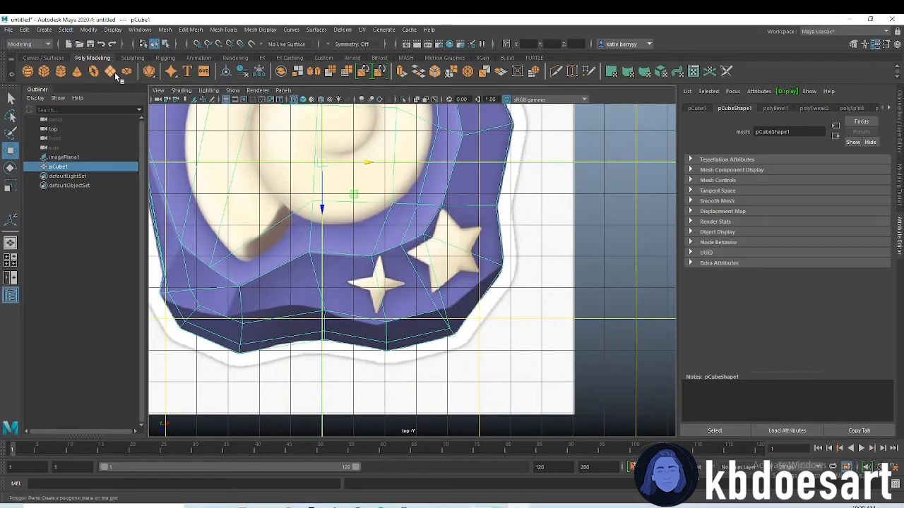
Create a polygon cube and position it over the larger five-pointed star in the reference image.
{"action": "left_click", "coordinate": [44, 71]}
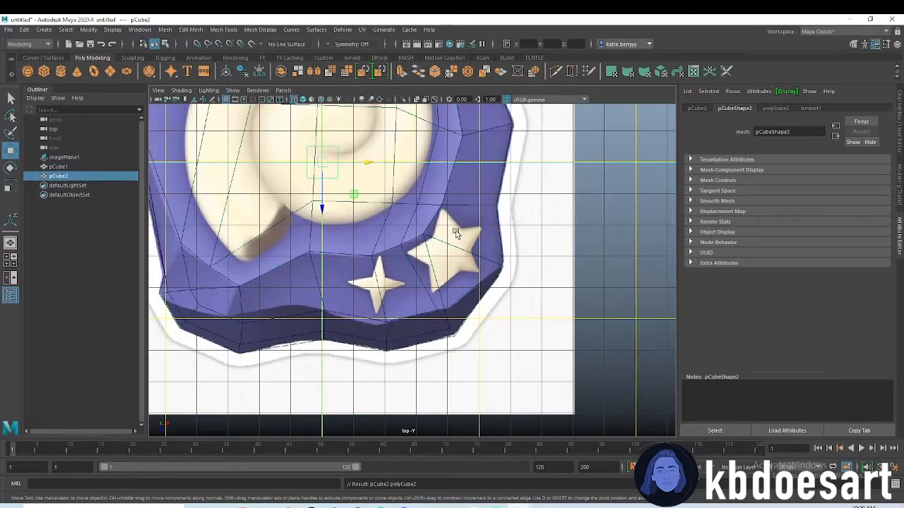
{"action": "left_click_drag", "start_coordinate": [347, 158], "coordinate": [445, 277]}
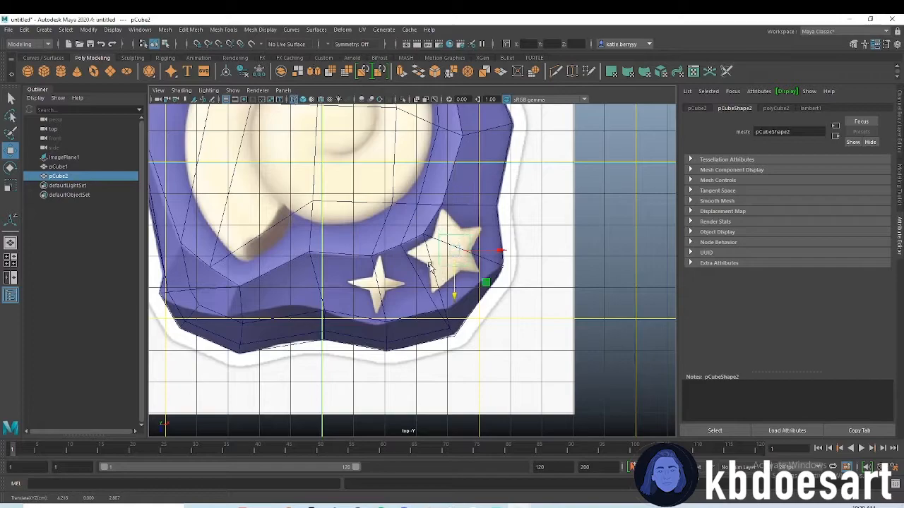
{"action": "scroll", "coordinate": [438, 272], "scroll_direction": "up", "scroll_amount": 5}
Move the new cube's four corner vertices onto the inner notches of the five-pointed star.
{"action": "right_click", "coordinate": [416, 225]}
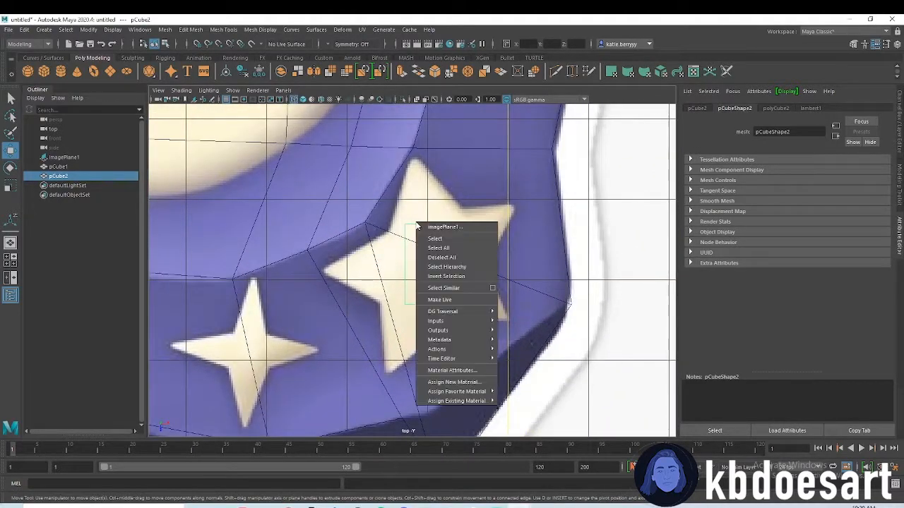
{"action": "right_click_drag", "start_coordinate": [410, 223], "coordinate": [391, 224]}
{"action": "left_click_drag", "start_coordinate": [397, 215], "coordinate": [391, 249]}
{"action": "left_click", "coordinate": [474, 222]}
{"action": "left_click_drag", "start_coordinate": [480, 226], "coordinate": [466, 244]}
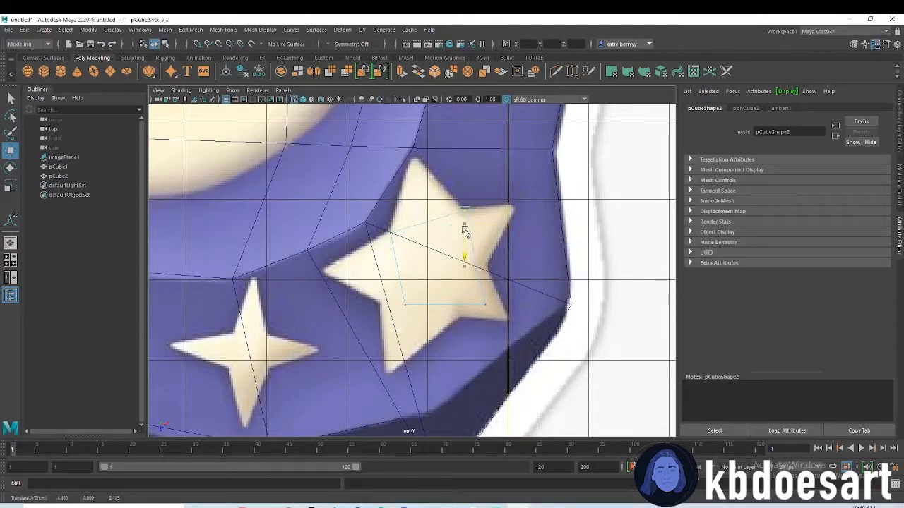
{"action": "left_click", "coordinate": [484, 305]}
{"action": "left_click", "coordinate": [405, 304]}
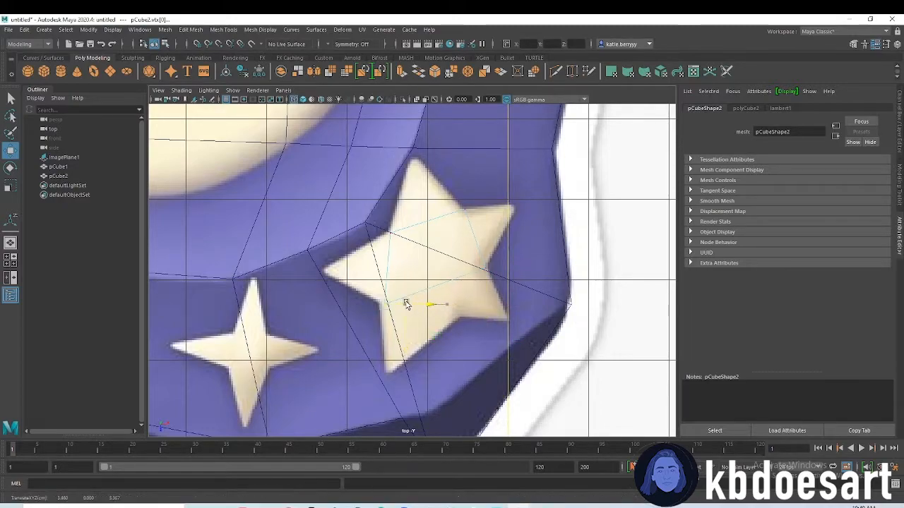
Cut two crossing edge loops through the middle of the five-pointed star's cube with Multi-Cut.
{"action": "right_click_drag", "start_coordinate": [417, 227], "coordinate": [413, 235], "text": "shift"}
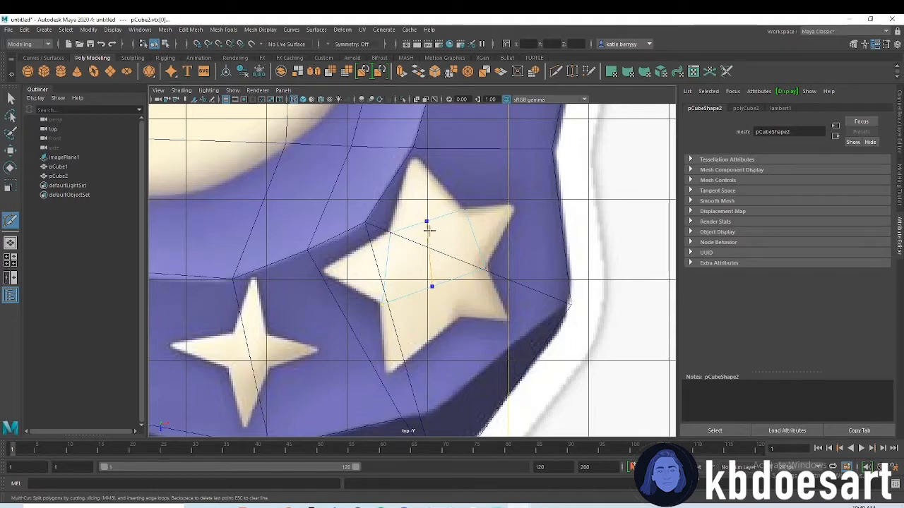
{"action": "middle_click", "coordinate": [429, 230], "text": "ctrl"}
{"action": "middle_click", "coordinate": [409, 261], "text": "ctrl"}
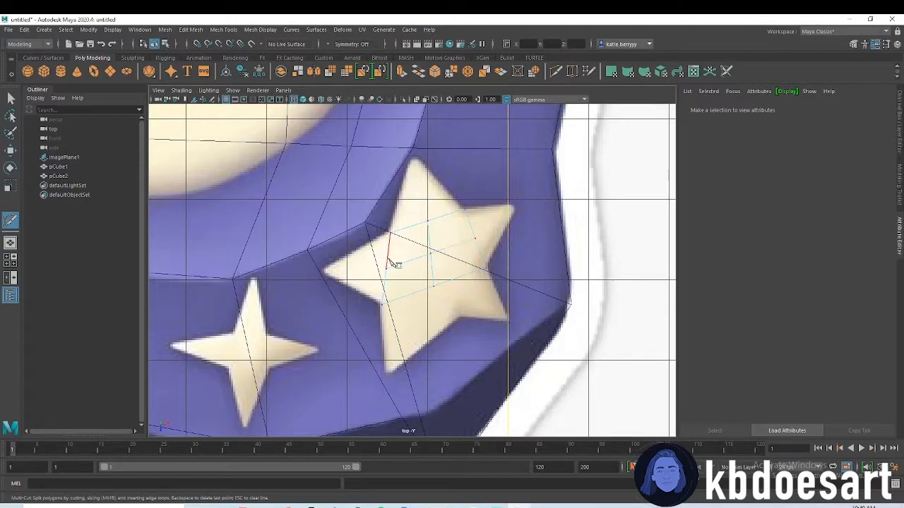
{"action": "key", "text": "q"}
{"action": "left_click", "coordinate": [396, 282]}
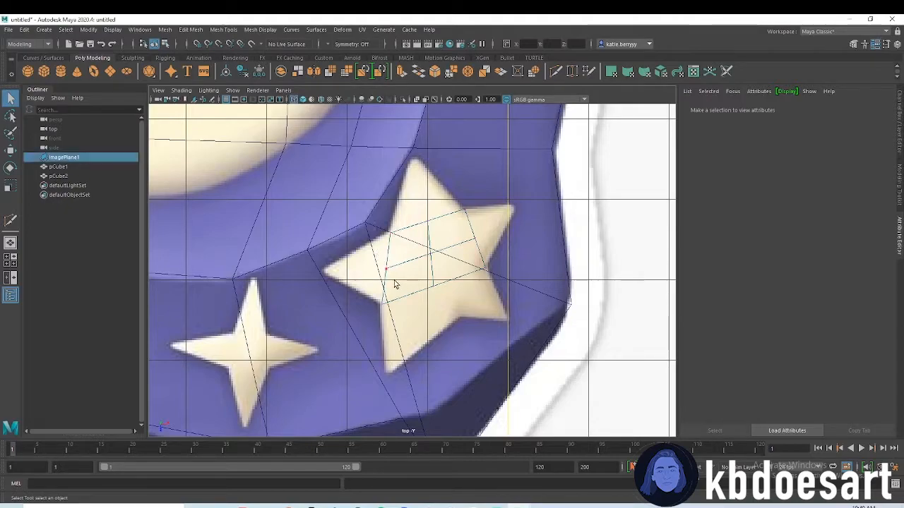
{"action": "left_click", "coordinate": [390, 272]}
Move the star mesh's left and upper midpoint vertices out to the reference star's left and top tips.
{"action": "right_click_drag", "start_coordinate": [386, 266], "coordinate": [377, 264]}
{"action": "left_click_drag", "start_coordinate": [378, 265], "coordinate": [329, 264]}
{"action": "key", "text": "w"}
{"action": "left_click_drag", "start_coordinate": [445, 230], "coordinate": [417, 213]}
{"action": "left_click_drag", "start_coordinate": [427, 251], "coordinate": [414, 193]}
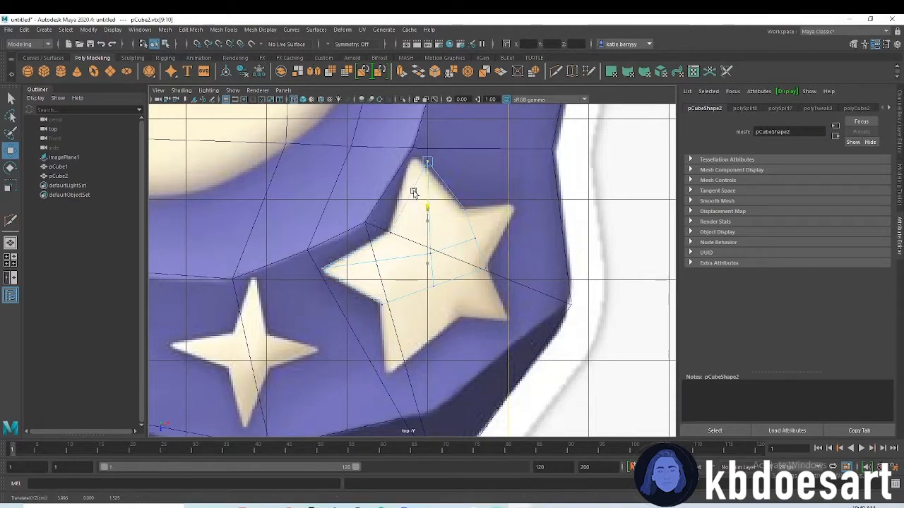
{"action": "left_click_drag", "start_coordinate": [442, 165], "coordinate": [430, 163]}
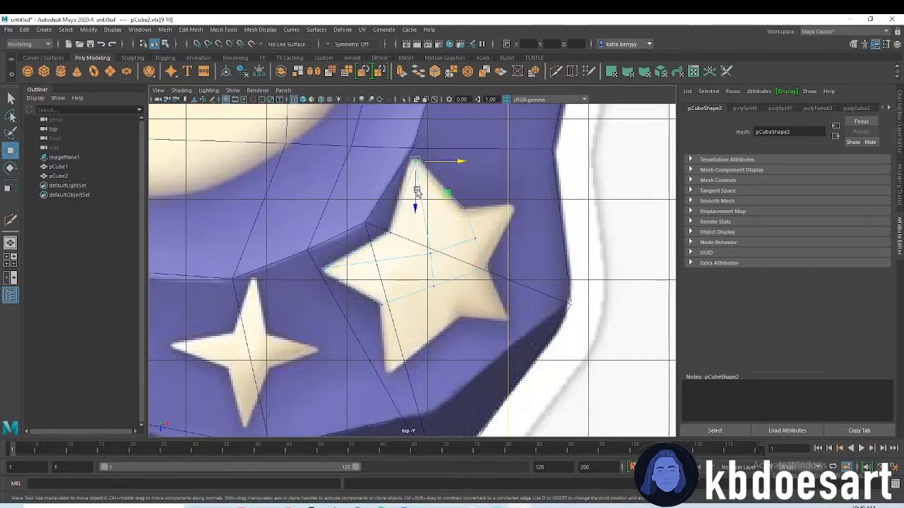
{"action": "left_click", "coordinate": [416, 181]}
{"action": "left_click", "coordinate": [417, 165]}
{"action": "mouse_move", "coordinate": [414, 162]}
{"action": "right_mouse_down"}
{"action": "mouse_move", "coordinate": [403, 177]}
{"action": "mouse_move", "coordinate": [415, 166]}
{"action": "right_mouse_up"}
{"action": "left_click", "coordinate": [423, 177]}
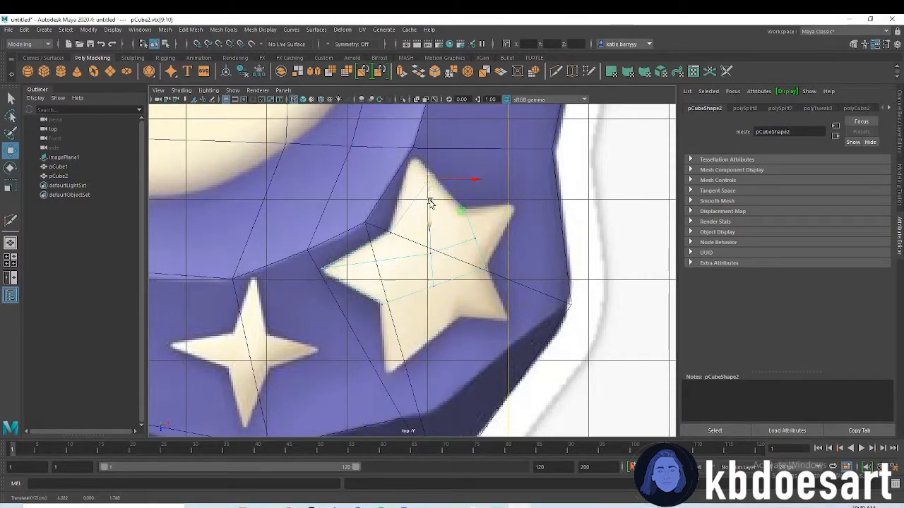
Move the right midpoint vertices to the star's upper-right tip and the lower midpoint vertices to its lower-right notch.
{"action": "left_click", "coordinate": [487, 244]}
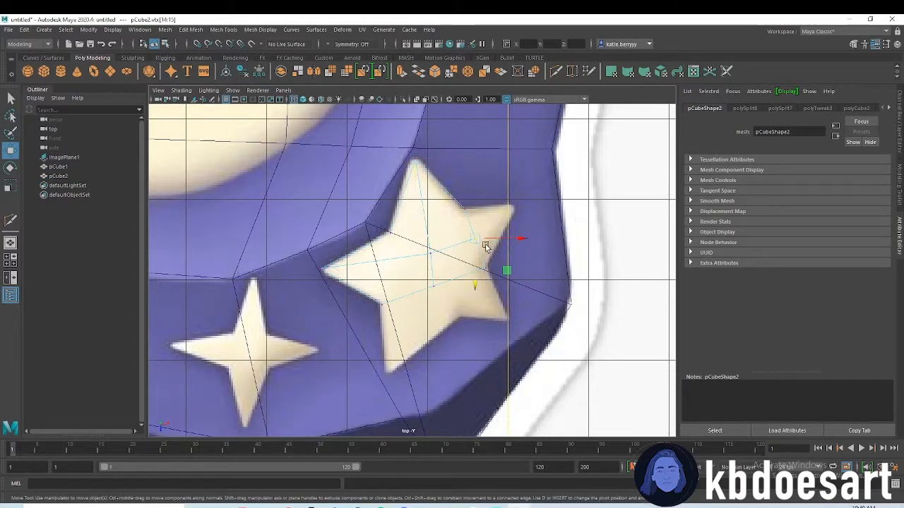
{"action": "left_click_drag", "start_coordinate": [495, 240], "coordinate": [514, 227]}
{"action": "left_click_drag", "start_coordinate": [472, 255], "coordinate": [499, 280]}
{"action": "left_click_drag", "start_coordinate": [421, 281], "coordinate": [477, 322]}
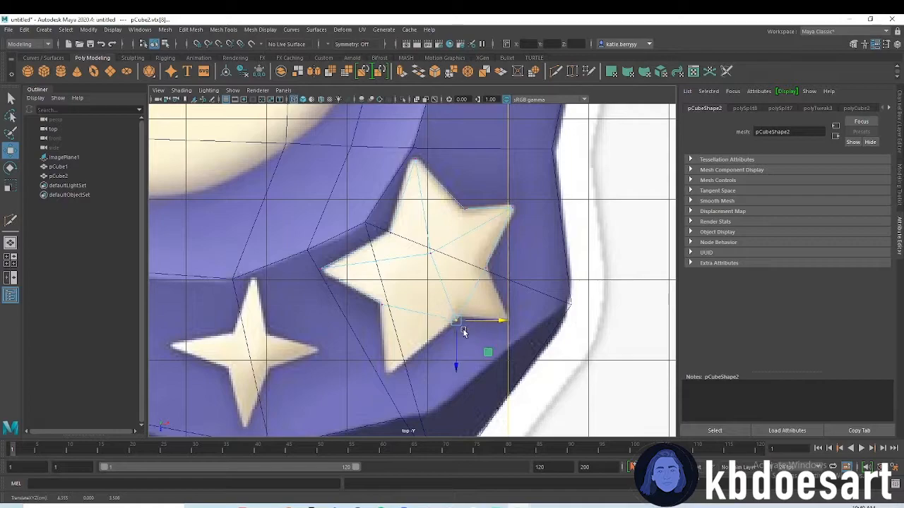
Cut additional edge loops through the large star and move the new bottom vertex to its lower-left tip.
{"action": "right_click_drag", "start_coordinate": [426, 304], "coordinate": [375, 304], "text": "shift"}
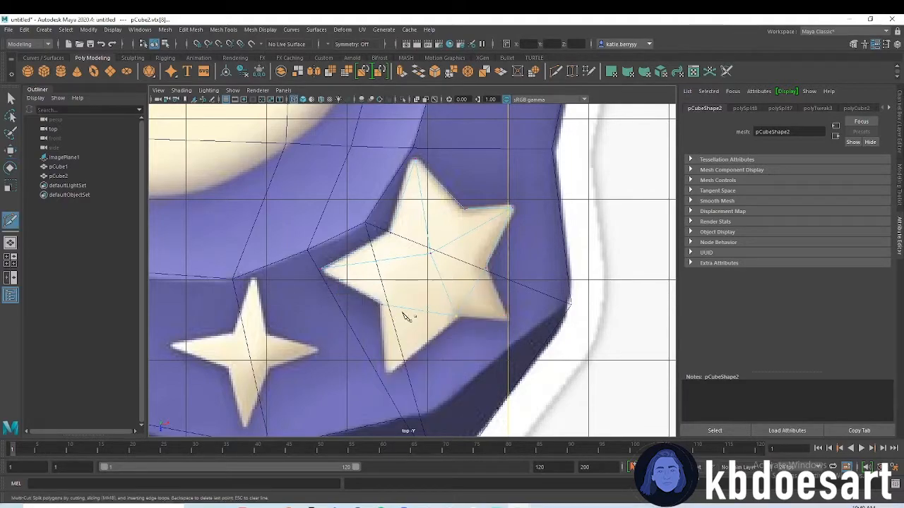
{"action": "left_click", "coordinate": [420, 310], "text": "ctrl"}
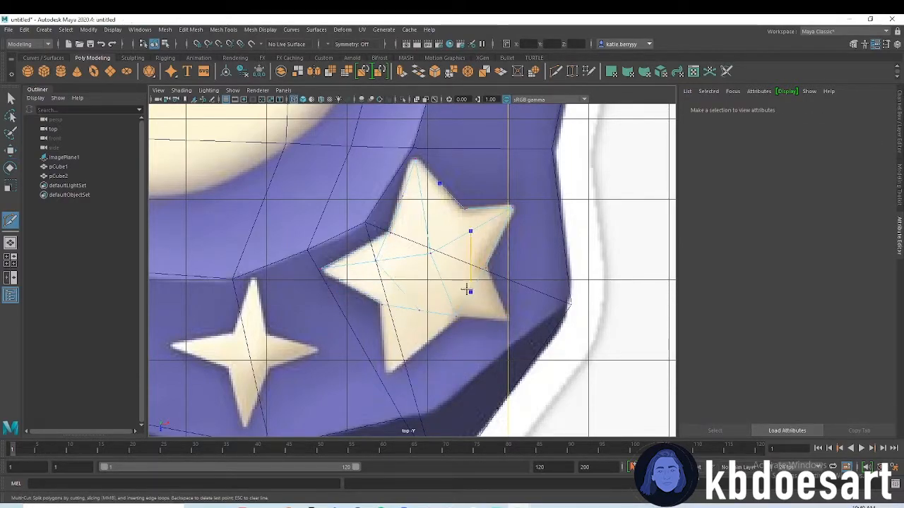
{"action": "key", "text": "q"}
{"action": "left_click", "coordinate": [419, 311]}
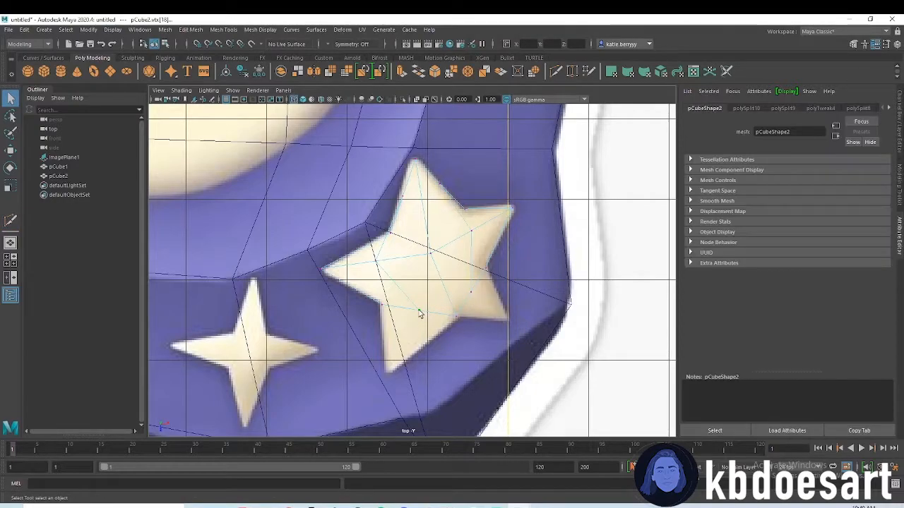
{"action": "key", "text": "w"}
{"action": "left_click_drag", "start_coordinate": [419, 312], "coordinate": [403, 375]}
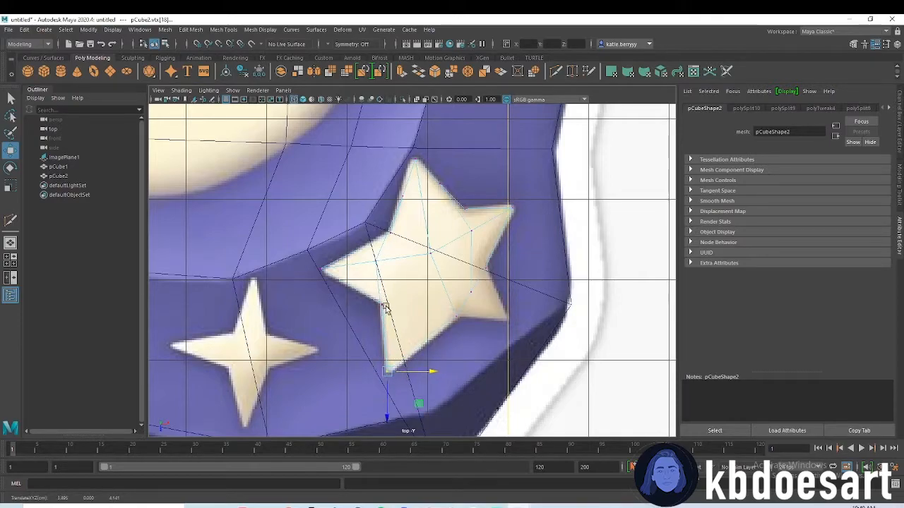
Shift the interior vertex on the large star's left arm inward toward the centre.
{"action": "left_click", "coordinate": [373, 260]}
{"action": "left_click", "coordinate": [377, 261]}
{"action": "right_click_drag", "start_coordinate": [377, 260], "coordinate": [385, 285]}
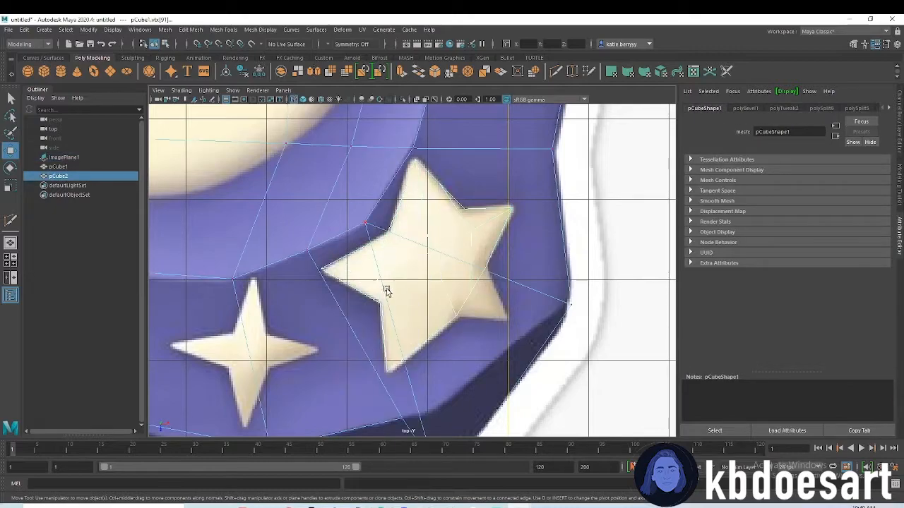
{"action": "left_click", "coordinate": [382, 284]}
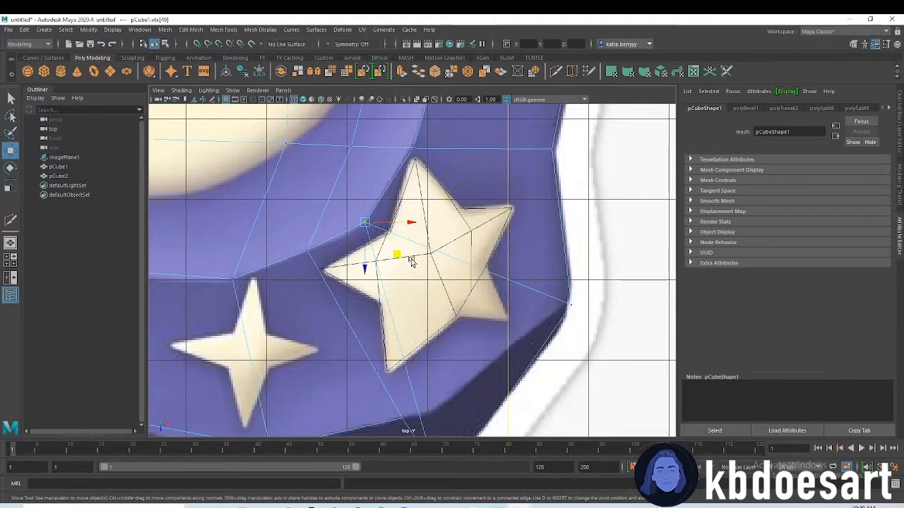
{"action": "right_click_drag", "start_coordinate": [411, 257], "coordinate": [440, 231]}
{"action": "left_click", "coordinate": [455, 240]}
{"action": "right_click_drag", "start_coordinate": [458, 238], "coordinate": [376, 260]}
{"action": "left_click_drag", "start_coordinate": [400, 261], "coordinate": [401, 262]}
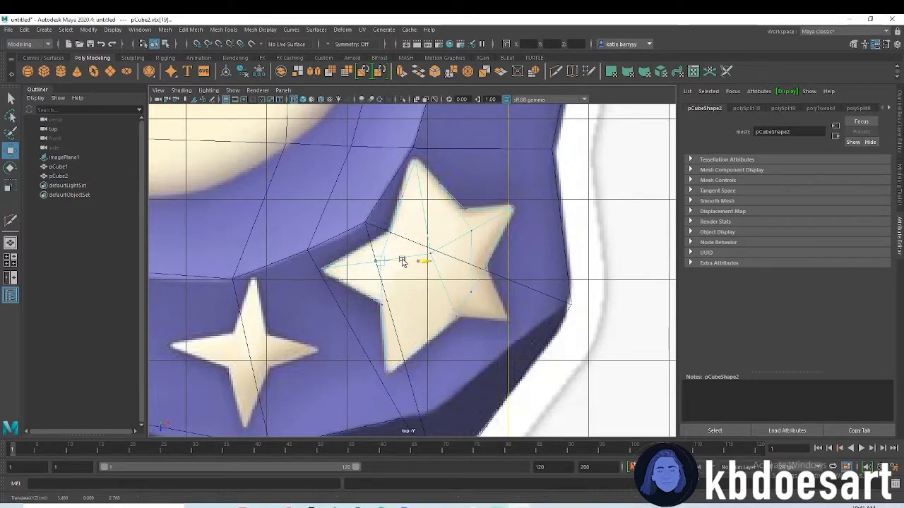
Shift the interior vertex on the upper-right arm inward and move the remaining vertex out to the star's lower-right tip.
{"action": "left_click", "coordinate": [470, 231]}
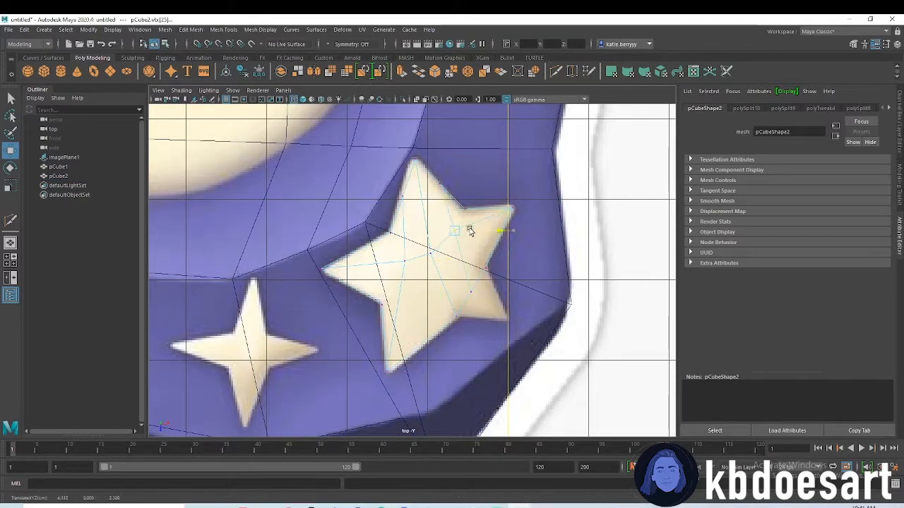
{"action": "left_click", "coordinate": [468, 293]}
{"action": "left_click_drag", "start_coordinate": [496, 298], "coordinate": [502, 345]}
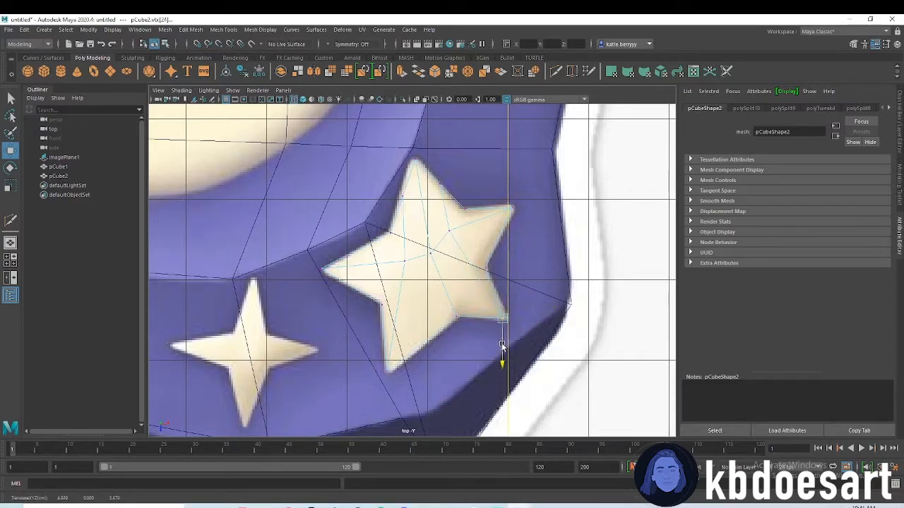
Create another polygon cube and position it over the small four-pointed star.
{"action": "middle_click_drag", "start_coordinate": [384, 250], "coordinate": [504, 161], "text": "alt"}
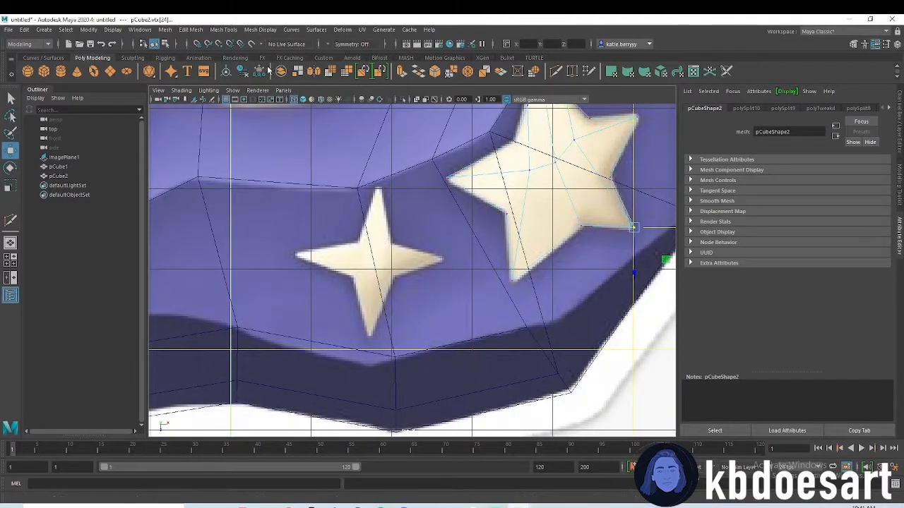
{"action": "left_click", "coordinate": [43, 74]}
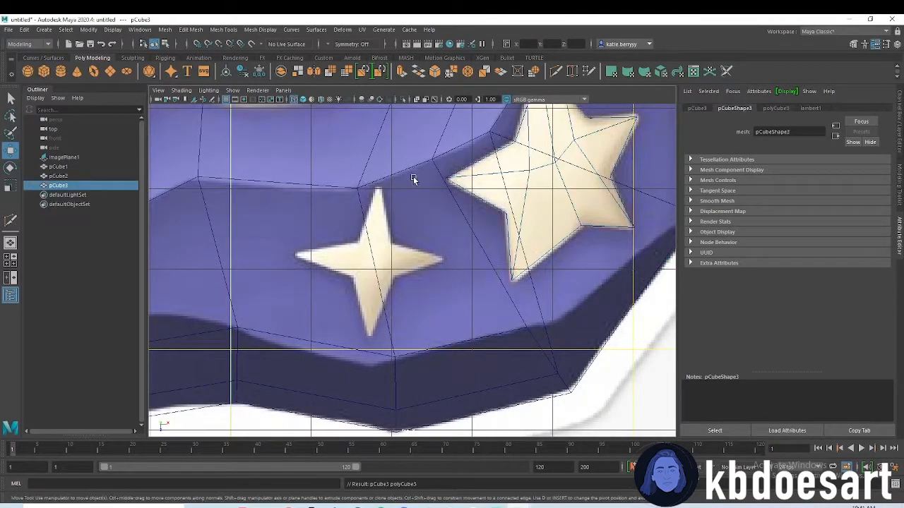
{"action": "scroll", "coordinate": [353, 155], "scroll_direction": "down", "scroll_amount": 3}
{"action": "key", "text": "w"}
{"action": "left_click_drag", "start_coordinate": [313, 285], "coordinate": [424, 283]}
{"action": "scroll", "coordinate": [417, 275], "scroll_direction": "up", "scroll_amount": 4}
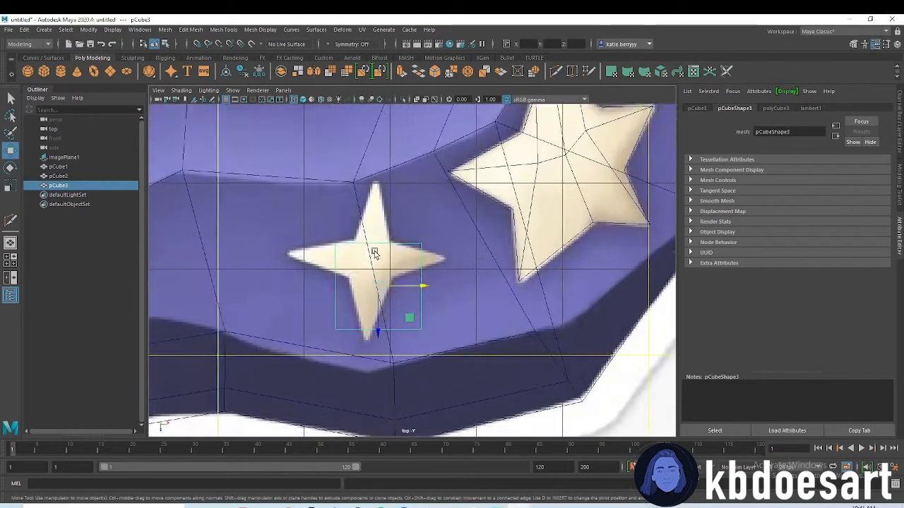
Move the cube's four corner vertices onto the inner notches of the four-pointed star.
{"action": "right_click_drag", "start_coordinate": [339, 249], "coordinate": [303, 248]}
{"action": "left_click", "coordinate": [336, 244]}
{"action": "left_click_drag", "start_coordinate": [337, 245], "coordinate": [367, 242]}
{"action": "left_click", "coordinate": [422, 245]}
{"action": "left_click_drag", "start_coordinate": [431, 244], "coordinate": [408, 242]}
{"action": "left_click", "coordinate": [420, 329]}
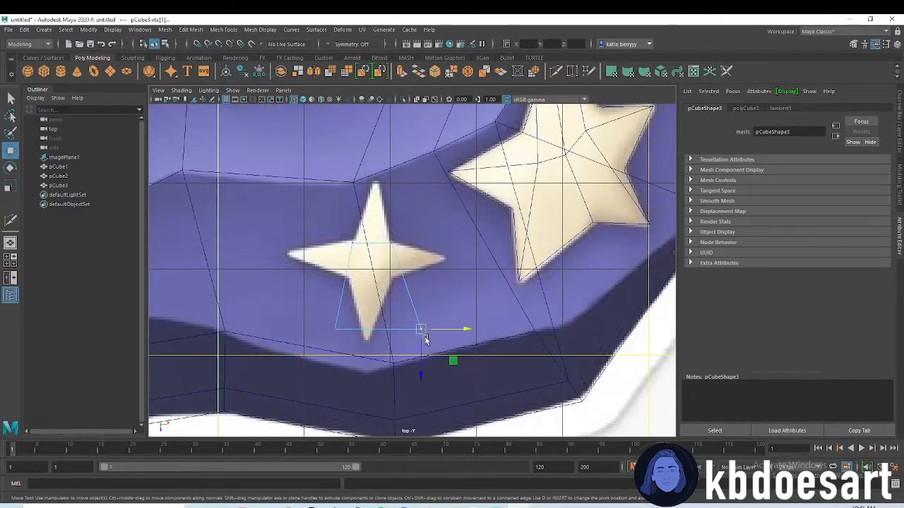
{"action": "left_click_drag", "start_coordinate": [415, 312], "coordinate": [418, 276]}
{"action": "left_click", "coordinate": [336, 328]}
{"action": "left_click_drag", "start_coordinate": [335, 349], "coordinate": [337, 288]}
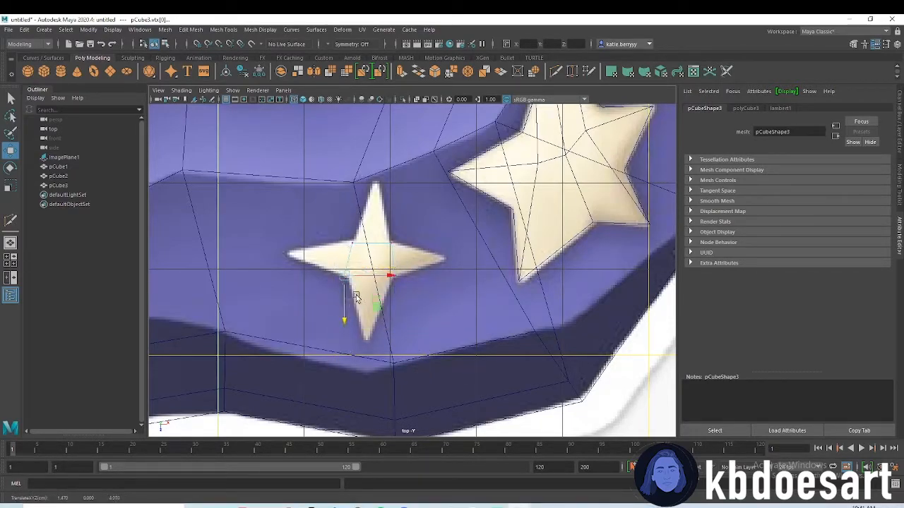
Cut crossing edge loops through the small star's cube and move the upper midpoint vertices to the star's top tip.
{"action": "right_click_drag", "start_coordinate": [363, 247], "coordinate": [357, 248], "text": "shift"}
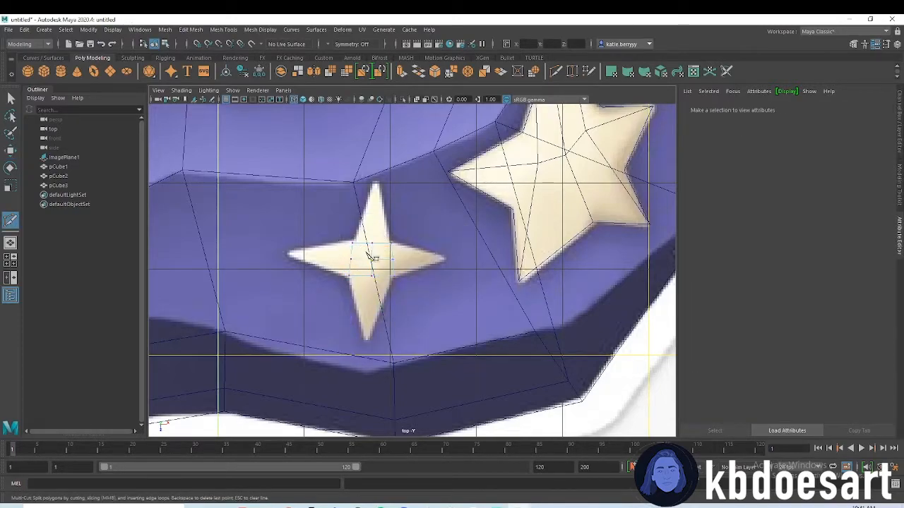
{"action": "key", "text": "w"}
{"action": "left_click_drag", "start_coordinate": [373, 250], "coordinate": [379, 238]}
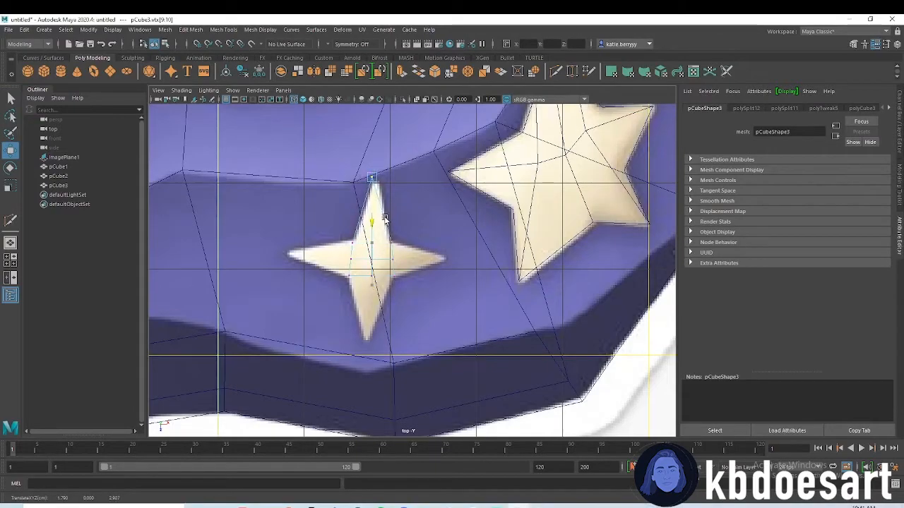
{"action": "left_click_drag", "start_coordinate": [389, 179], "coordinate": [394, 181]}
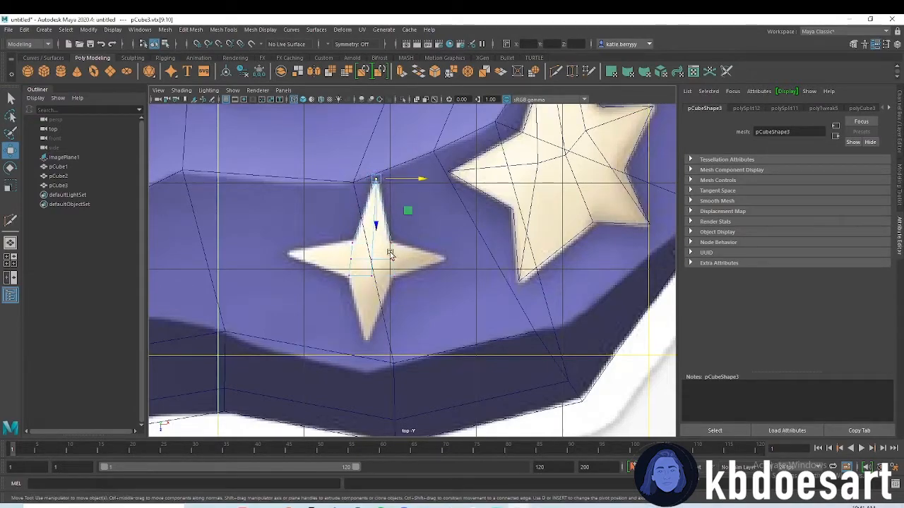
Move the remaining midpoint vertices of the small star out to its right, bottom and left tips.
{"action": "left_click_drag", "start_coordinate": [428, 247], "coordinate": [457, 263]}
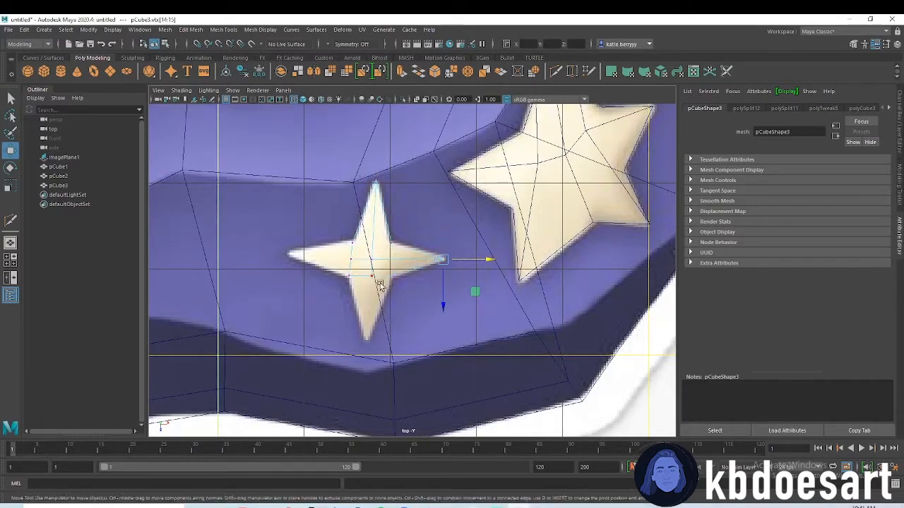
{"action": "left_click_drag", "start_coordinate": [381, 323], "coordinate": [384, 343]}
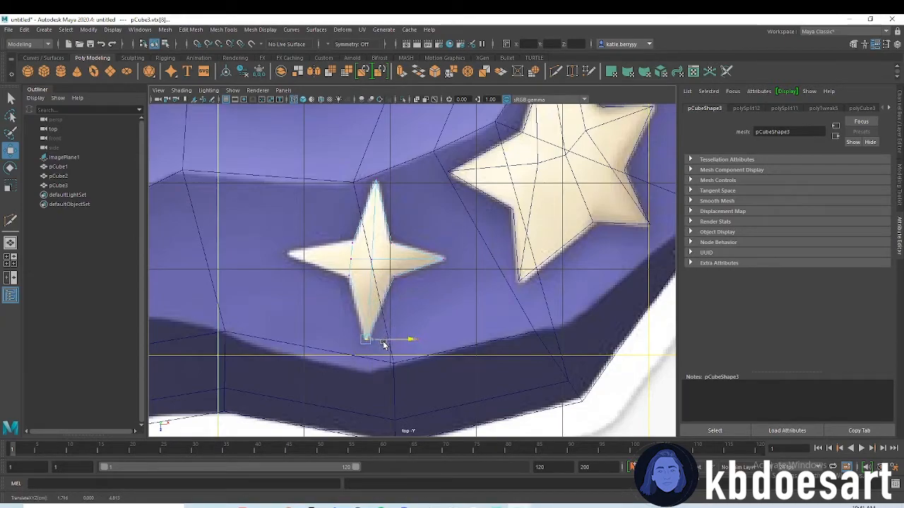
{"action": "left_click_drag", "start_coordinate": [336, 242], "coordinate": [286, 273]}
Switch to the perspective view, select both star meshes and raise them above the rock's surface.
{"action": "scroll", "coordinate": [373, 233], "scroll_direction": "down", "scroll_amount": 7}
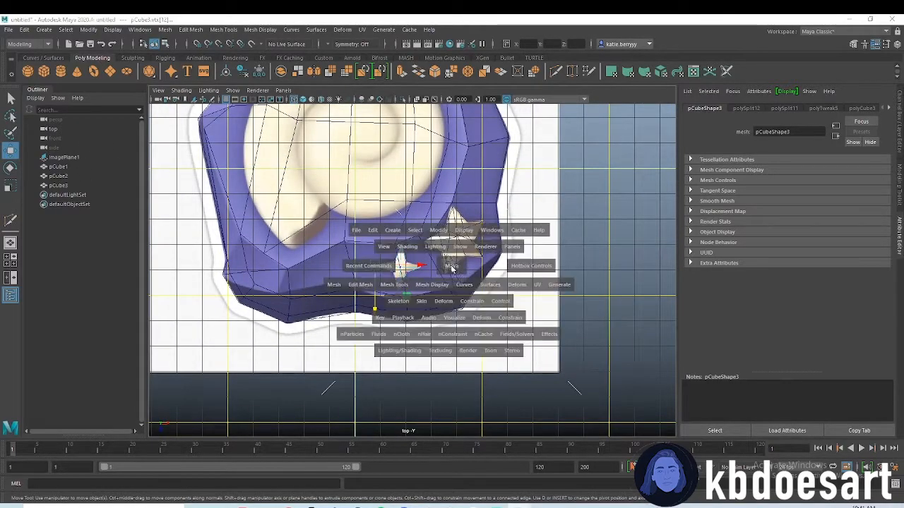
{"action": "key", "text": "space"}
{"action": "key", "text": "space"}
{"action": "left_click", "coordinate": [58, 185]}
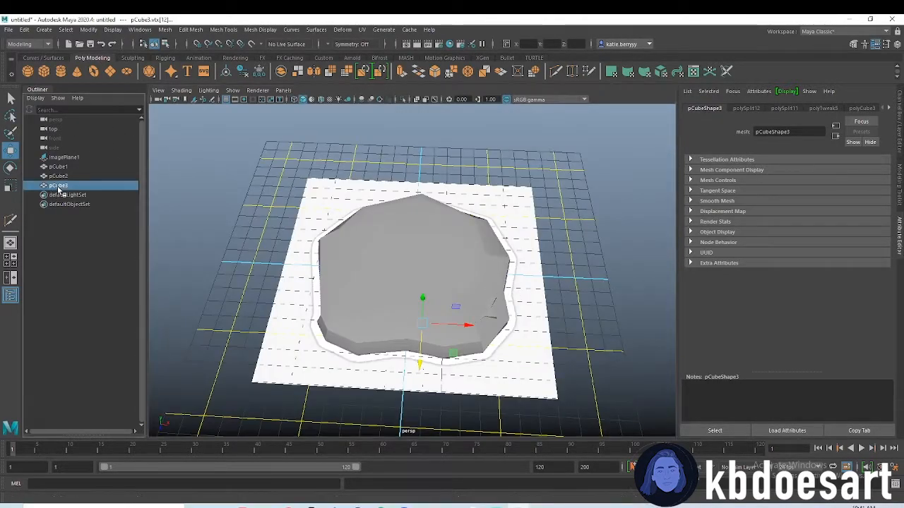
{"action": "left_click", "coordinate": [58, 176], "text": "ctrl"}
{"action": "left_click_drag", "start_coordinate": [452, 319], "coordinate": [389, 299], "text": "alt"}
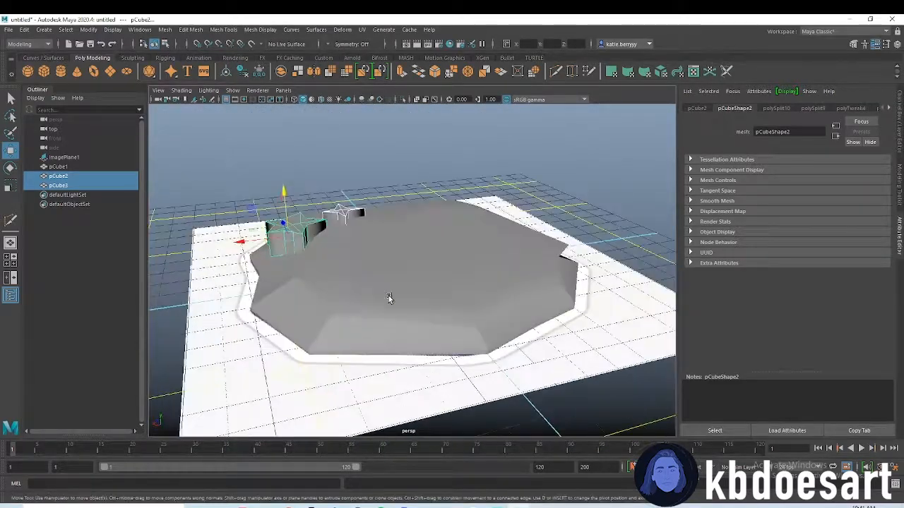
{"action": "left_click", "coordinate": [303, 319]}
{"action": "left_click_drag", "start_coordinate": [303, 319], "coordinate": [528, 227], "text": "alt"}
{"action": "left_click", "coordinate": [446, 313]}
{"action": "left_click", "coordinate": [463, 259]}
{"action": "left_click_drag", "start_coordinate": [463, 259], "coordinate": [460, 285], "text": "alt"}
{"action": "left_click_drag", "start_coordinate": [464, 243], "coordinate": [414, 238]}
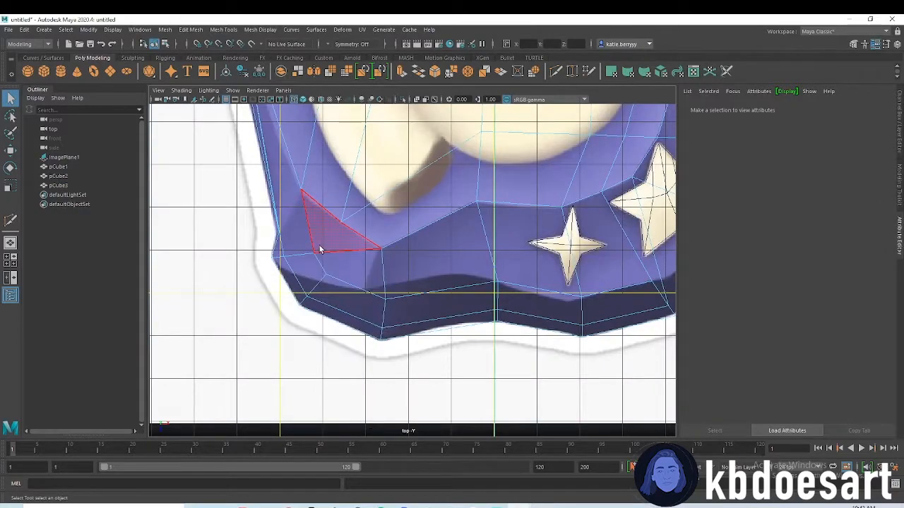
In the top view, move the rock's lower-left vertices onto the upper edge of the reference's dark purple band.
{"action": "right_click", "coordinate": [311, 252]}
{"action": "right_click_drag", "start_coordinate": [311, 251], "coordinate": [266, 249]}
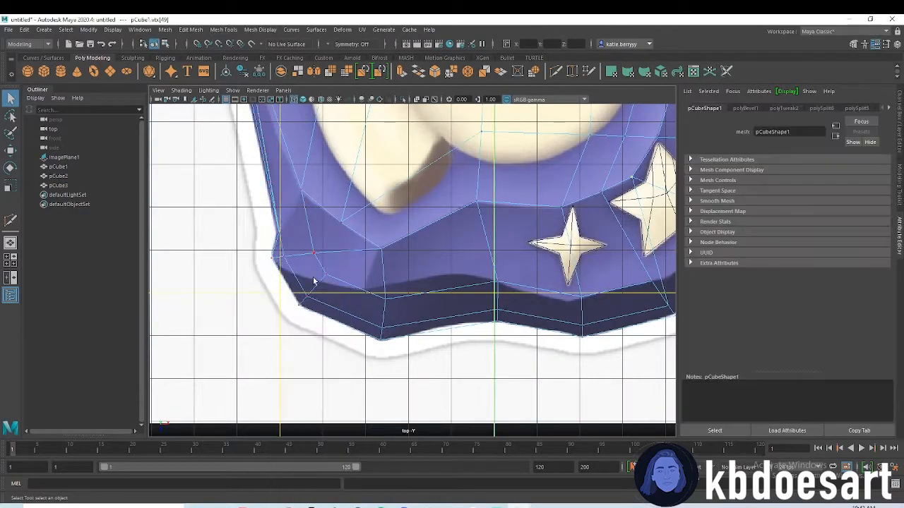
{"action": "scroll", "coordinate": [264, 242], "scroll_direction": "up", "scroll_amount": 3}
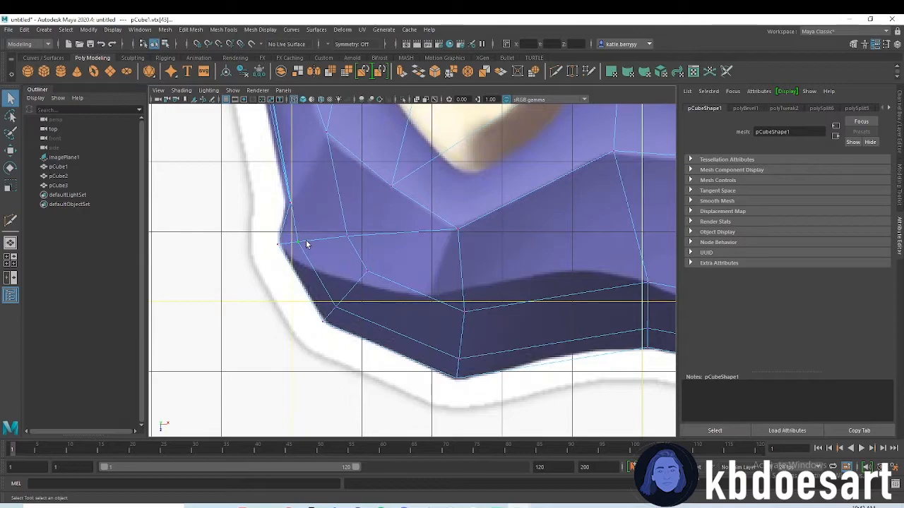
{"action": "key", "text": "w"}
{"action": "left_click_drag", "start_coordinate": [300, 262], "coordinate": [299, 284]}
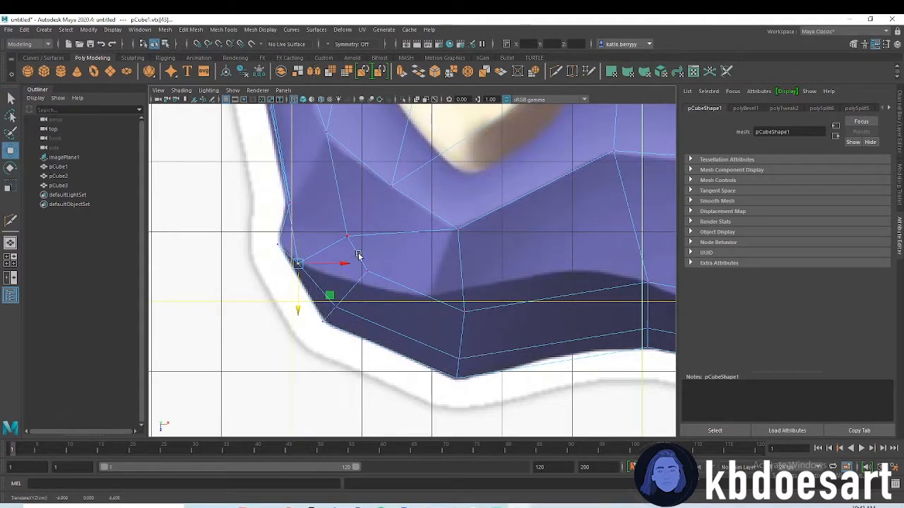
{"action": "left_click", "coordinate": [366, 271]}
{"action": "left_click_drag", "start_coordinate": [385, 270], "coordinate": [431, 317]}
{"action": "left_click", "coordinate": [347, 237]}
{"action": "left_click_drag", "start_coordinate": [346, 255], "coordinate": [345, 295]}
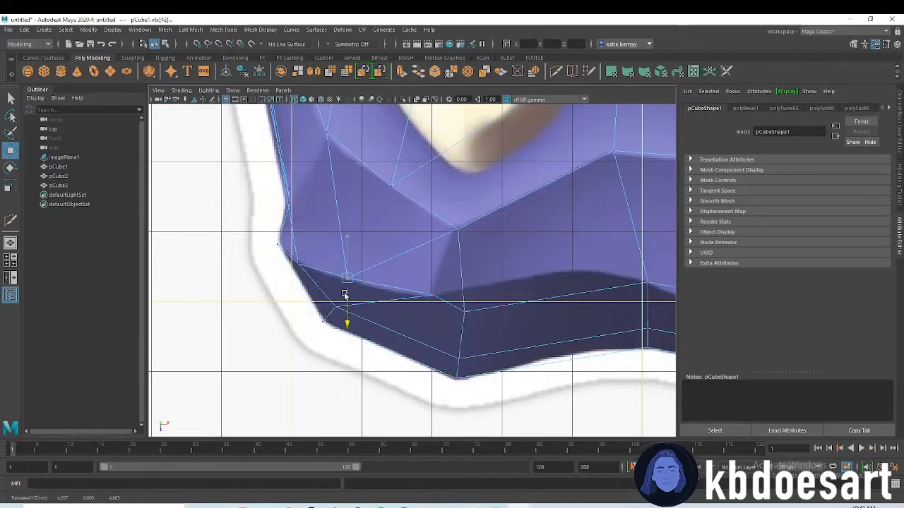
{"action": "middle_click_drag", "start_coordinate": [469, 308], "coordinate": [319, 294], "text": "alt"}
{"action": "left_click_drag", "start_coordinate": [303, 295], "coordinate": [322, 313]}
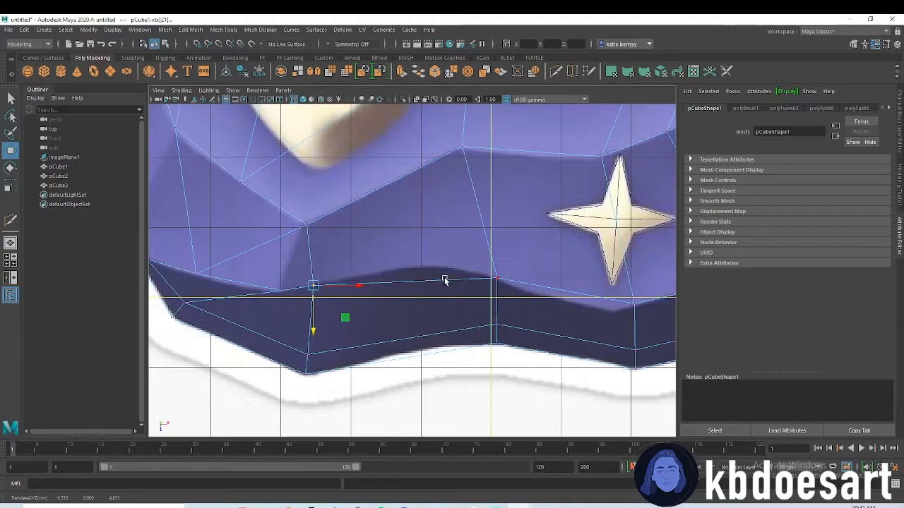
Cut a new edge across the rock's lower-left section and move its vertex onto the crest of the dark band.
{"action": "right_click_drag", "start_coordinate": [413, 269], "coordinate": [346, 254], "text": "shift"}
{"action": "key", "text": "Return"}
{"action": "key", "text": "q"}
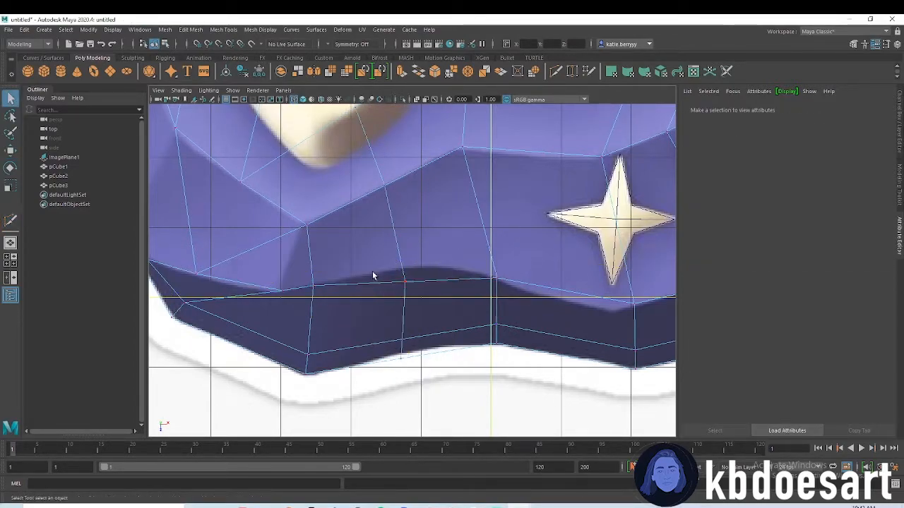
{"action": "mouse_move", "coordinate": [419, 291]}
{"action": "left_mouse_down"}
{"action": "mouse_move", "coordinate": [403, 311]}
{"action": "mouse_move", "coordinate": [407, 302]}
{"action": "left_mouse_up"}
{"action": "key", "text": "w"}
{"action": "left_click_drag", "start_coordinate": [438, 268], "coordinate": [448, 269]}
Move the vertices from the middle of the rock's lower section to below the small star onto the dark band's upper edge.
{"action": "middle_click_drag", "start_coordinate": [573, 303], "coordinate": [385, 284], "text": "alt"}
{"action": "left_click", "coordinate": [446, 285]}
{"action": "left_click_drag", "start_coordinate": [468, 290], "coordinate": [427, 315]}
{"action": "middle_click_drag", "start_coordinate": [514, 295], "coordinate": [346, 310], "text": "alt"}
{"action": "middle_click_drag", "start_coordinate": [314, 156], "coordinate": [292, 176], "text": "alt"}
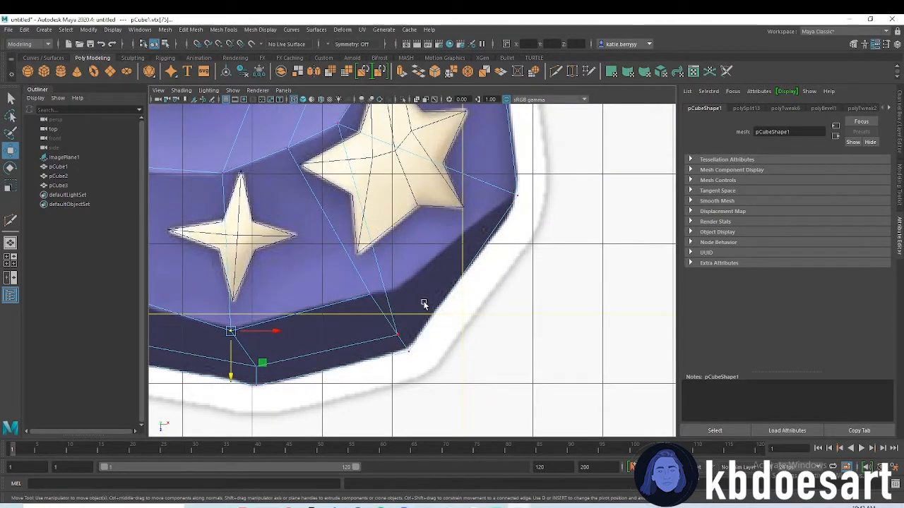
{"action": "right_click_drag", "start_coordinate": [420, 265], "coordinate": [368, 267], "text": "shift"}
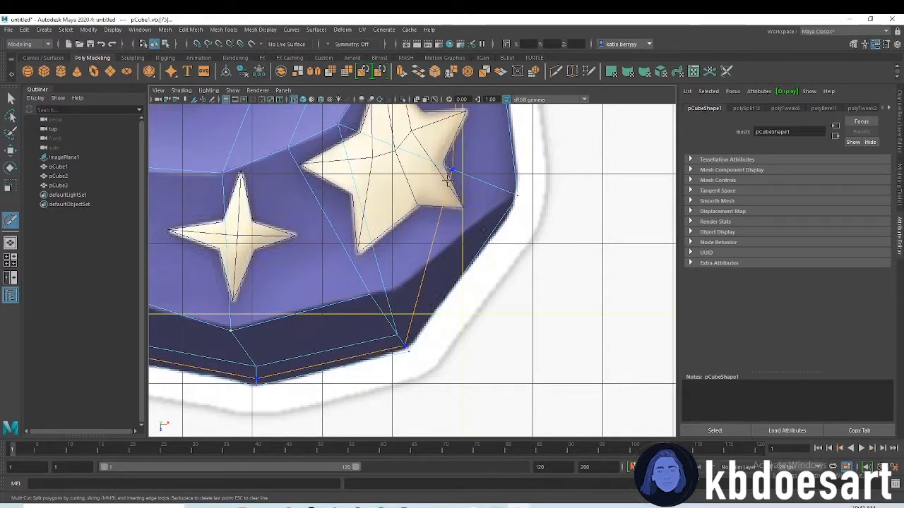
{"action": "key", "text": "q"}
{"action": "middle_click_drag", "start_coordinate": [360, 171], "coordinate": [353, 198], "text": "alt"}
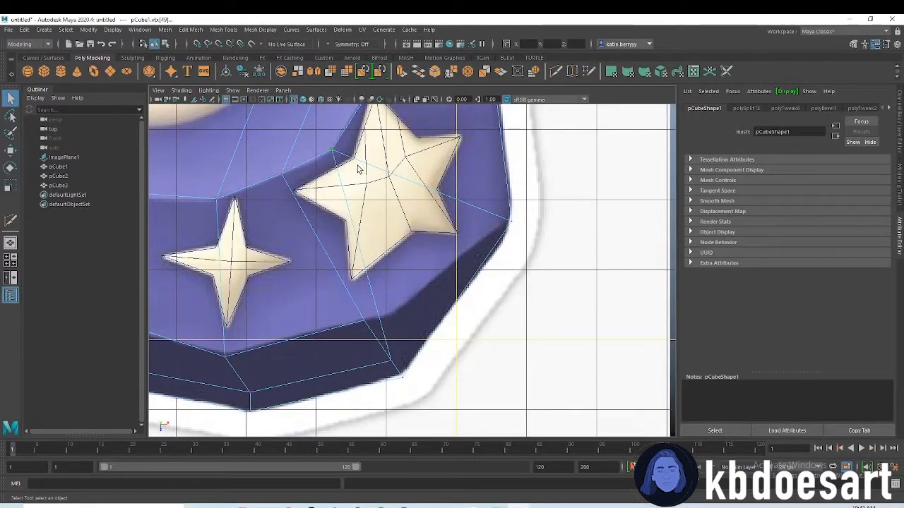
Move the rock vertices around the large star down onto the dark band's upper edge at the lower-right corner.
{"action": "key", "text": "w"}
{"action": "left_click_drag", "start_coordinate": [336, 168], "coordinate": [464, 287]}
{"action": "left_click_drag", "start_coordinate": [305, 190], "coordinate": [410, 177]}
{"action": "left_click_drag", "start_coordinate": [384, 205], "coordinate": [400, 350]}
{"action": "left_click_drag", "start_coordinate": [407, 319], "coordinate": [400, 337]}
Reposition the rock vertices above the two stars along the reference's ridge between the lighter and darker purple.
{"action": "scroll", "coordinate": [379, 227], "scroll_direction": "down", "scroll_amount": 1}
{"action": "middle_click_drag", "start_coordinate": [371, 220], "coordinate": [391, 295], "text": "alt"}
{"action": "left_click", "coordinate": [308, 197]}
{"action": "left_click_drag", "start_coordinate": [308, 207], "coordinate": [311, 297]}
{"action": "left_click", "coordinate": [356, 192]}
{"action": "left_click_drag", "start_coordinate": [357, 226], "coordinate": [390, 257]}
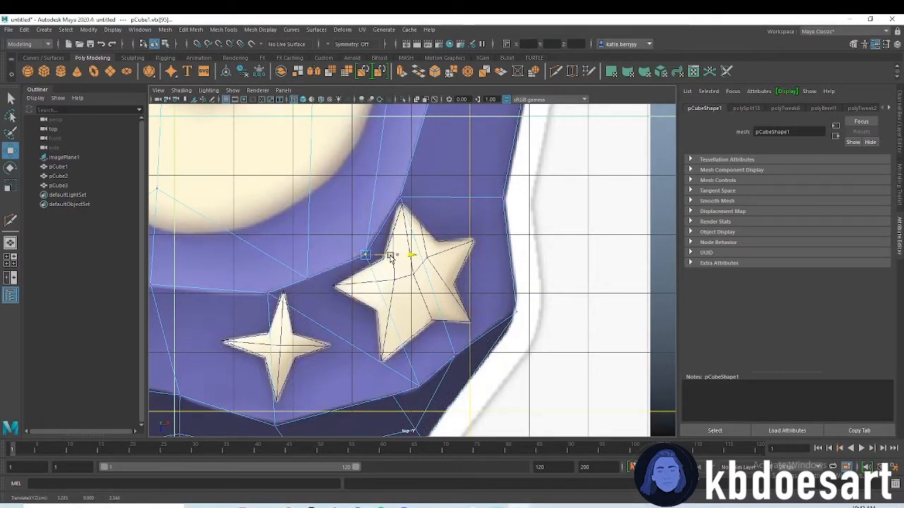
Select the rock faces covering the dark purple band along its lower edge in face mode.
{"action": "scroll", "coordinate": [366, 275], "scroll_direction": "down", "scroll_amount": 3}
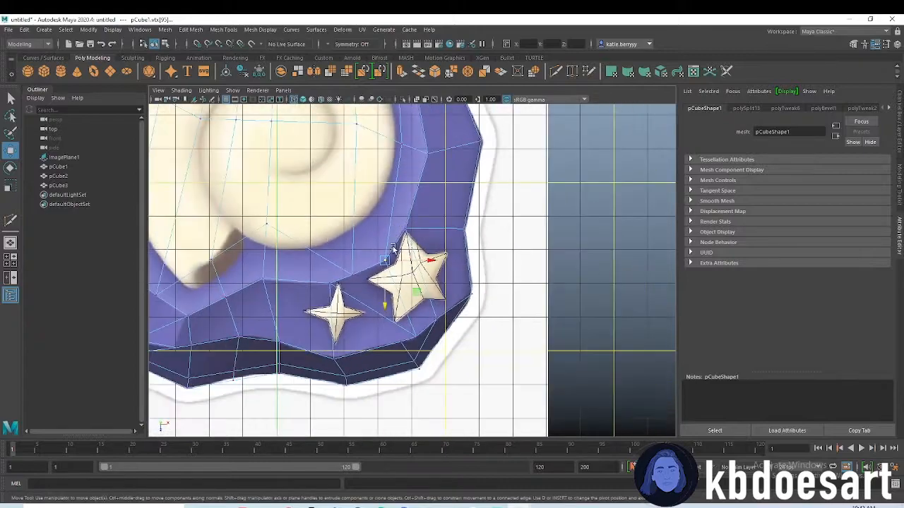
{"action": "middle_click_drag", "start_coordinate": [359, 296], "coordinate": [373, 254], "text": "alt"}
{"action": "right_click", "coordinate": [457, 183]}
{"action": "left_click", "coordinate": [455, 213]}
{"action": "right_click_drag", "start_coordinate": [433, 234], "coordinate": [434, 260]}
{"action": "left_click", "coordinate": [436, 313]}
{"action": "key", "text": "q"}
{"action": "left_click_drag", "start_coordinate": [420, 304], "coordinate": [399, 327], "text": "shift"}
{"action": "middle_click_drag", "start_coordinate": [317, 319], "coordinate": [429, 270], "text": "alt"}
{"action": "scroll", "coordinate": [429, 271], "scroll_direction": "up", "scroll_amount": 1}
{"action": "left_click_drag", "start_coordinate": [429, 271], "coordinate": [430, 282], "text": "shift"}
{"action": "mouse_move", "coordinate": [369, 261]}
{"action": "left_mouse_down", "text": "shift"}
{"action": "mouse_move", "coordinate": [370, 284]}
{"action": "mouse_move", "coordinate": [334, 288]}
{"action": "left_mouse_up", "text": "shift"}
{"action": "left_click", "coordinate": [281, 264], "text": "shift"}
{"action": "scroll", "coordinate": [278, 254], "scroll_direction": "down", "scroll_amount": 3}
{"action": "middle_click_drag", "start_coordinate": [278, 246], "coordinate": [187, 346], "text": "alt"}
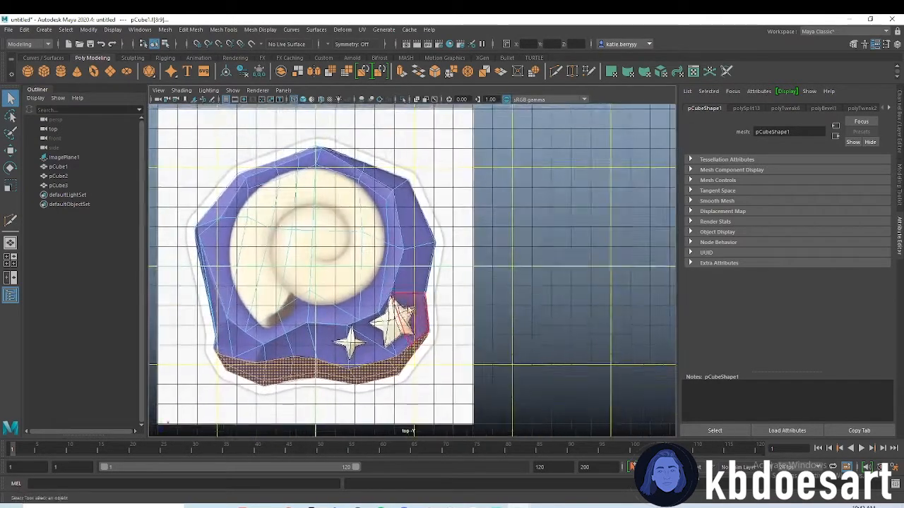
Add the rock's side and underside faces to the selection in the perspective view, then return to the top view.
{"action": "key", "text": "space"}
{"action": "key", "text": "space"}
{"action": "left_click_drag", "start_coordinate": [509, 347], "coordinate": [498, 234], "text": "alt"}
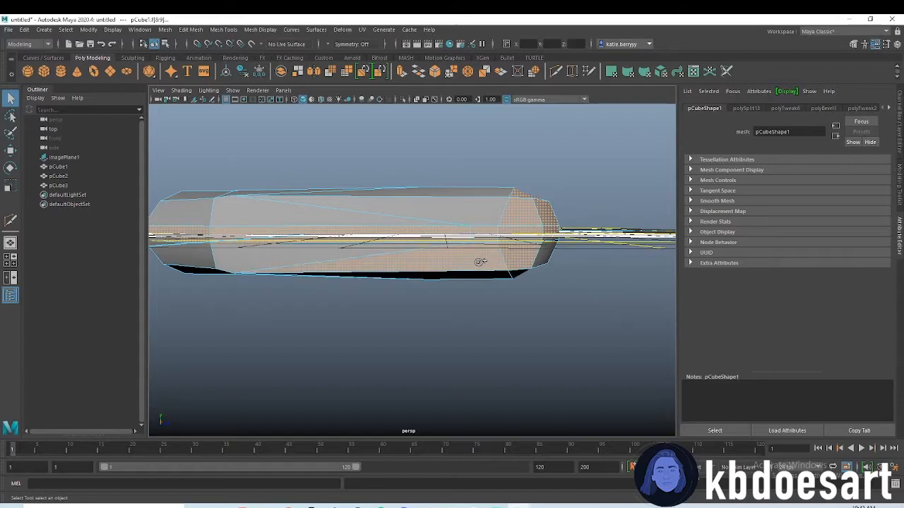
{"action": "left_click_drag", "start_coordinate": [462, 293], "coordinate": [459, 262], "text": "alt"}
{"action": "mouse_move", "coordinate": [442, 215]}
{"action": "left_mouse_down", "text": "alt"}
{"action": "mouse_move", "coordinate": [438, 369]}
{"action": "mouse_move", "coordinate": [434, 289]}
{"action": "mouse_move", "coordinate": [470, 190]}
{"action": "mouse_move", "coordinate": [310, 188]}
{"action": "mouse_move", "coordinate": [288, 233]}
{"action": "mouse_move", "coordinate": [398, 358]}
{"action": "left_mouse_up", "text": "alt"}
{"action": "left_click_drag", "start_coordinate": [460, 206], "coordinate": [458, 226]}
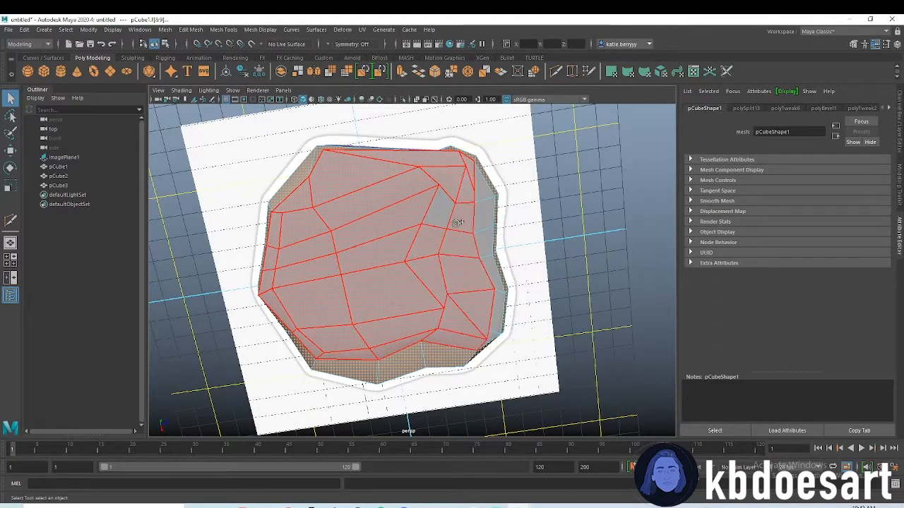
{"action": "left_click_drag", "start_coordinate": [488, 329], "coordinate": [429, 348], "text": "alt"}
{"action": "key", "text": "space"}
Assign a new Arnold aiStandardSurface material to the selected faces.
{"action": "right_click_drag", "start_coordinate": [514, 242], "coordinate": [512, 483]}
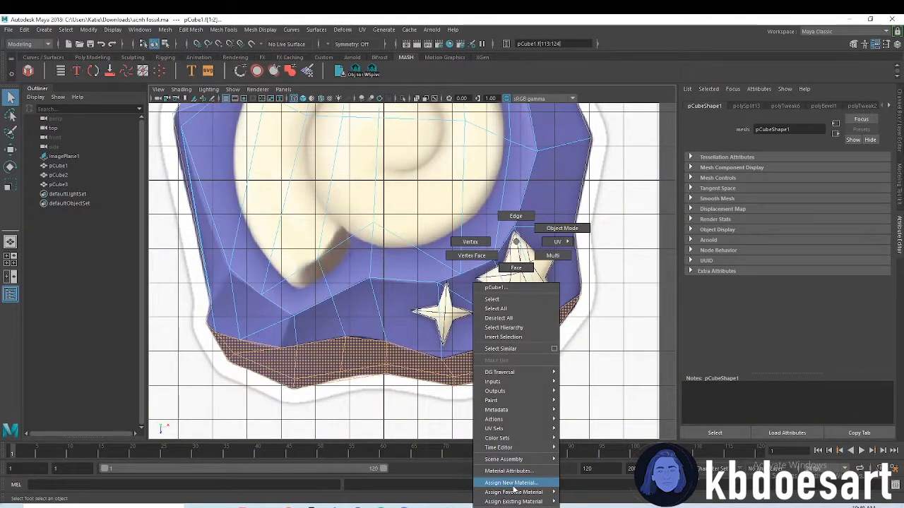
{"action": "left_click", "coordinate": [329, 261]}
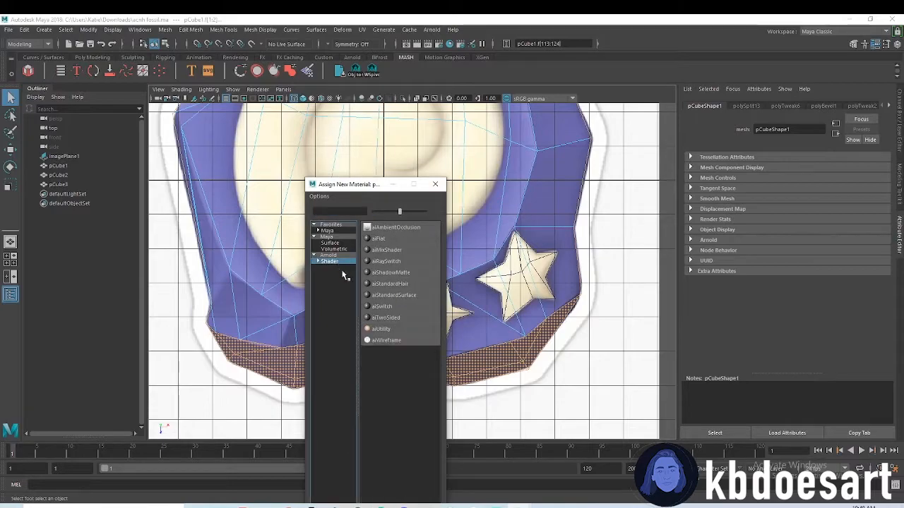
{"action": "left_click", "coordinate": [385, 295]}
{"action": "left_click", "coordinate": [367, 317]}
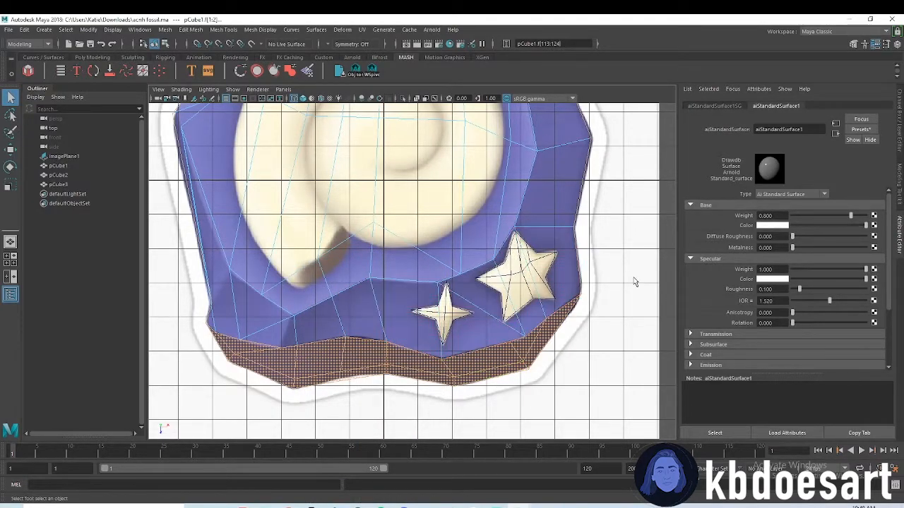
Select the whole rock mesh and delete all construction history in the scene.
{"action": "left_click", "coordinate": [611, 321]}
{"action": "left_click", "coordinate": [538, 358]}
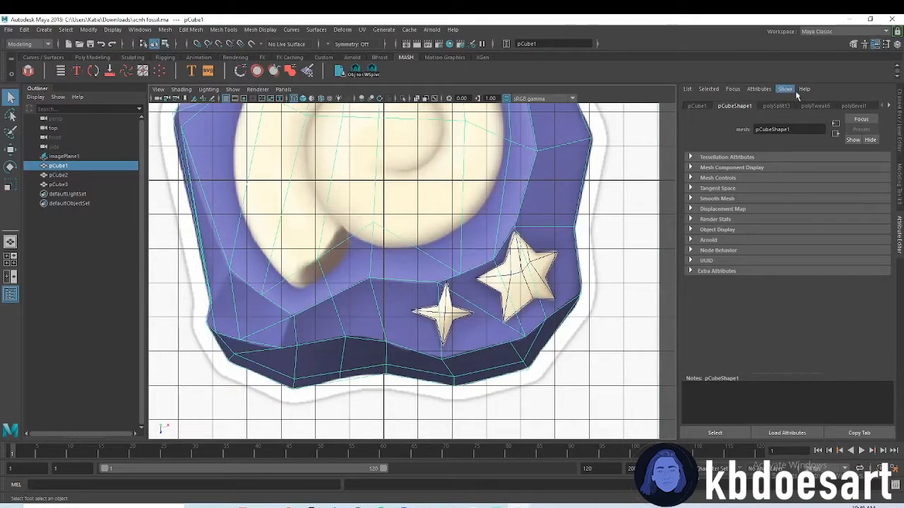
{"action": "left_click", "coordinate": [26, 30]}
{"action": "mouse_move", "coordinate": [127, 150]}
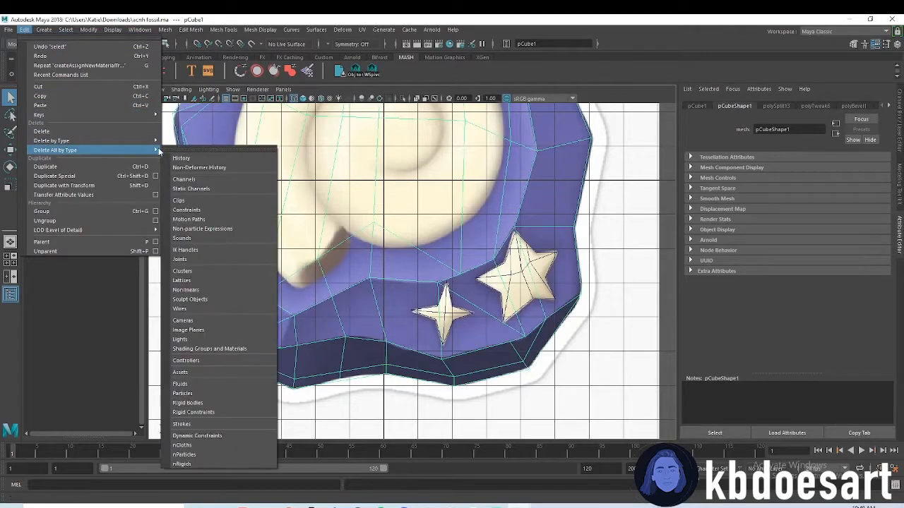
{"action": "left_click", "coordinate": [183, 158]}
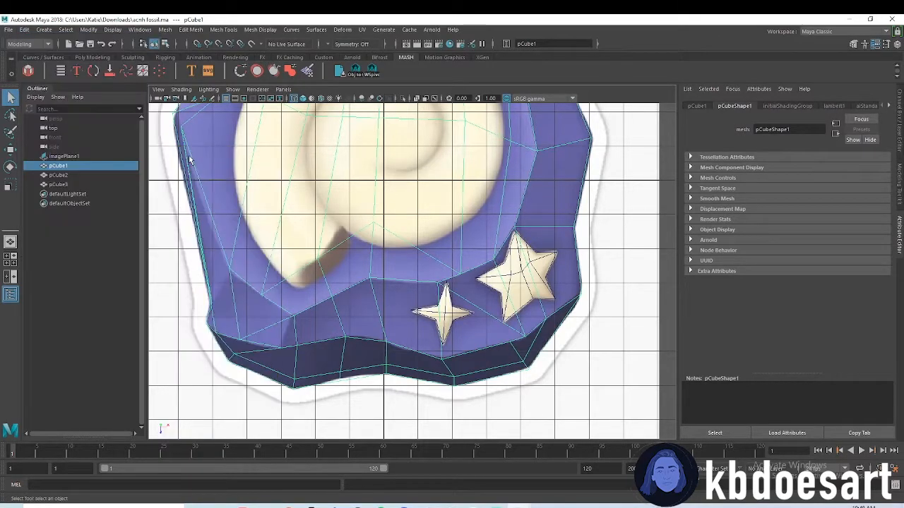
Rename the new material dark_purple and set its base color by sampling the reference's dark purple band.
{"action": "left_click", "coordinate": [862, 106]}
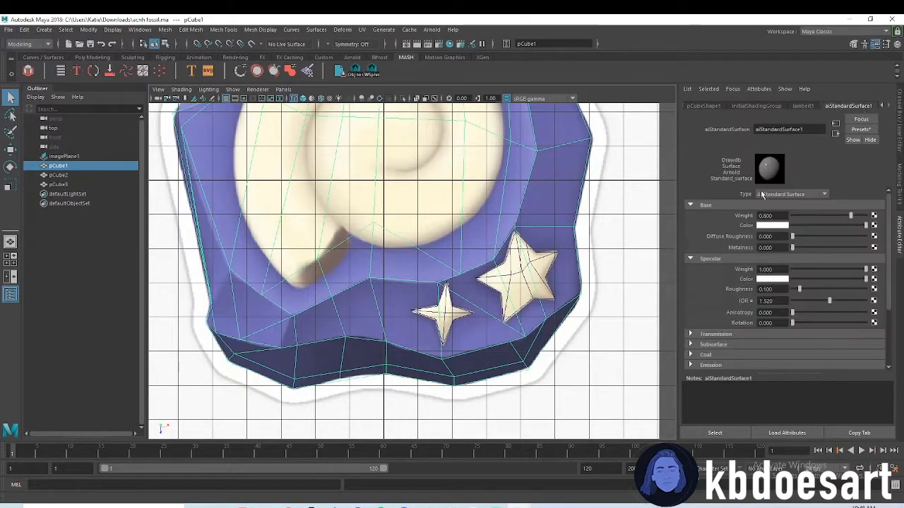
{"action": "double_click", "coordinate": [781, 129]}
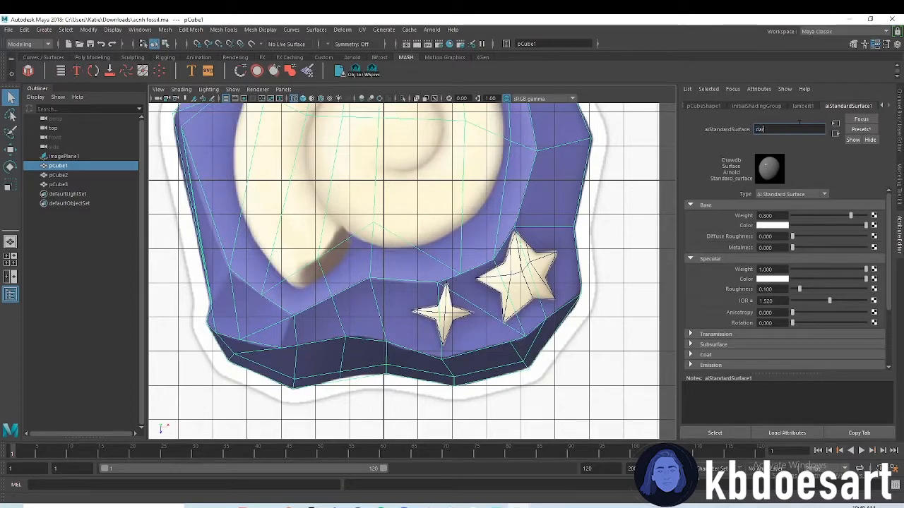
{"action": "type", "text": "dark_purple"}
{"action": "key", "text": "Return"}
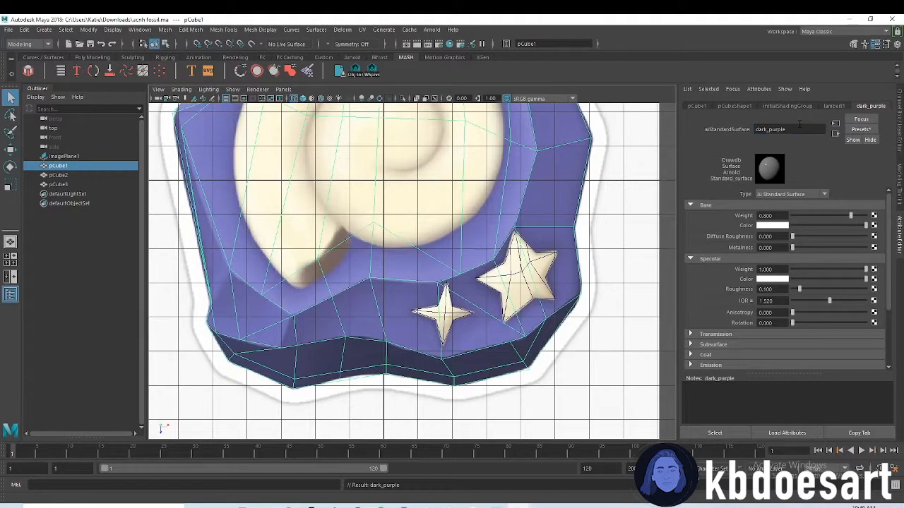
{"action": "left_click", "coordinate": [776, 226]}
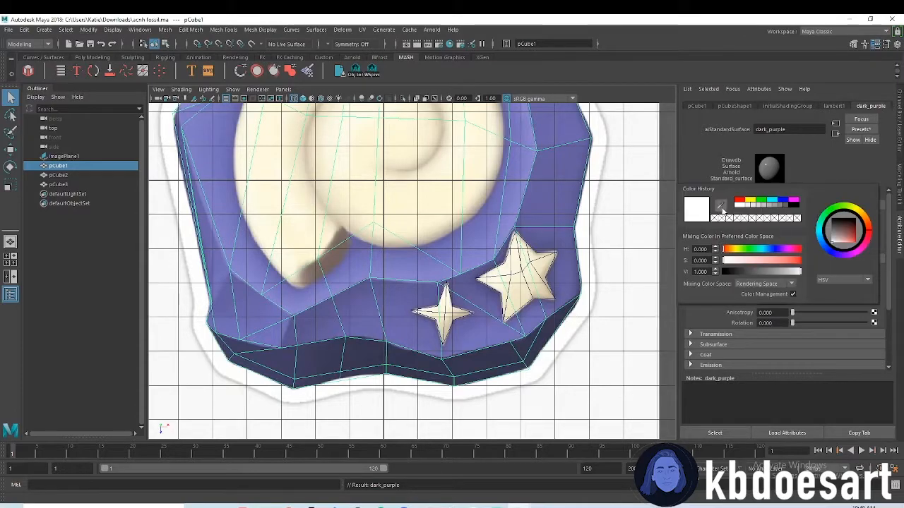
{"action": "left_click", "coordinate": [721, 206]}
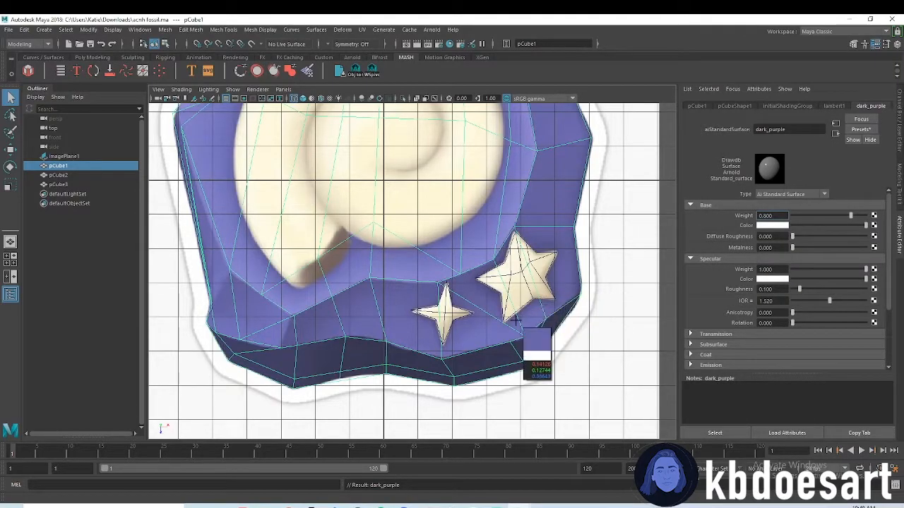
{"action": "left_click", "coordinate": [497, 359]}
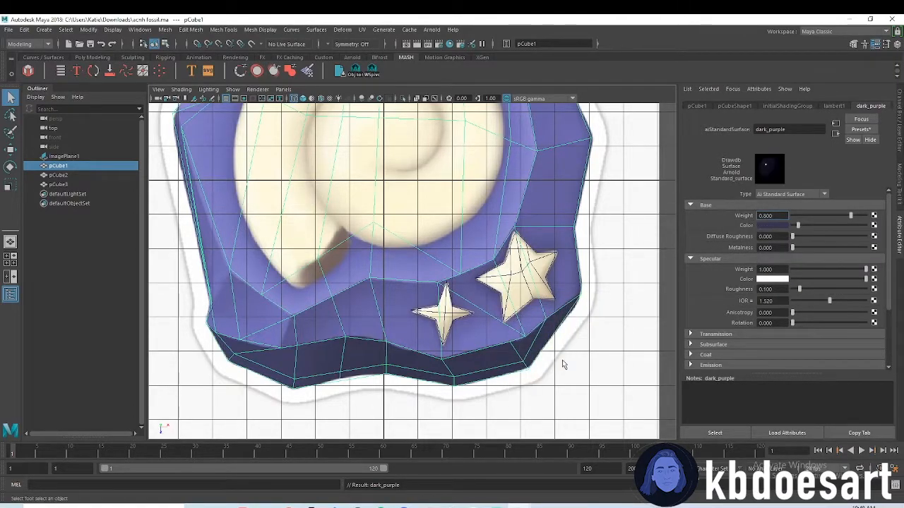
Select all the rock's upper faces beneath the shell, including the lighter purple area around it.
{"action": "right_click", "coordinate": [503, 261]}
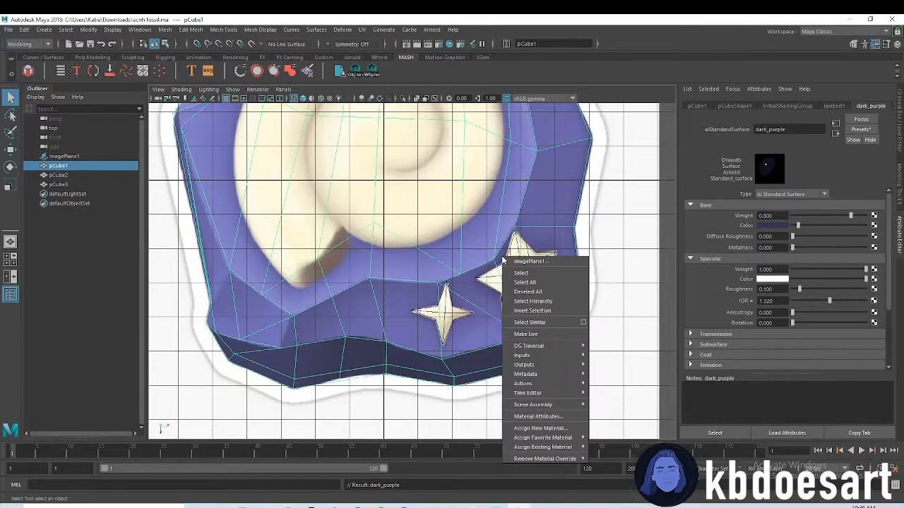
{"action": "left_click", "coordinate": [502, 260]}
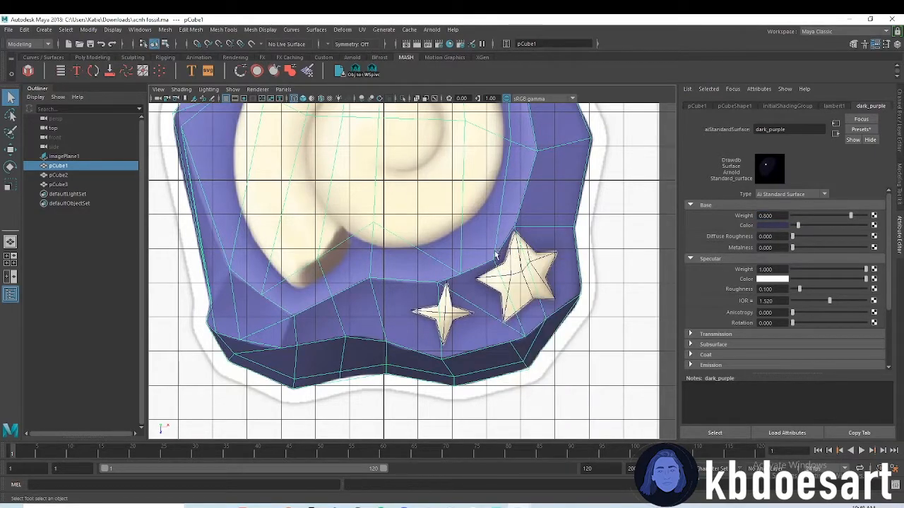
{"action": "left_click", "coordinate": [496, 254]}
{"action": "right_click", "coordinate": [493, 267]}
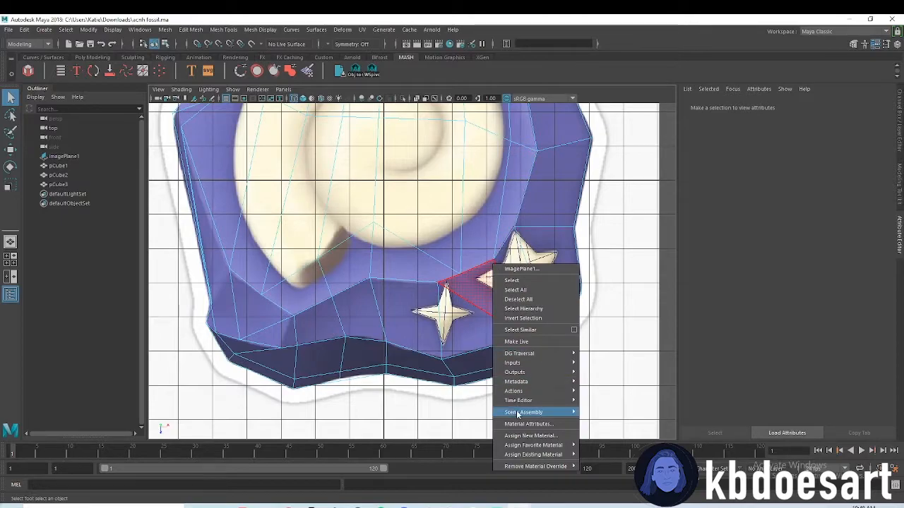
{"action": "left_click", "coordinate": [493, 262]}
{"action": "left_click", "coordinate": [485, 207]}
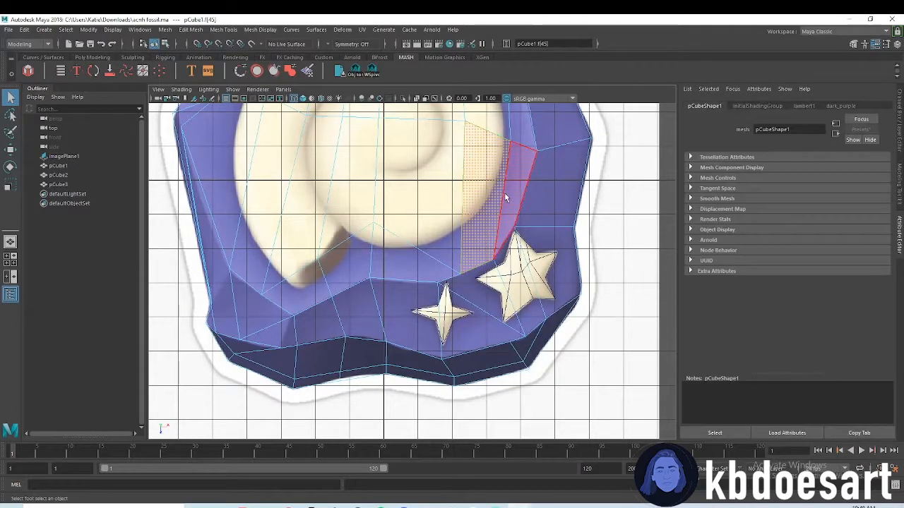
{"action": "scroll", "coordinate": [504, 194], "scroll_direction": "up", "scroll_amount": 3}
{"action": "left_click", "coordinate": [475, 183], "text": "shift"}
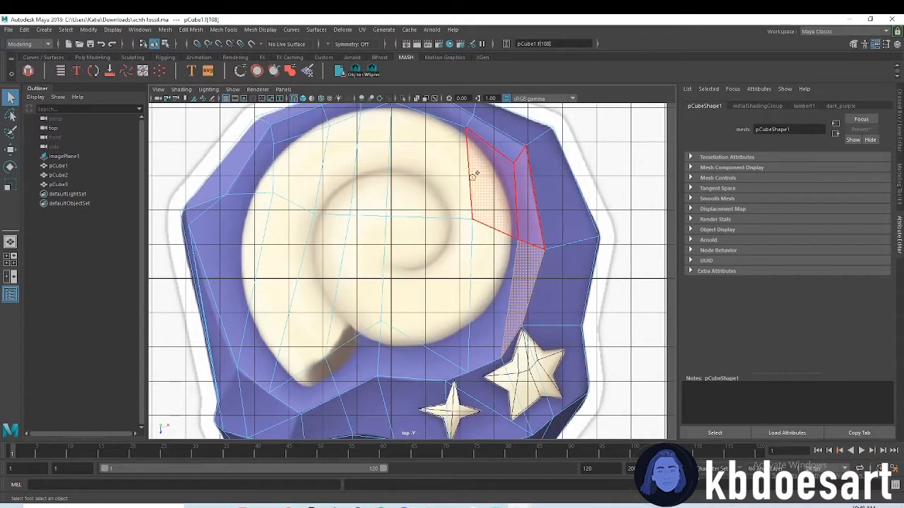
{"action": "mouse_move", "coordinate": [473, 139]}
{"action": "left_mouse_down", "text": "shift"}
{"action": "mouse_move", "coordinate": [397, 138]}
{"action": "mouse_move", "coordinate": [361, 107]}
{"action": "left_mouse_up", "text": "shift"}
{"action": "mouse_move", "coordinate": [300, 135]}
{"action": "left_mouse_down", "text": "shift"}
{"action": "mouse_move", "coordinate": [254, 207]}
{"action": "mouse_move", "coordinate": [348, 330]}
{"action": "left_mouse_up", "text": "shift"}
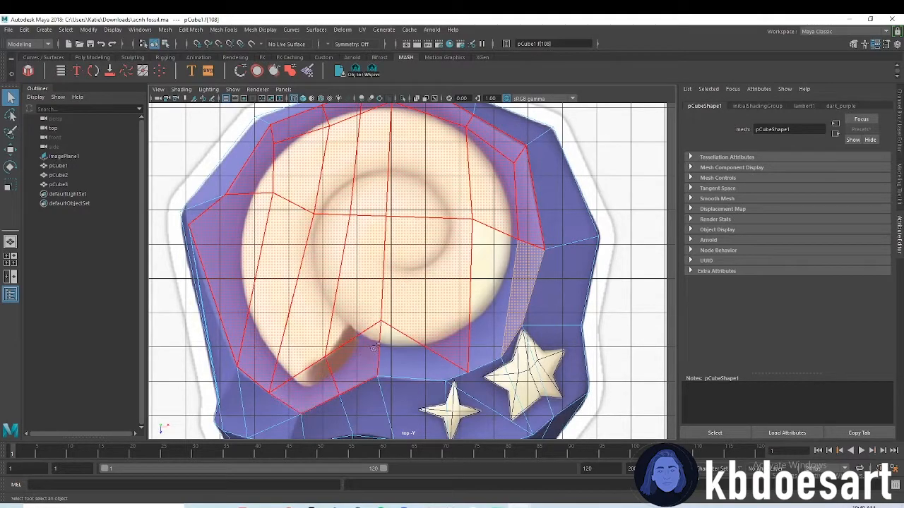
{"action": "left_click_drag", "start_coordinate": [456, 300], "coordinate": [513, 306], "text": "shift"}
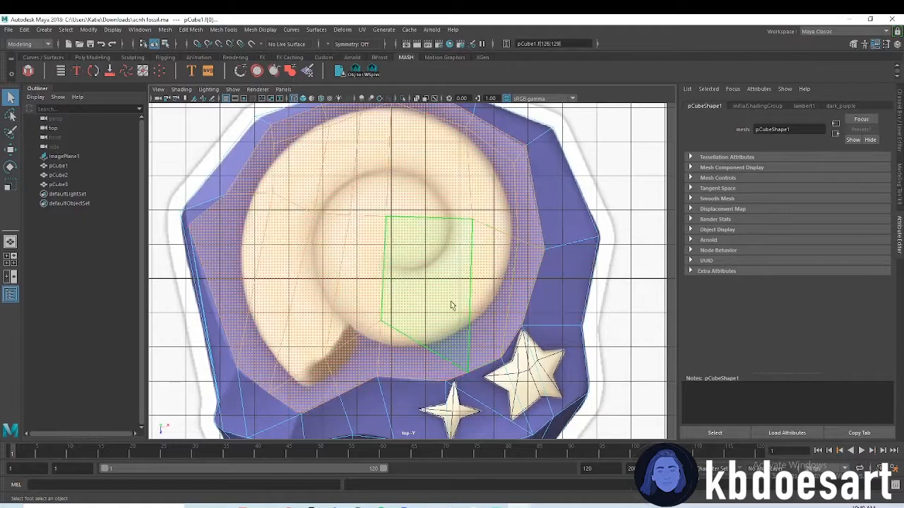
Raise the selected upper faces slightly above the rest of the rock in the perspective view.
{"action": "key", "text": "space"}
{"action": "key", "text": "space"}
{"action": "left_click_drag", "start_coordinate": [472, 221], "coordinate": [504, 256], "text": "alt"}
{"action": "key", "text": "w"}
{"action": "left_click_drag", "start_coordinate": [374, 256], "coordinate": [373, 244]}
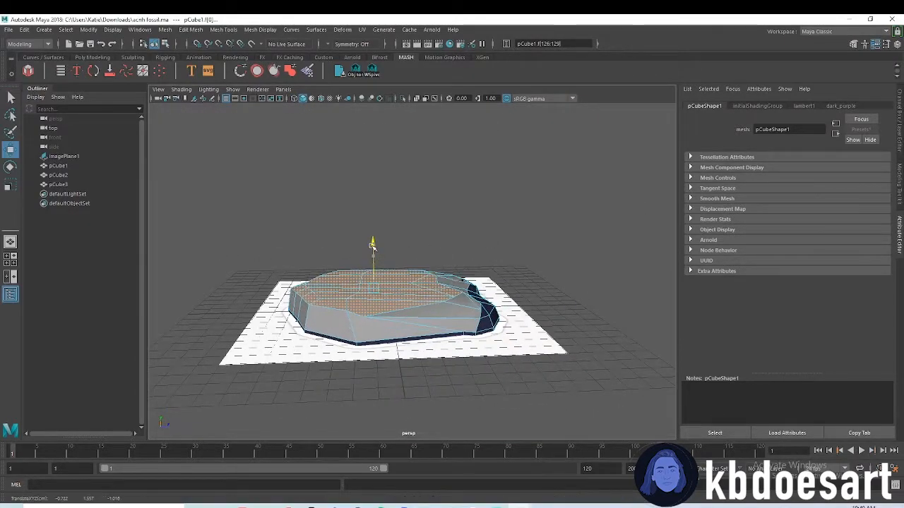
Fine-tune the height of the rock's selected upper faces and check the result in the other views.
{"action": "left_click_drag", "start_coordinate": [440, 273], "coordinate": [340, 258], "text": "alt"}
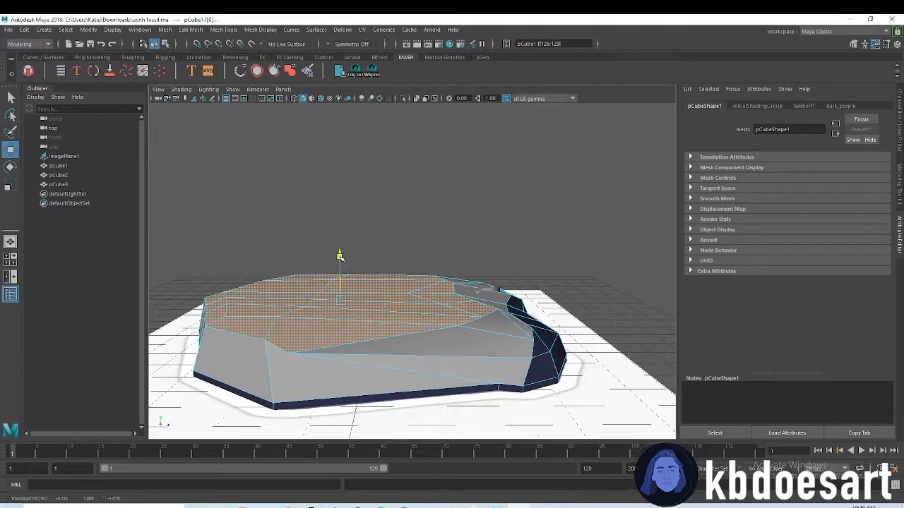
{"action": "mouse_move", "coordinate": [354, 245]}
{"action": "middle_mouse_down"}
{"action": "mouse_move", "coordinate": [359, 167]}
{"action": "mouse_move", "coordinate": [351, 248]}
{"action": "middle_mouse_up"}
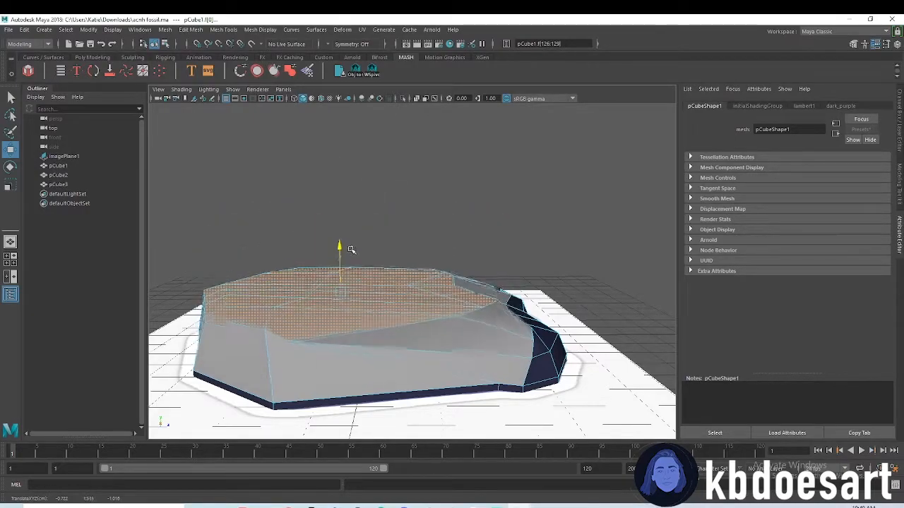
{"action": "left_click_drag", "start_coordinate": [346, 259], "coordinate": [362, 312], "text": "alt"}
{"action": "key", "text": "space"}
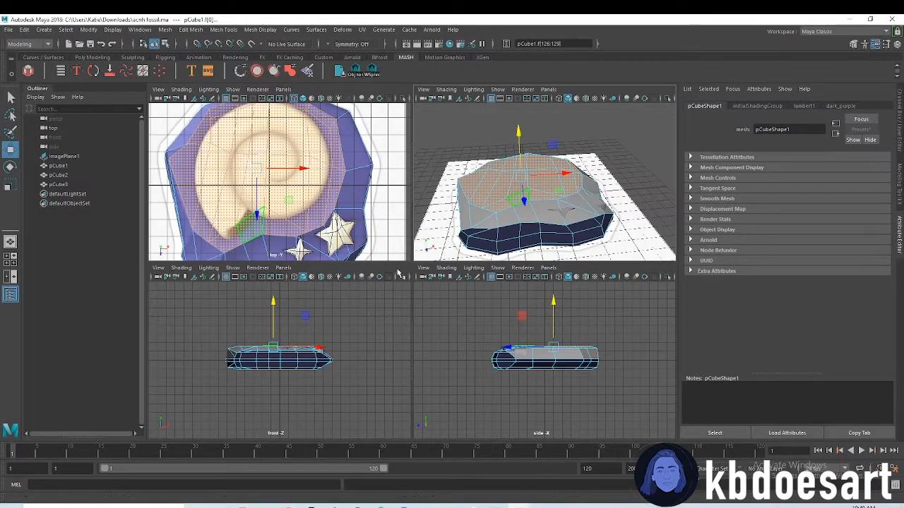
{"action": "key", "text": "space"}
Assign a new aiStandardSurface material to the selected upper faces of the rock.
{"action": "left_click_drag", "start_coordinate": [459, 256], "coordinate": [387, 371], "text": "alt"}
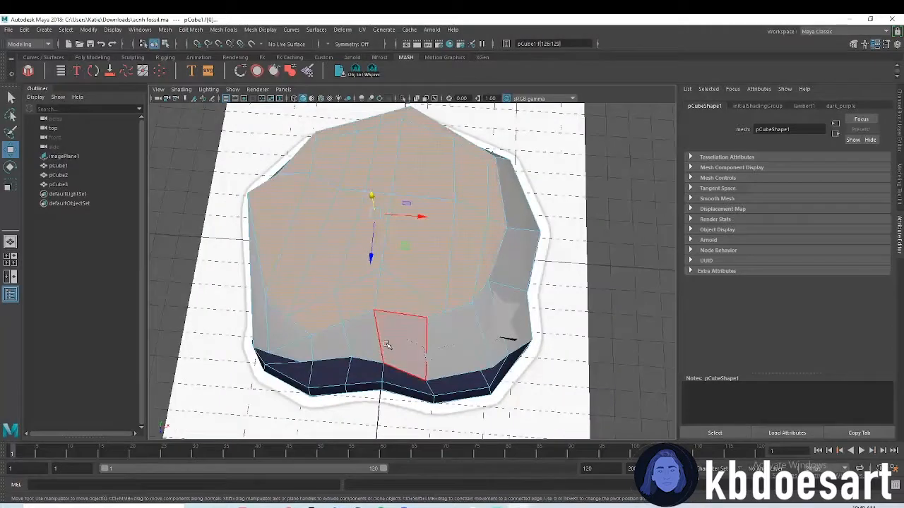
{"action": "right_click", "coordinate": [456, 242]}
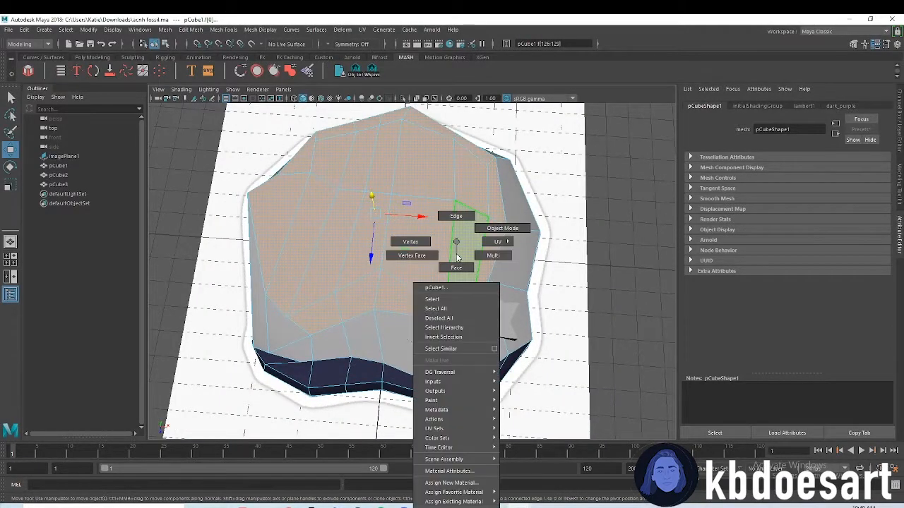
{"action": "left_click", "coordinate": [450, 483]}
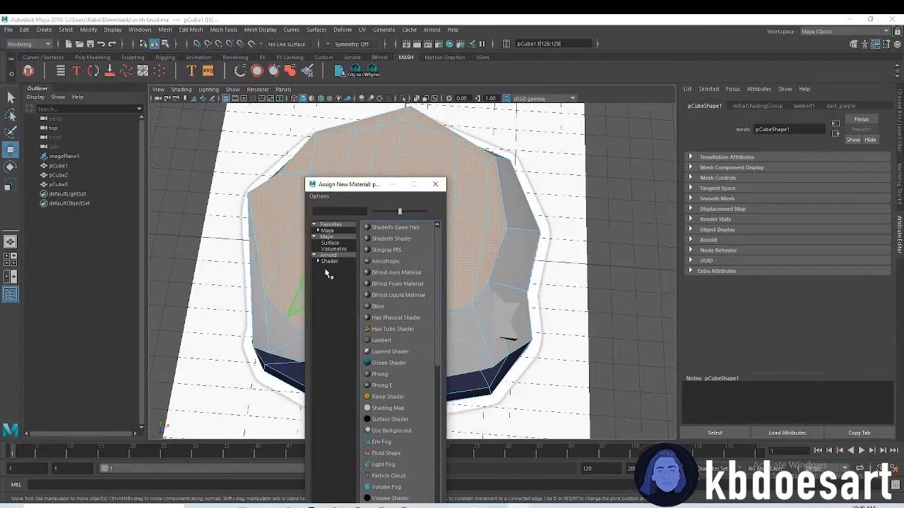
{"action": "left_click", "coordinate": [396, 296]}
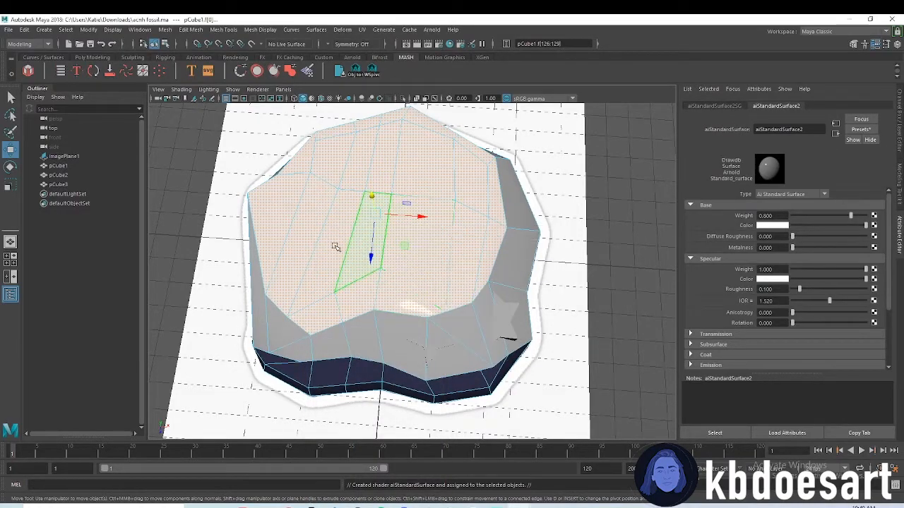
Return to whole-object selection on the rock and rename its newest material light_purple.
{"action": "key", "text": "space"}
{"action": "key", "text": "space"}
{"action": "scroll", "coordinate": [520, 141], "scroll_direction": "down", "scroll_amount": 3}
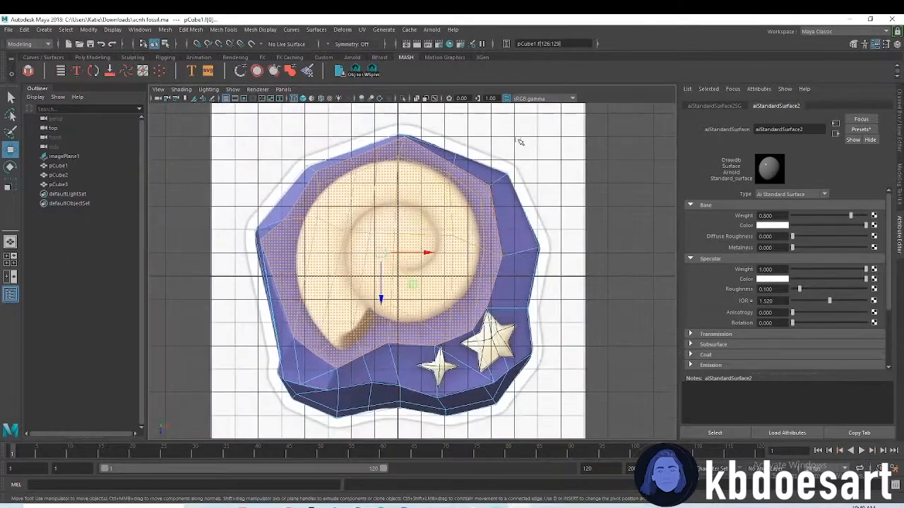
{"action": "right_click_drag", "start_coordinate": [502, 212], "coordinate": [534, 184]}
{"action": "left_click", "coordinate": [496, 218]}
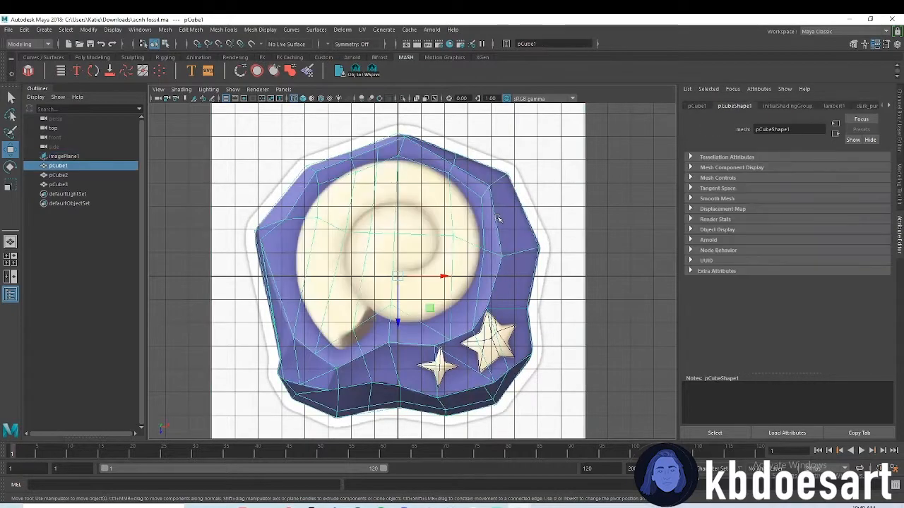
{"action": "left_click", "coordinate": [889, 106]}
{"action": "left_click", "coordinate": [869, 106]}
{"action": "left_click", "coordinate": [889, 106]}
{"action": "left_click", "coordinate": [866, 105]}
{"action": "double_click", "coordinate": [779, 129]}
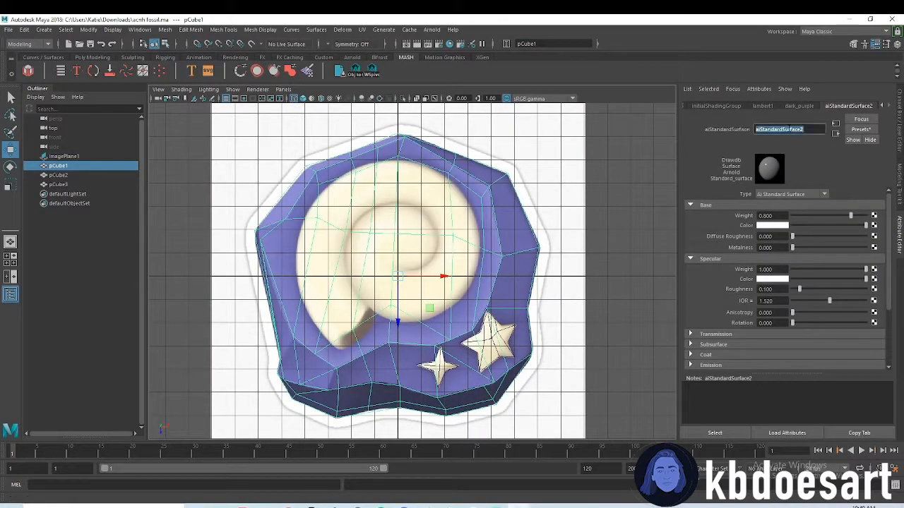
{"action": "type", "text": "light_purple"}
{"action": "key", "text": "Return"}
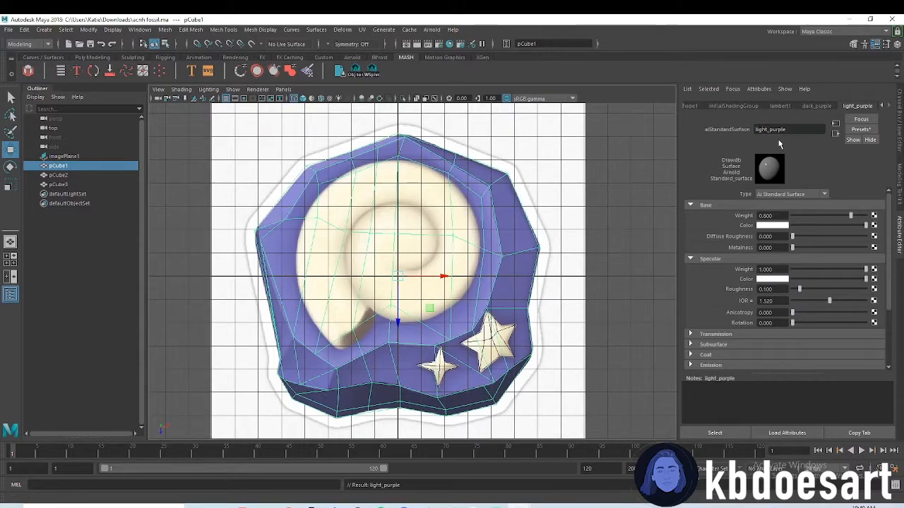
Set light_purple's base color by sampling the lighter purple area beside the shell in the reference.
{"action": "left_click", "coordinate": [773, 225]}
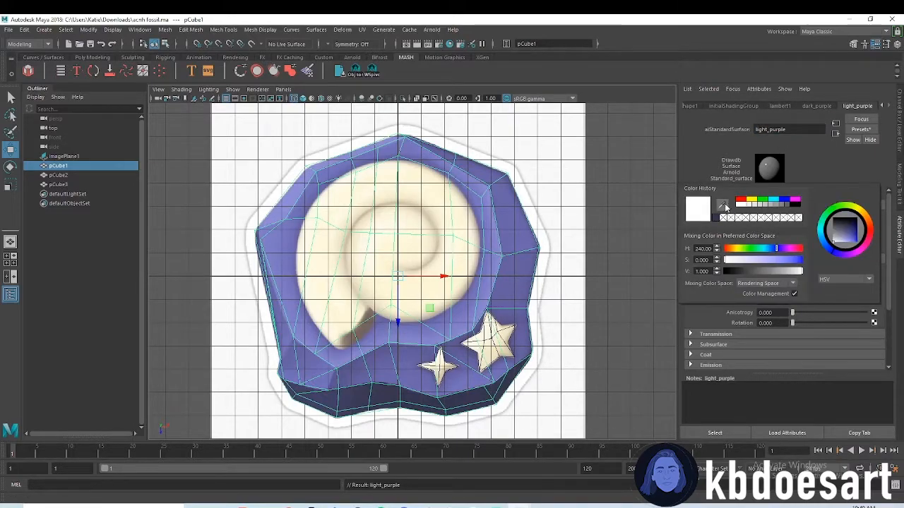
{"action": "left_click", "coordinate": [725, 206]}
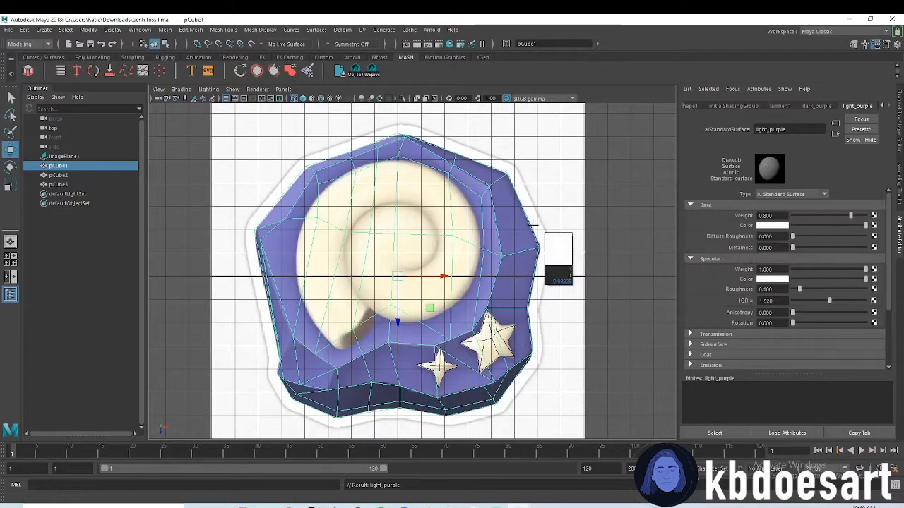
{"action": "left_click", "coordinate": [486, 202]}
Select the ring of sloped rock faces around the raised top, including the area beneath the stars.
{"action": "right_click", "coordinate": [504, 242]}
{"action": "right_click", "coordinate": [500, 239]}
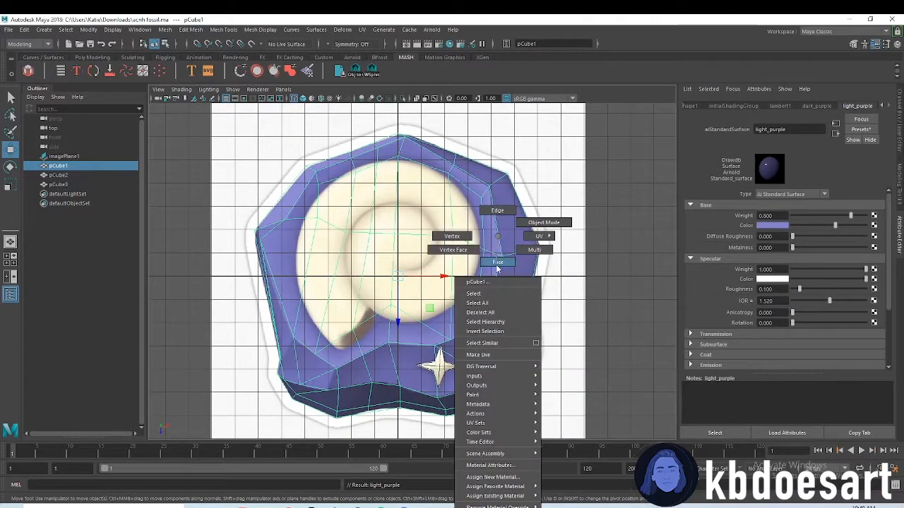
{"action": "left_click", "coordinate": [497, 267]}
{"action": "left_click", "coordinate": [484, 177]}
{"action": "left_click", "coordinate": [449, 157], "text": "shift"}
{"action": "left_click", "coordinate": [515, 220], "text": "shift"}
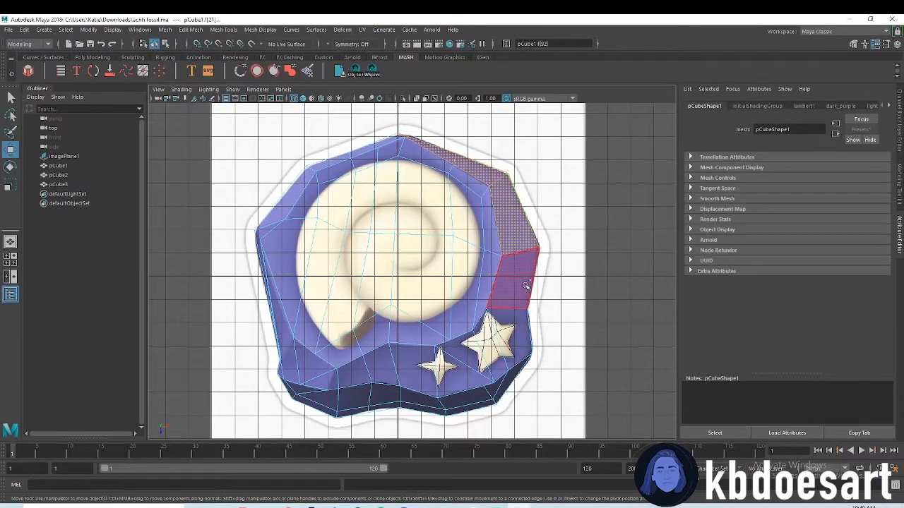
{"action": "left_click", "coordinate": [526, 283], "text": "shift"}
{"action": "left_click", "coordinate": [512, 335], "text": "shift"}
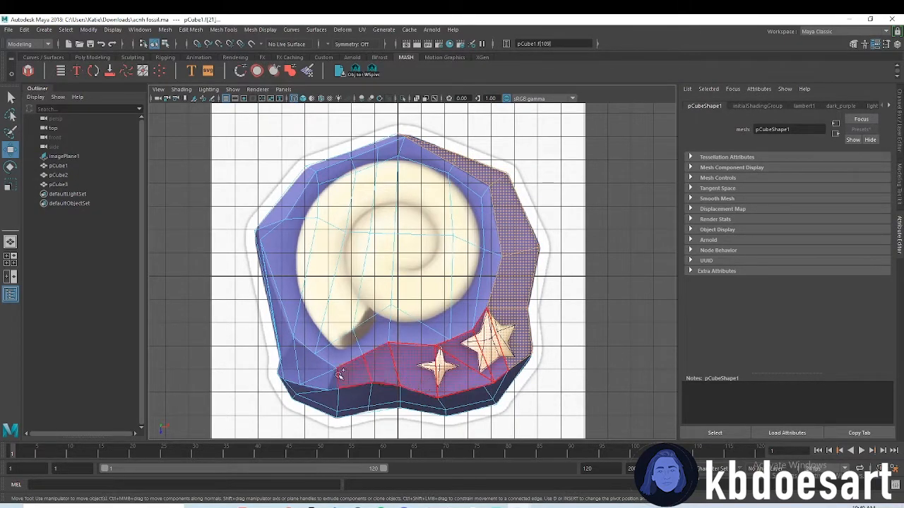
{"action": "left_click_drag", "start_coordinate": [302, 364], "coordinate": [281, 328], "text": "shift"}
{"action": "mouse_move", "coordinate": [270, 222]}
{"action": "left_mouse_down", "text": "shift"}
{"action": "mouse_move", "coordinate": [264, 228]}
{"action": "mouse_move", "coordinate": [269, 220]}
{"action": "left_mouse_up", "text": "shift"}
{"action": "left_click", "coordinate": [327, 162], "text": "shift"}
{"action": "left_click", "coordinate": [363, 148], "text": "shift"}
{"action": "left_click", "coordinate": [388, 140], "text": "shift"}
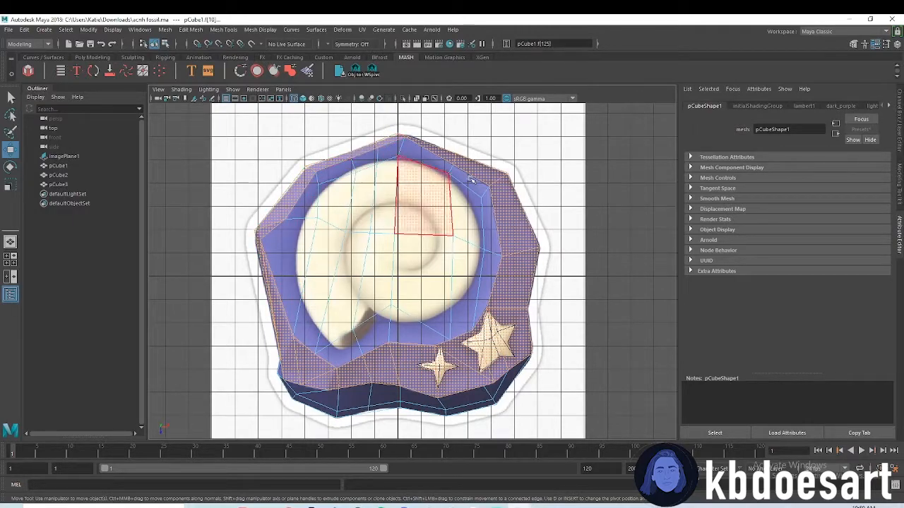
Assign a new aiStandardSurface material to the selected ring of faces and name it medium_purple.
{"action": "right_click_drag", "start_coordinate": [493, 207], "coordinate": [487, 436]}
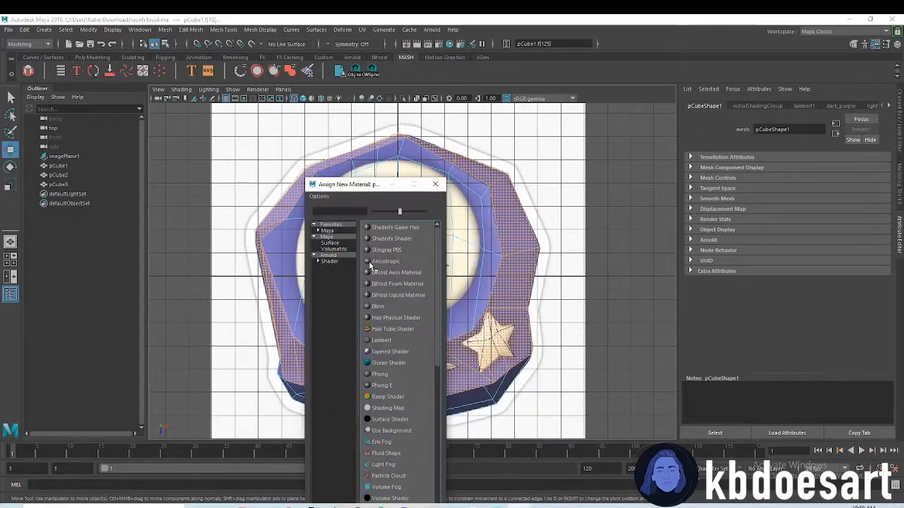
{"action": "left_click", "coordinate": [389, 295]}
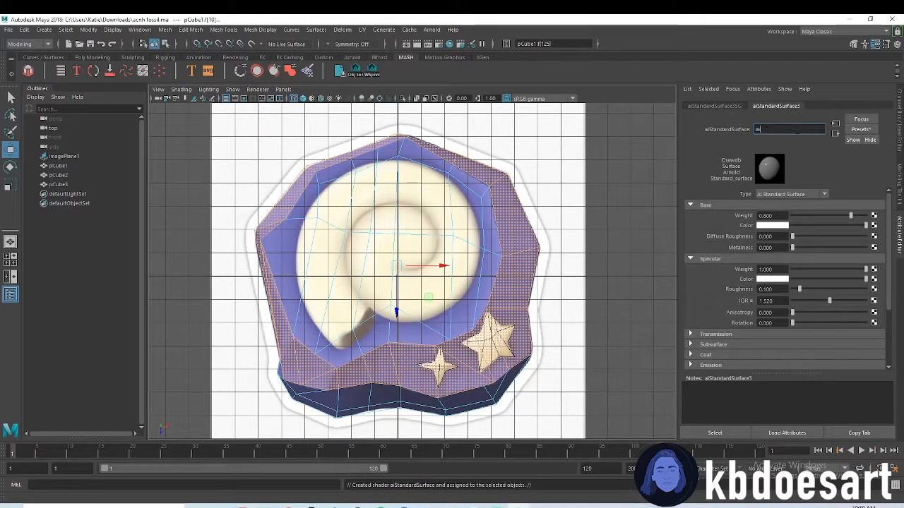
{"action": "type", "text": "medium purple"}
{"action": "key", "text": "Return"}
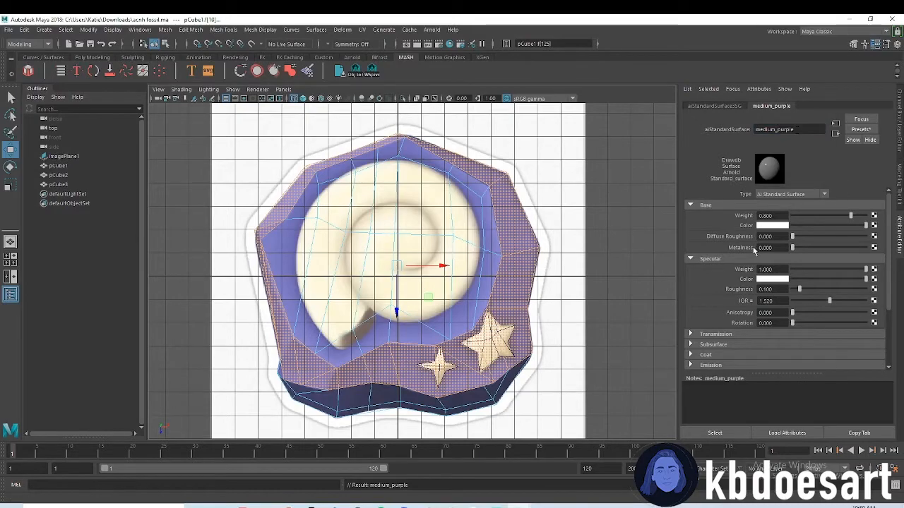
Set medium_purple's base color by sampling the reference's mid-tone purple along the rock's outer slope.
{"action": "left_click", "coordinate": [516, 214]}
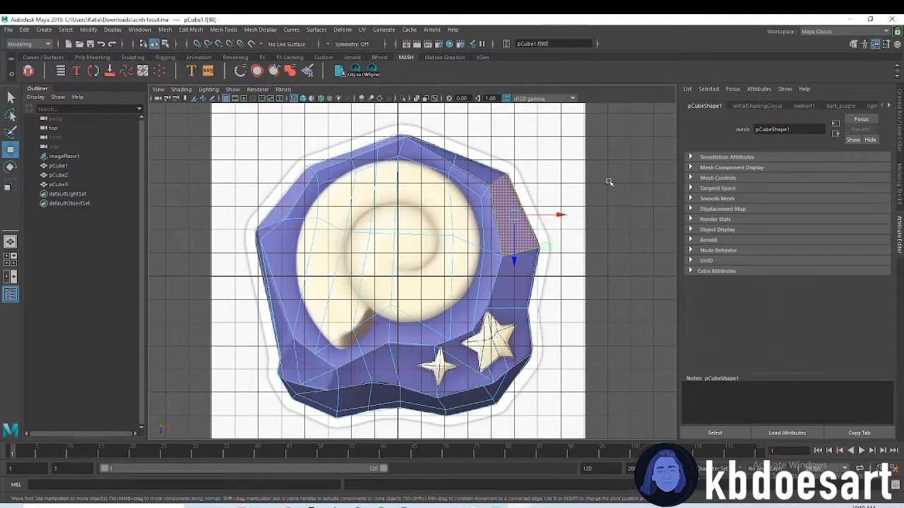
{"action": "left_click", "coordinate": [887, 106]}
{"action": "left_click", "coordinate": [870, 106]}
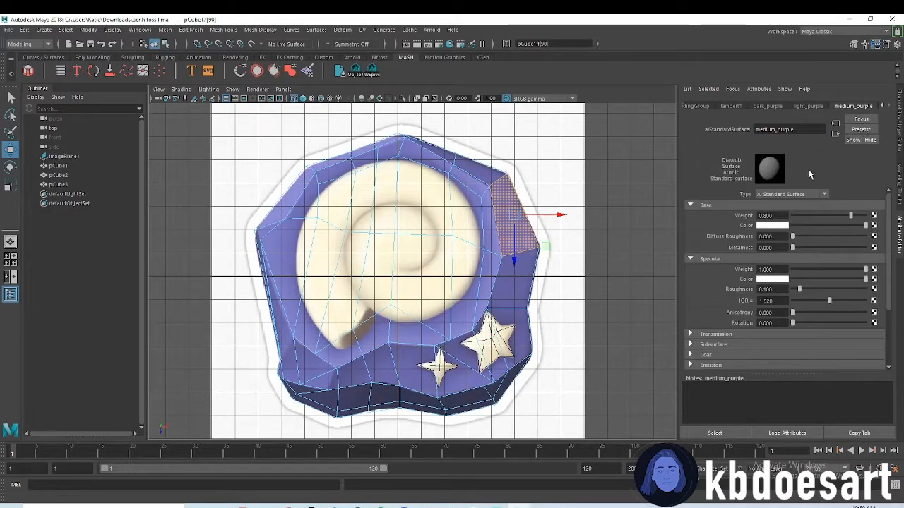
{"action": "left_click", "coordinate": [785, 227]}
{"action": "middle_click_drag", "start_coordinate": [772, 225], "coordinate": [514, 297]}
{"action": "left_click", "coordinate": [518, 287]}
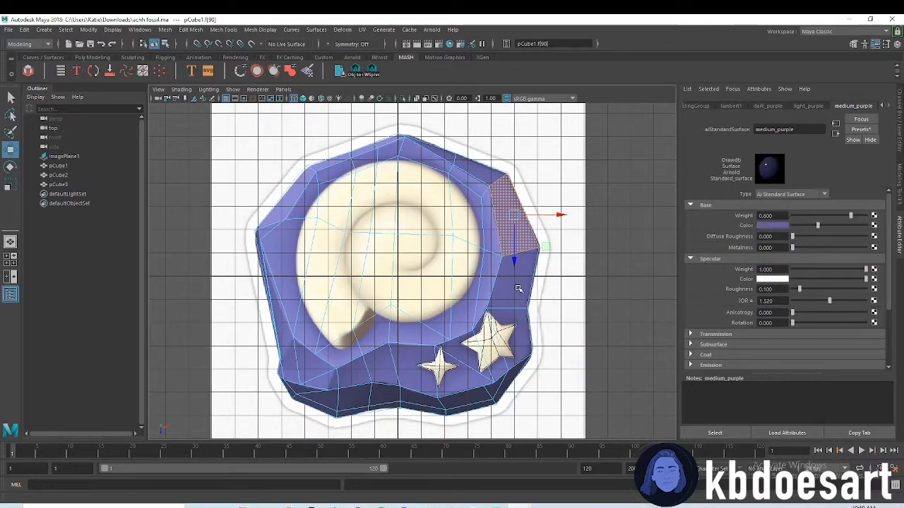
{"action": "left_click", "coordinate": [608, 274]}
Select both stars in the perspective view and assign them a new aiStandardSurface material.
{"action": "right_click", "coordinate": [520, 235]}
{"action": "right_click_drag", "start_coordinate": [495, 331], "coordinate": [549, 230]}
{"action": "key", "text": "space"}
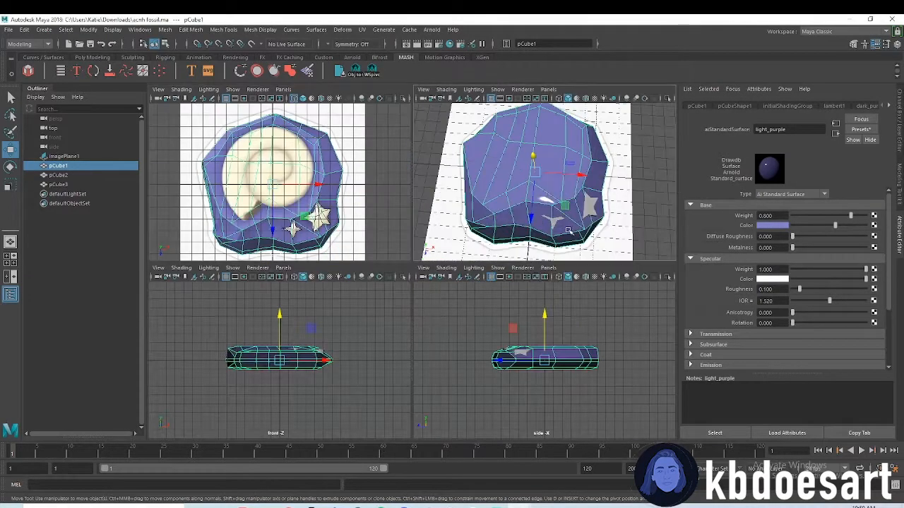
{"action": "key", "text": "space"}
{"action": "left_click", "coordinate": [507, 321]}
{"action": "left_click", "coordinate": [433, 352], "text": "shift"}
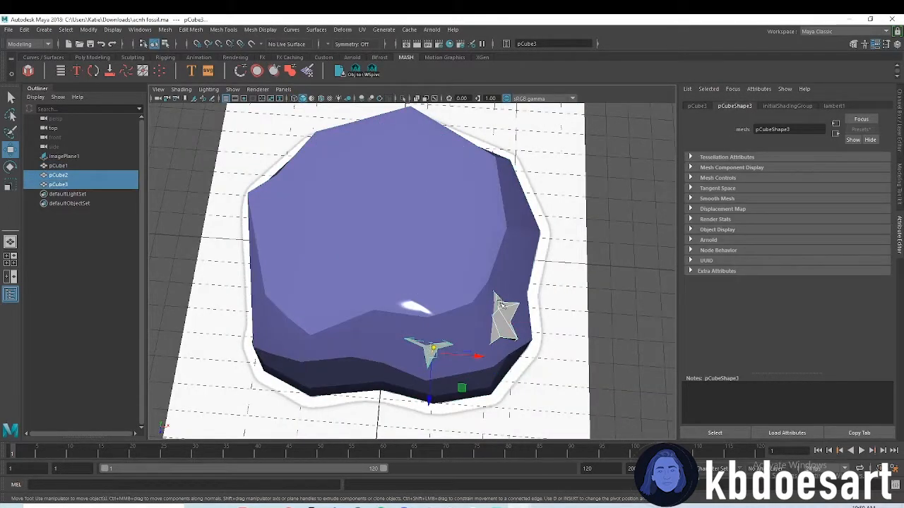
{"action": "right_click_drag", "start_coordinate": [503, 310], "coordinate": [498, 484]}
{"action": "left_click", "coordinate": [330, 262]}
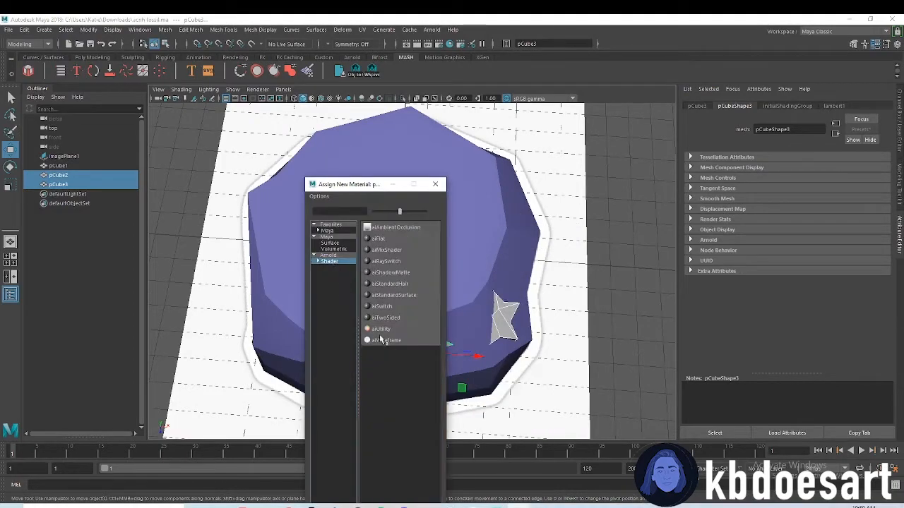
{"action": "left_click", "coordinate": [394, 295]}
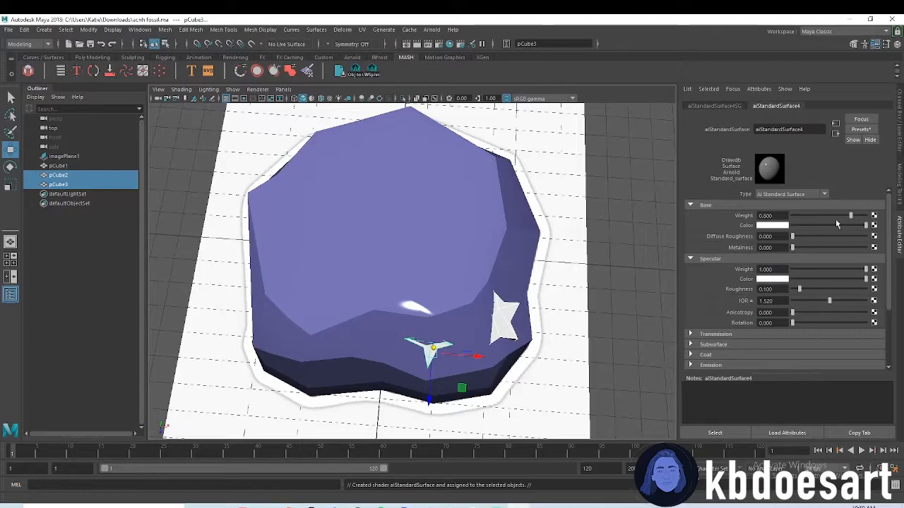
Tilt the larger star and raise the small star so both stand out of the rock's surface.
{"action": "left_click_drag", "start_coordinate": [538, 360], "coordinate": [481, 342], "text": "alt"}
{"action": "left_click", "coordinate": [493, 321]}
{"action": "key", "text": "e"}
{"action": "left_click_drag", "start_coordinate": [496, 289], "coordinate": [502, 296]}
{"action": "left_click_drag", "start_coordinate": [490, 351], "coordinate": [497, 328], "text": "alt"}
{"action": "left_click", "coordinate": [396, 290]}
{"action": "left_click_drag", "start_coordinate": [396, 290], "coordinate": [405, 321], "text": "alt"}
{"action": "key", "text": "w"}
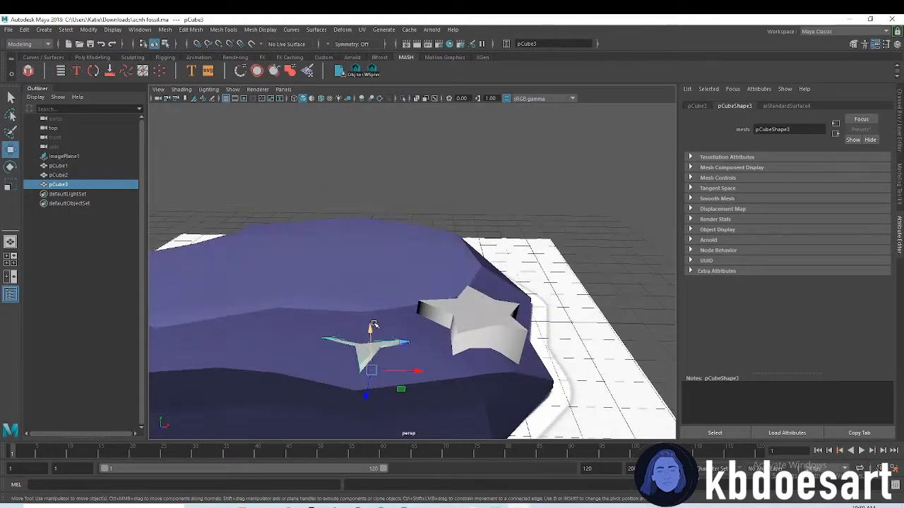
{"action": "left_click_drag", "start_coordinate": [376, 318], "coordinate": [496, 225], "text": "alt"}
Select a face on the rock's front side and assign it the existing medium_purple material.
{"action": "left_click", "coordinate": [340, 351]}
{"action": "left_click_drag", "start_coordinate": [340, 358], "coordinate": [359, 293], "text": "alt"}
{"action": "right_click_drag", "start_coordinate": [373, 242], "coordinate": [368, 268]}
{"action": "left_click", "coordinate": [385, 299]}
{"action": "right_click_drag", "start_coordinate": [395, 295], "coordinate": [459, 492]}
Draw a freehand spiral with the Pencil Curve tool in the top view, following the middle of the shell's coil.
{"action": "left_click_drag", "start_coordinate": [593, 333], "coordinate": [487, 405], "text": "alt"}
{"action": "middle_click_drag", "start_coordinate": [411, 255], "coordinate": [431, 331], "text": "alt"}
{"action": "left_click_drag", "start_coordinate": [432, 331], "coordinate": [420, 296], "text": "alt"}
{"action": "key", "text": "space"}
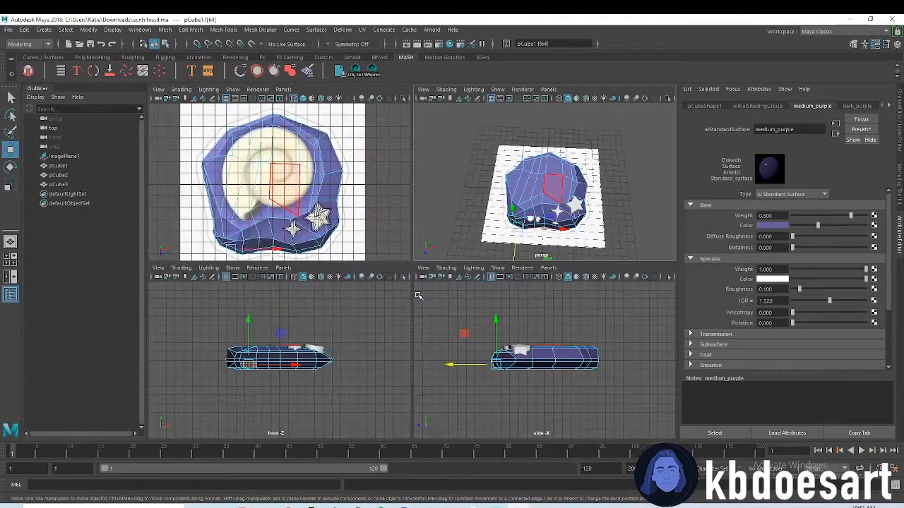
{"action": "key", "text": "space"}
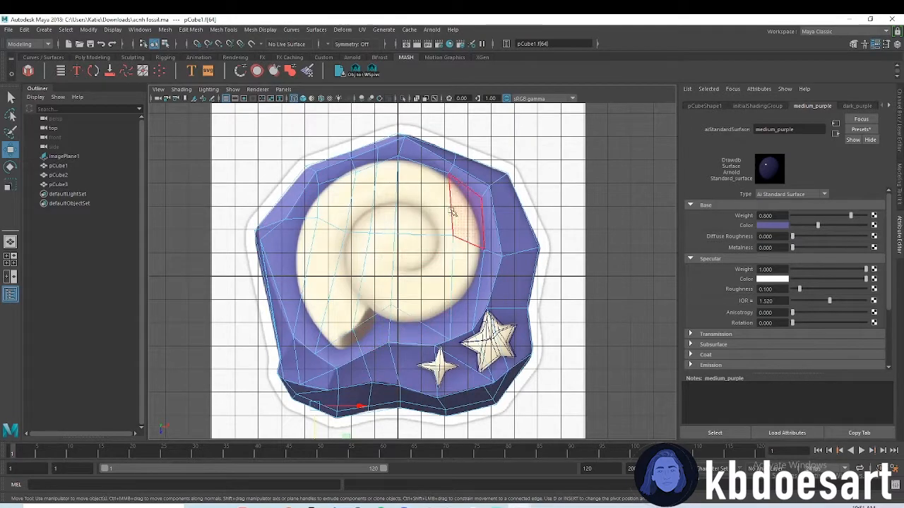
{"action": "left_click", "coordinate": [515, 192]}
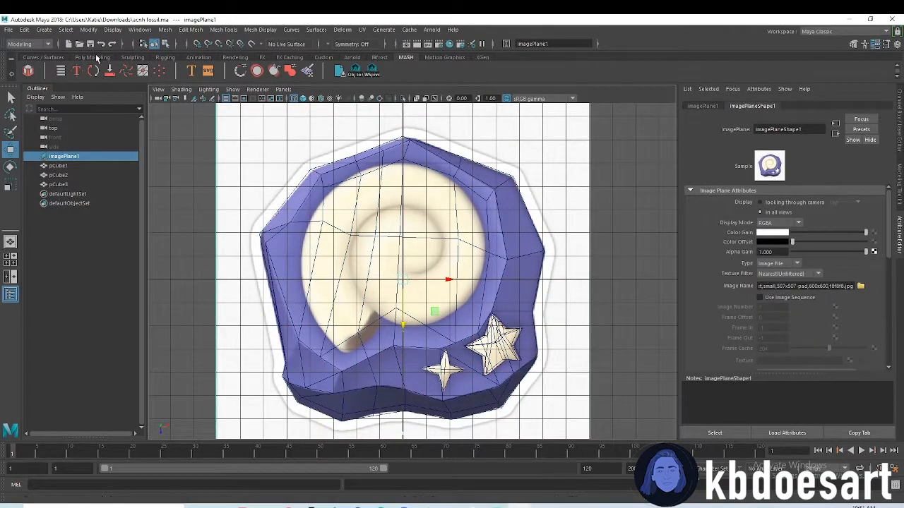
{"action": "left_click", "coordinate": [44, 57]}
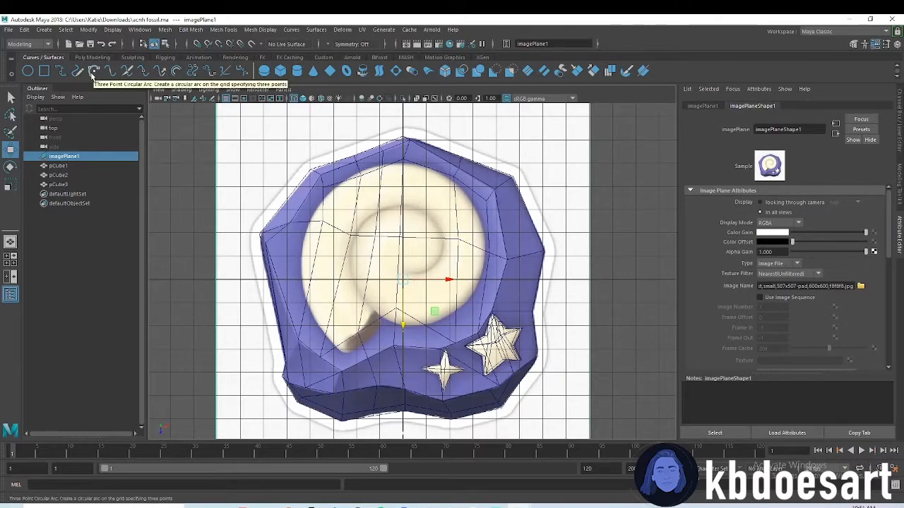
{"action": "left_click", "coordinate": [78, 72]}
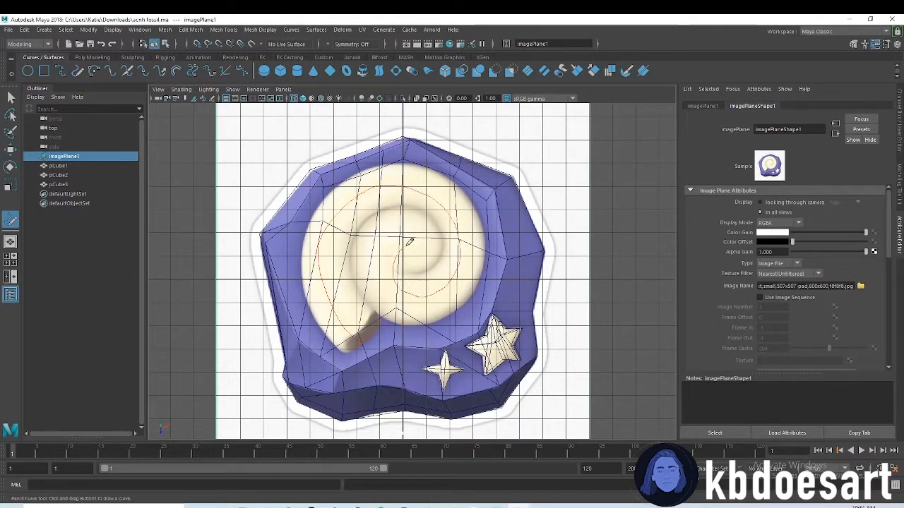
{"action": "left_click_drag", "start_coordinate": [431, 241], "coordinate": [433, 243]}
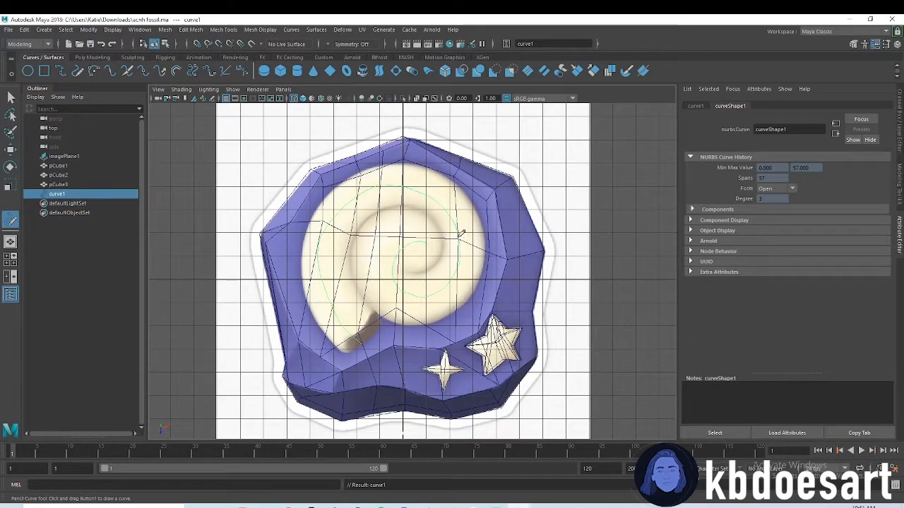
Smooth the spiral curve and switch it to control vertex editing.
{"action": "left_click", "coordinate": [295, 31]}
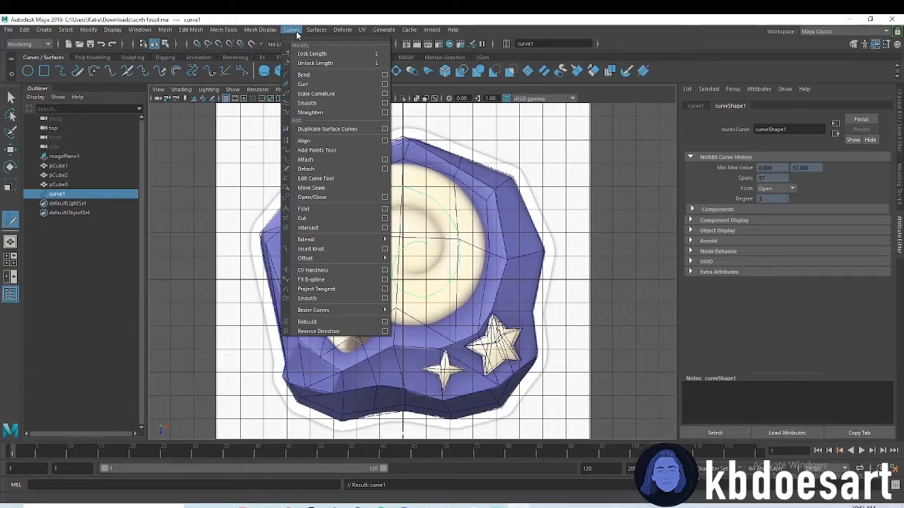
{"action": "left_click", "coordinate": [311, 104]}
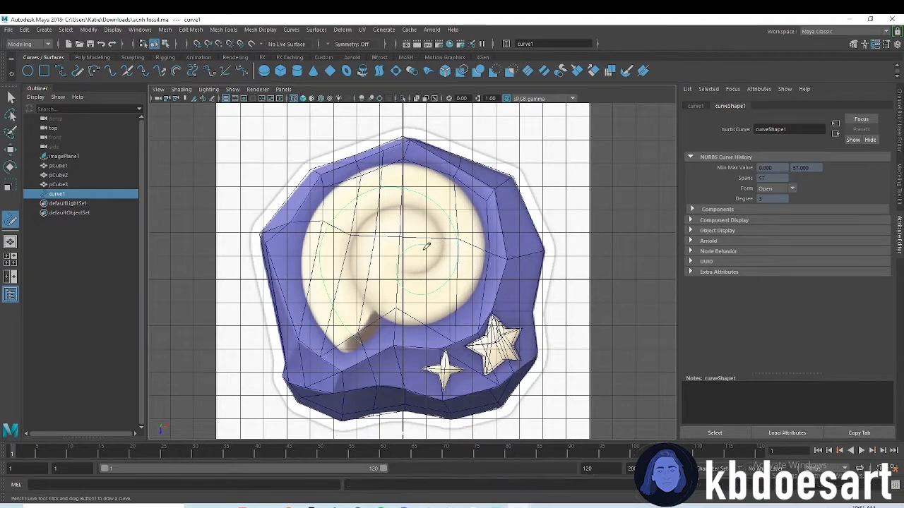
{"action": "key", "text": "q"}
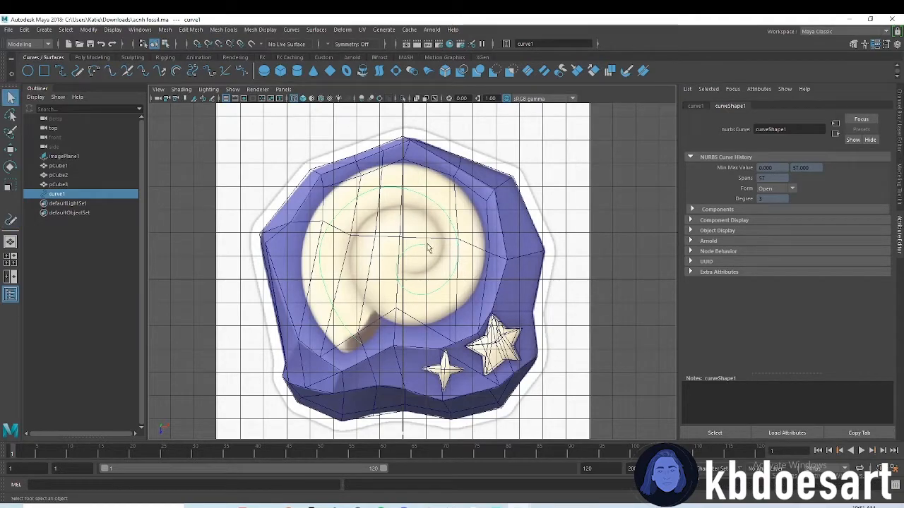
{"action": "right_click", "coordinate": [427, 249]}
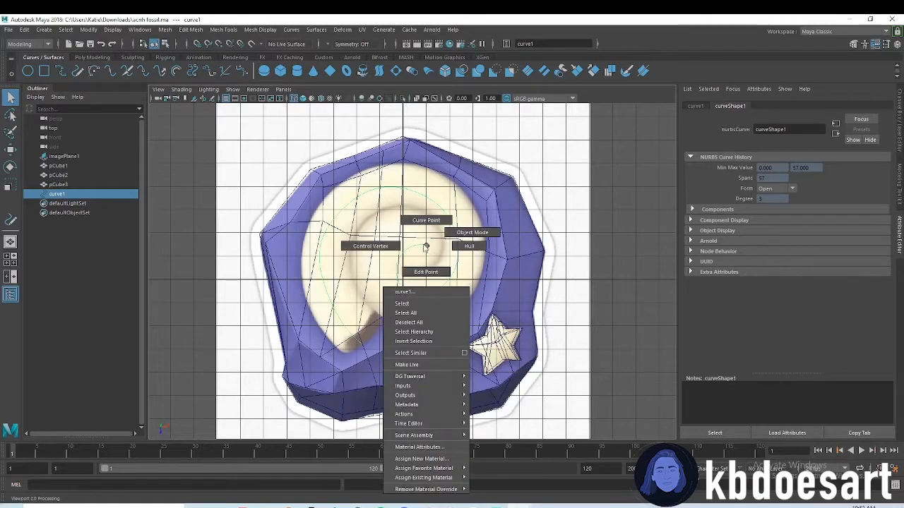
{"action": "left_click", "coordinate": [390, 246]}
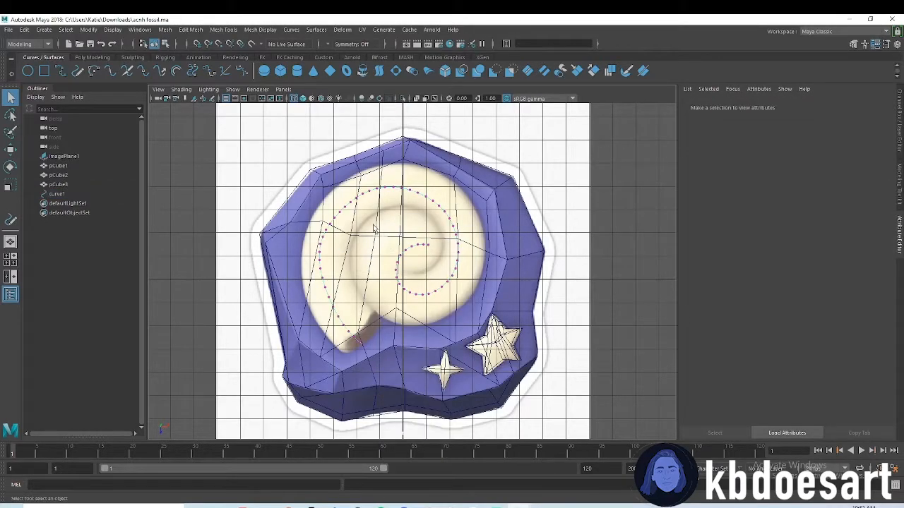
Shift the spiral's innermost control vertices left and the adjoining group down to open up the coil's inner turn.
{"action": "left_click_drag", "start_coordinate": [436, 279], "coordinate": [438, 257]}
{"action": "key", "text": "w"}
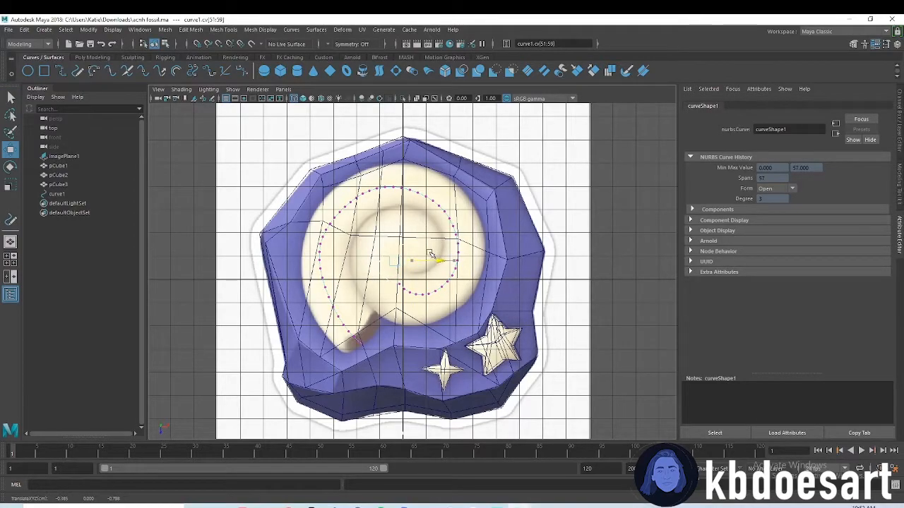
{"action": "left_click_drag", "start_coordinate": [393, 281], "coordinate": [392, 280]}
{"action": "mouse_move", "coordinate": [421, 315]}
{"action": "left_mouse_down"}
{"action": "mouse_move", "coordinate": [422, 325]}
{"action": "mouse_move", "coordinate": [435, 302]}
{"action": "mouse_move", "coordinate": [423, 305]}
{"action": "left_mouse_up"}
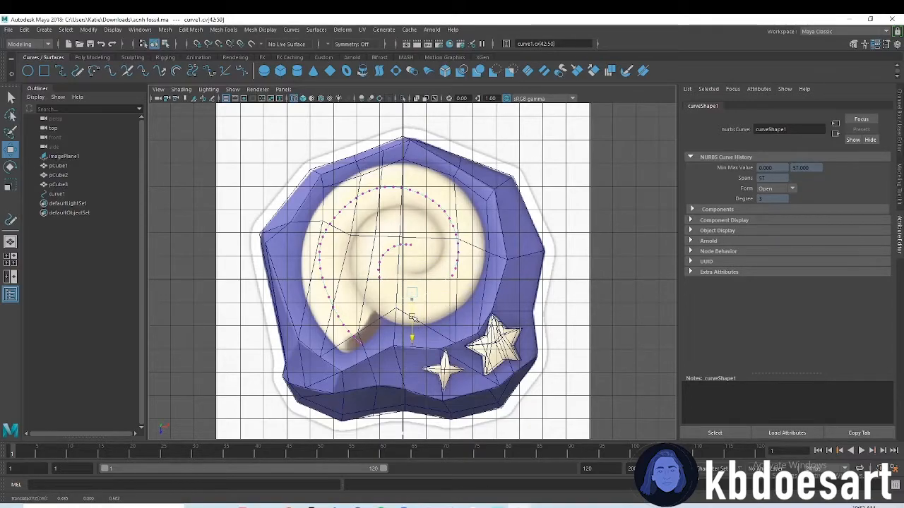
Return the spiral curve to object mode and smooth it again to even out the moved sections.
{"action": "right_click_drag", "start_coordinate": [438, 278], "coordinate": [666, 277], "text": "alt"}
{"action": "right_click_drag", "start_coordinate": [468, 162], "coordinate": [366, 89]}
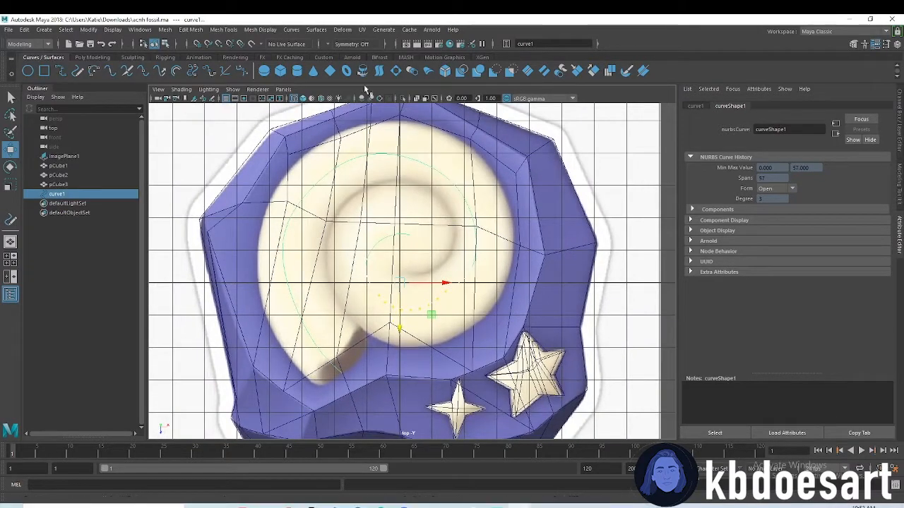
{"action": "left_click", "coordinate": [288, 29]}
{"action": "left_click", "coordinate": [318, 106]}
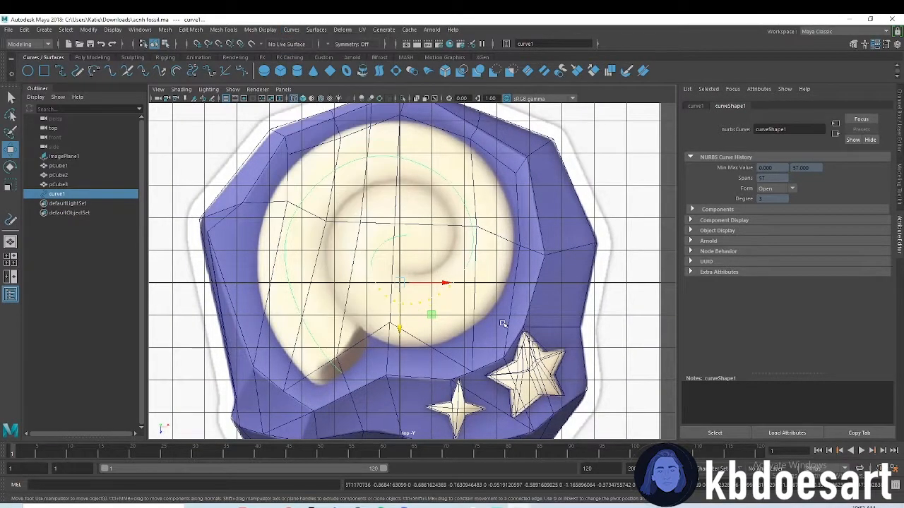
{"action": "scroll", "coordinate": [472, 230], "scroll_direction": "down", "scroll_amount": 2}
{"action": "left_click", "coordinate": [479, 258]}
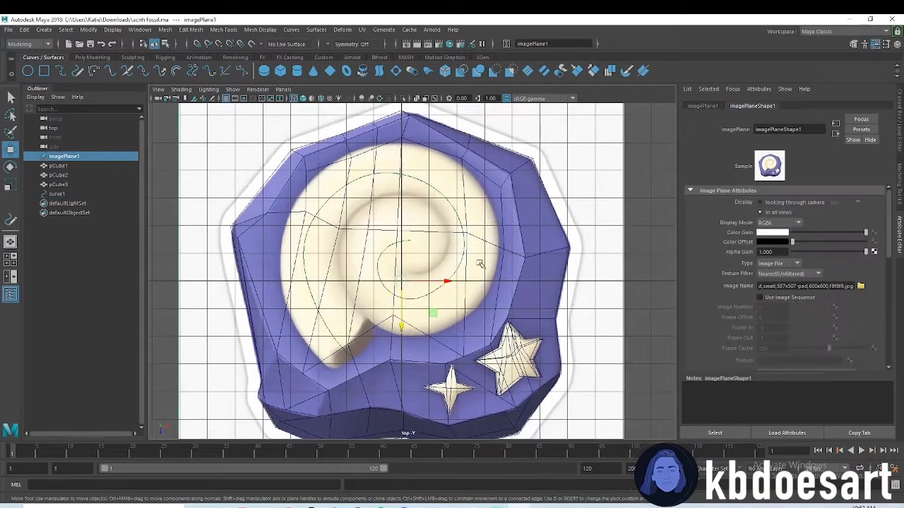
Select curve1 and raise it in the perspective view until it floats just above the rock's top surface.
{"action": "scroll", "coordinate": [498, 287], "scroll_direction": "down", "scroll_amount": 2}
{"action": "left_click_drag", "start_coordinate": [497, 286], "coordinate": [455, 216], "text": "alt"}
{"action": "key", "text": "space"}
{"action": "key", "text": "space"}
{"action": "left_click_drag", "start_coordinate": [487, 260], "coordinate": [497, 216], "text": "alt"}
{"action": "left_click_drag", "start_coordinate": [416, 255], "coordinate": [417, 223]}
{"action": "key", "text": "ctrl+z"}
{"action": "left_click", "coordinate": [86, 201]}
{"action": "left_click", "coordinate": [90, 196]}
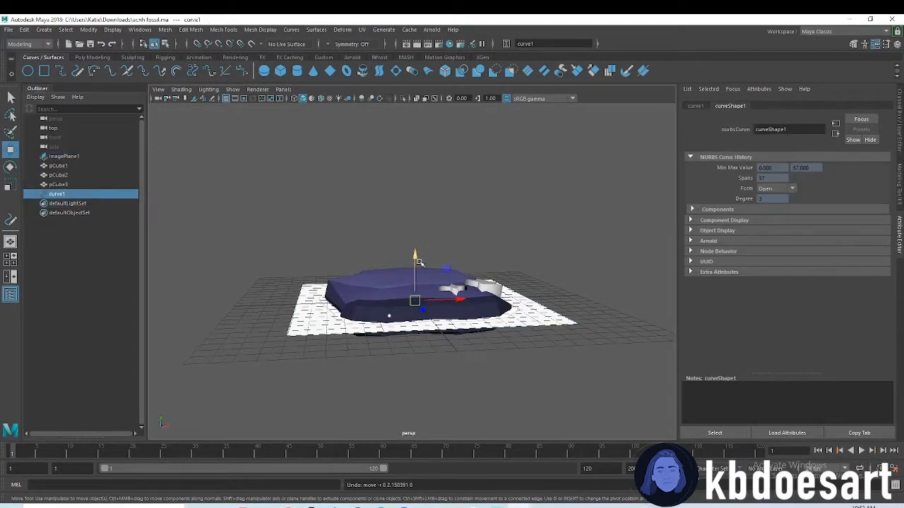
{"action": "left_click_drag", "start_coordinate": [418, 261], "coordinate": [267, 271], "text": "alt"}
{"action": "right_click_drag", "start_coordinate": [267, 270], "coordinate": [578, 234], "text": "alt"}
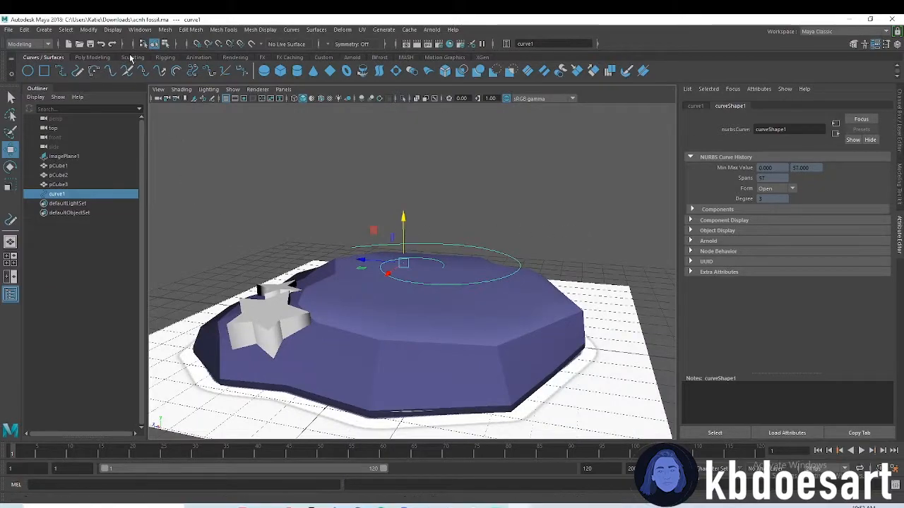
Create a polygon cylinder, raise it to about 3.23 in Y, and set its X rotation to 90.
{"action": "left_click", "coordinate": [92, 57]}
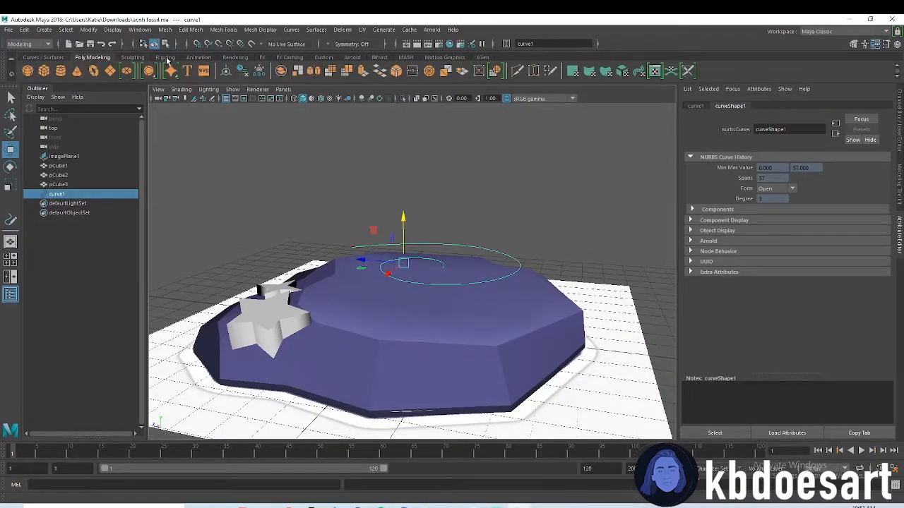
{"action": "left_click", "coordinate": [60, 71]}
{"action": "left_click_drag", "start_coordinate": [332, 254], "coordinate": [410, 189], "text": "alt"}
{"action": "left_click_drag", "start_coordinate": [416, 233], "coordinate": [459, 254], "text": "alt"}
{"action": "left_click", "coordinate": [699, 105]}
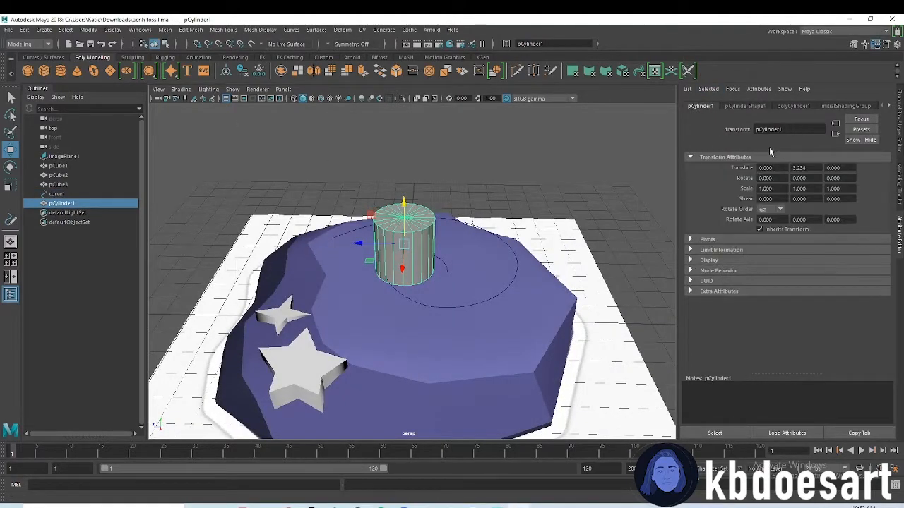
{"action": "type", "text": "90"}
{"action": "key", "text": "Return"}
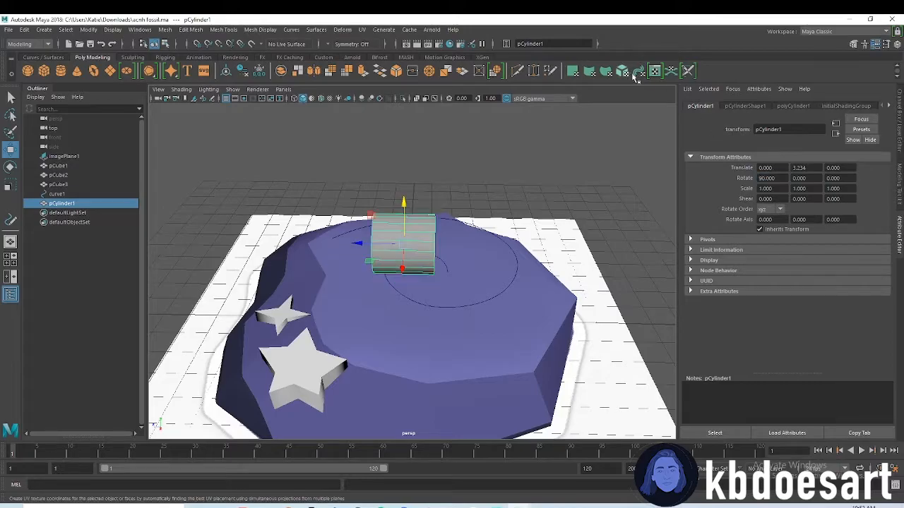
Rotate the cylinder about 48.6 degrees in Y and move it near the spiral's outer end, at about Y 1.55, Z 3.73.
{"action": "scroll", "coordinate": [363, 264], "scroll_direction": "up", "scroll_amount": 3}
{"action": "left_click_drag", "start_coordinate": [363, 264], "coordinate": [438, 283], "text": "alt"}
{"action": "right_click_drag", "start_coordinate": [438, 282], "coordinate": [381, 283], "text": "alt"}
{"action": "left_click_drag", "start_coordinate": [381, 282], "coordinate": [484, 278], "text": "alt"}
{"action": "key", "text": "e"}
{"action": "key", "text": "w"}
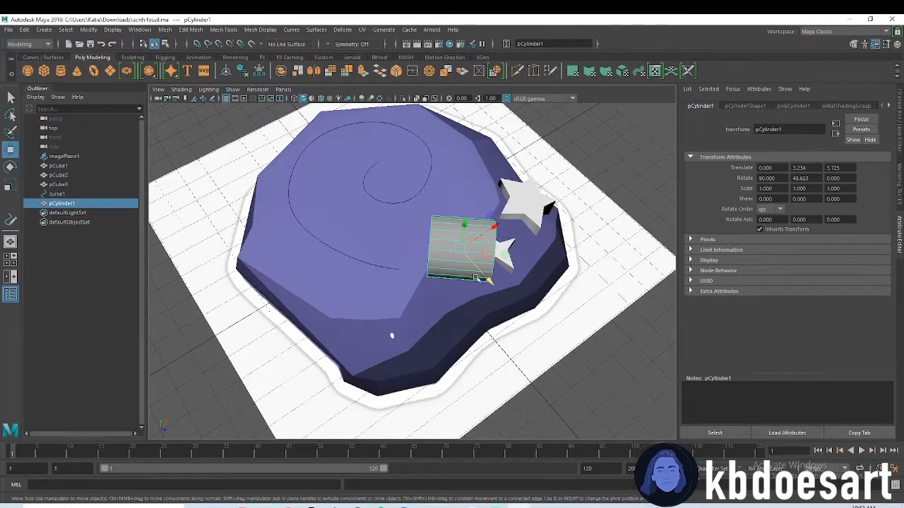
{"action": "left_click_drag", "start_coordinate": [464, 232], "coordinate": [462, 260]}
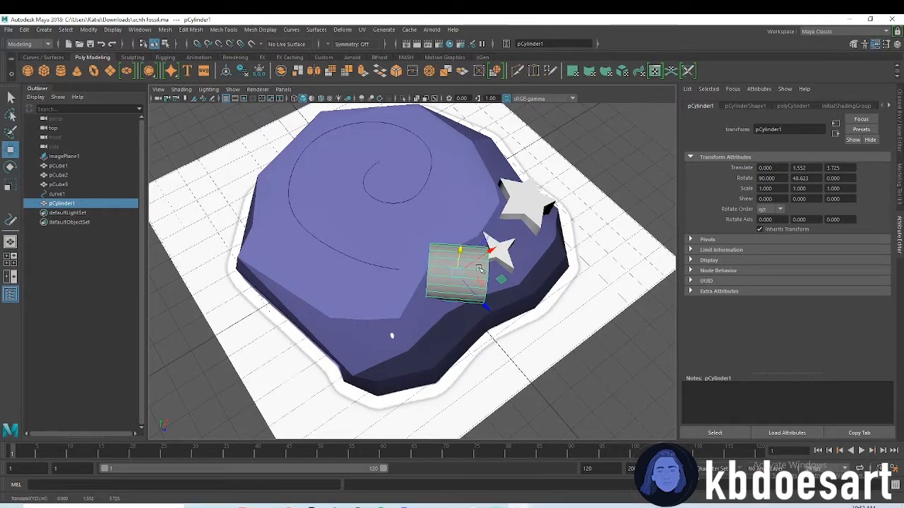
Raise the cylinder to about 2.17 in Y and shift it to about -0.60 in X, aligning its cap with the curve's outer end.
{"action": "scroll", "coordinate": [409, 319], "scroll_direction": "up", "scroll_amount": 5}
{"action": "left_click_drag", "start_coordinate": [405, 325], "coordinate": [540, 282], "text": "alt"}
{"action": "left_click_drag", "start_coordinate": [427, 176], "coordinate": [427, 139]}
{"action": "left_click_drag", "start_coordinate": [399, 174], "coordinate": [416, 240]}
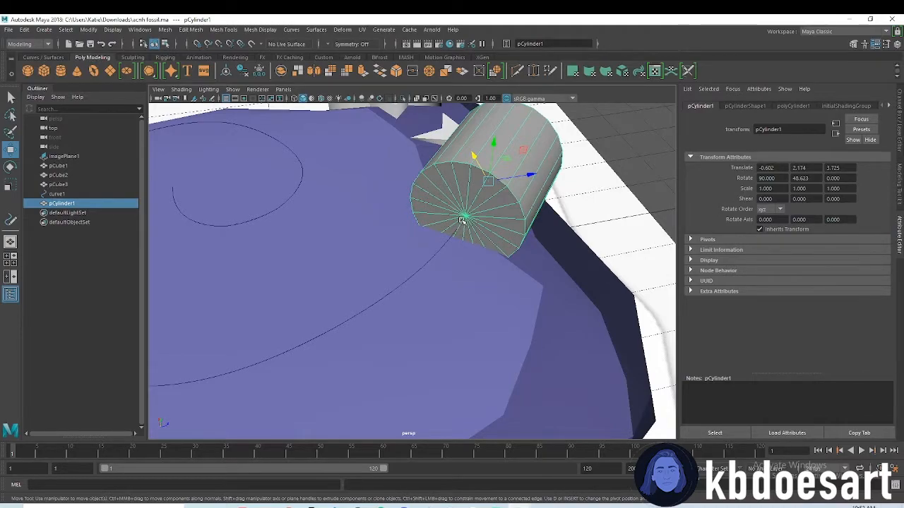
Position the cylinder over the shell's opening in the top view and scale it uniformly to about 1.07 to match the opening's width.
{"action": "key", "text": "r"}
{"action": "left_click_drag", "start_coordinate": [489, 181], "coordinate": [472, 189]}
{"action": "key", "text": "space"}
{"action": "key", "text": "space"}
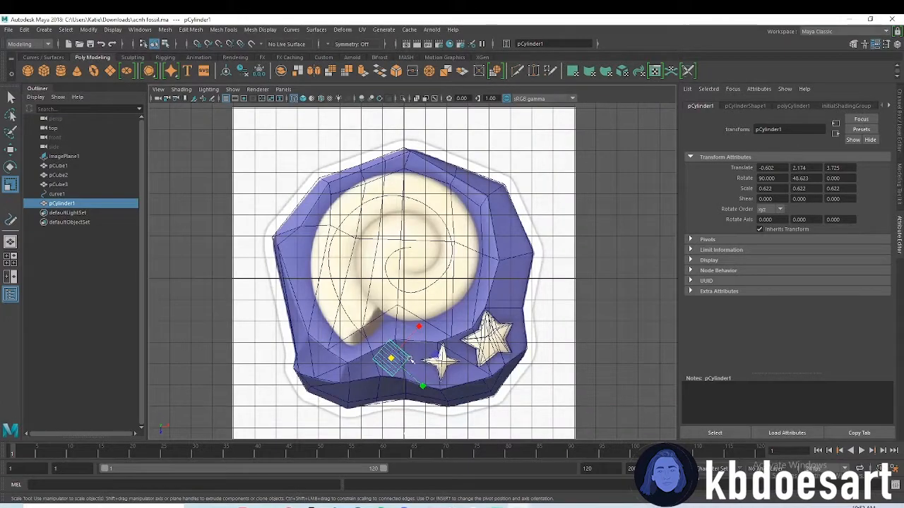
{"action": "key", "text": "w"}
{"action": "left_click_drag", "start_coordinate": [391, 378], "coordinate": [395, 330]}
{"action": "key", "text": "r"}
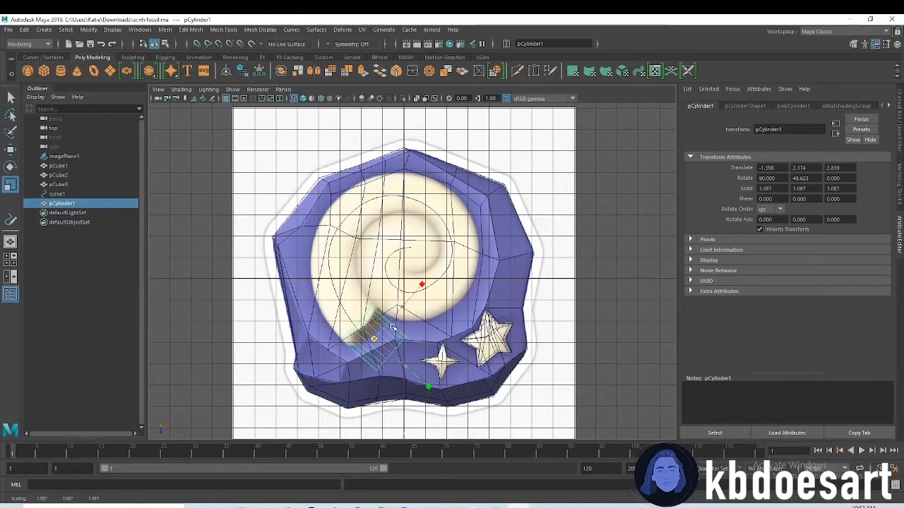
Flatten the cylinder into a thin disc with a Y scale of about 0.076 and centre it on the curve's outer end.
{"action": "key", "text": "space"}
{"action": "key", "text": "space"}
{"action": "left_click_drag", "start_coordinate": [519, 274], "coordinate": [417, 318], "text": "alt"}
{"action": "key", "text": "w"}
{"action": "left_click", "coordinate": [439, 244]}
{"action": "left_click", "coordinate": [439, 244]}
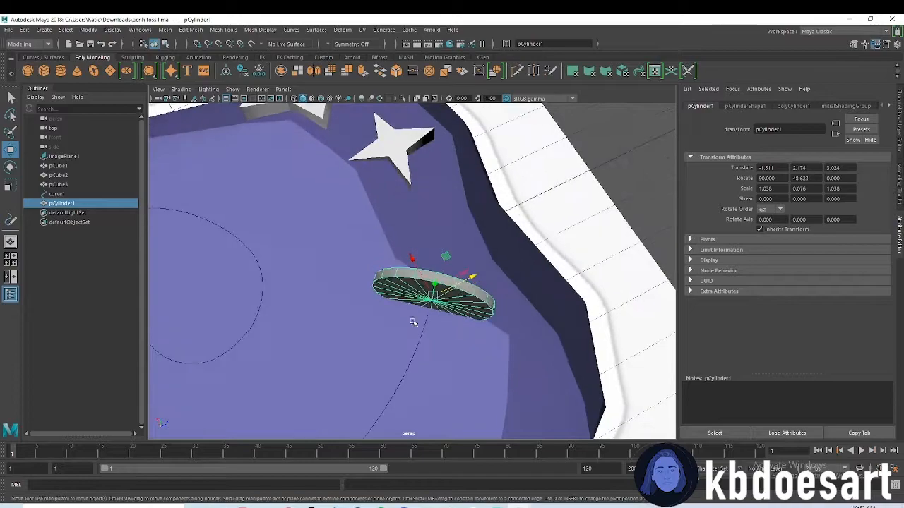
{"action": "scroll", "coordinate": [418, 317], "scroll_direction": "up", "scroll_amount": 3}
{"action": "middle_click_drag", "start_coordinate": [419, 316], "coordinate": [403, 268], "text": "alt"}
{"action": "left_click_drag", "start_coordinate": [403, 222], "coordinate": [414, 318]}
{"action": "left_click_drag", "start_coordinate": [407, 259], "coordinate": [527, 214]}
{"action": "middle_click_drag", "start_coordinate": [527, 214], "coordinate": [500, 346], "text": "alt"}
Select the spiral curve together with all the cap faces on the disc's side facing the curve.
{"action": "right_click_drag", "start_coordinate": [429, 203], "coordinate": [424, 219]}
{"action": "left_click", "coordinate": [413, 226]}
{"action": "double_click", "coordinate": [465, 283], "text": "shift"}
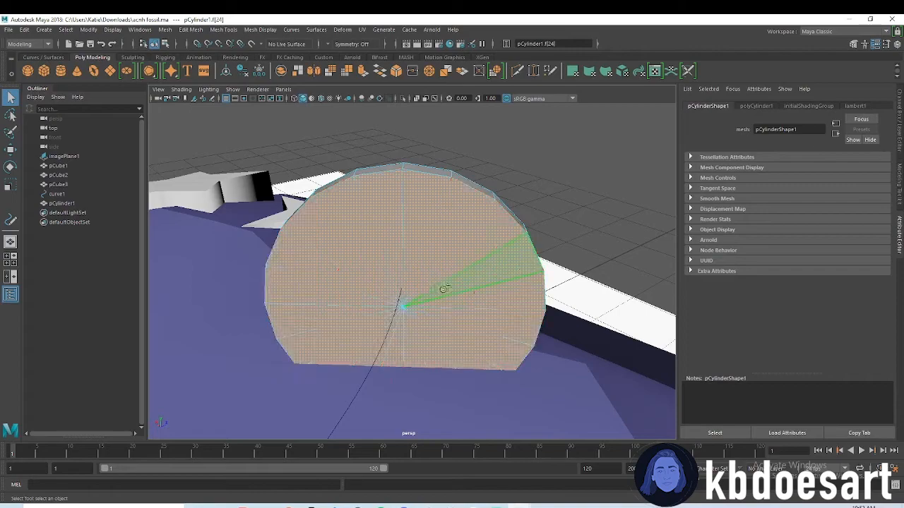
{"action": "left_click", "coordinate": [61, 197]}
{"action": "left_click_drag", "start_coordinate": [445, 355], "coordinate": [401, 344], "text": "alt"}
{"action": "left_click", "coordinate": [389, 243], "text": "shift"}
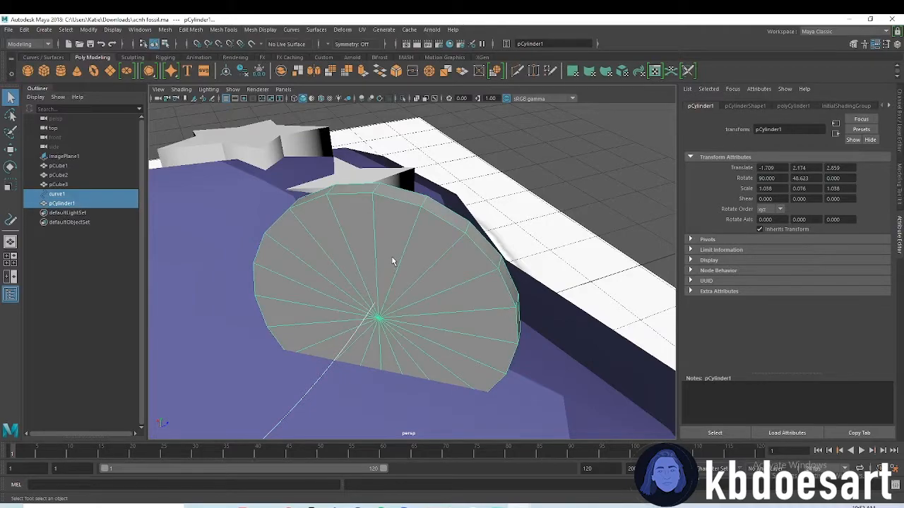
{"action": "right_click_drag", "start_coordinate": [390, 252], "coordinate": [397, 264]}
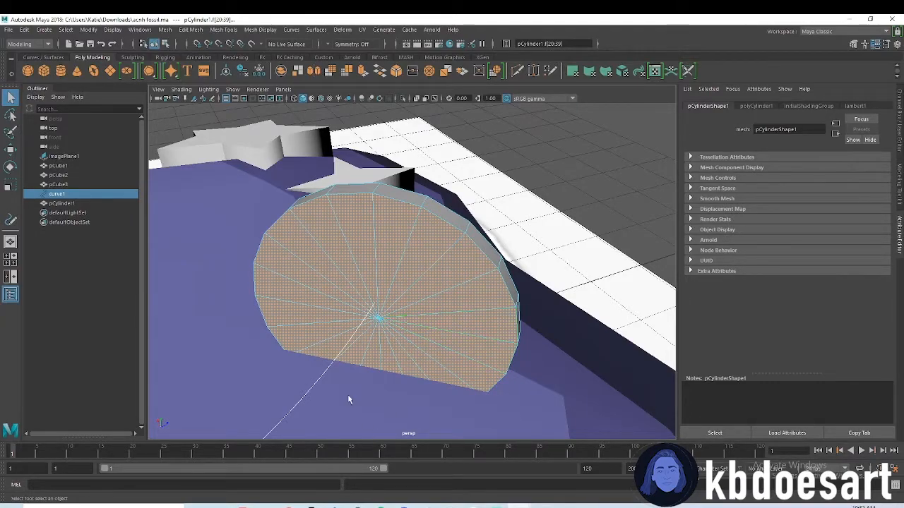
Open the Extrude Face options with 60 divisions, the selected curve and taper 1, and set the twist to 0.
{"action": "left_click", "coordinate": [164, 30]}
{"action": "mouse_move", "coordinate": [182, 30]}
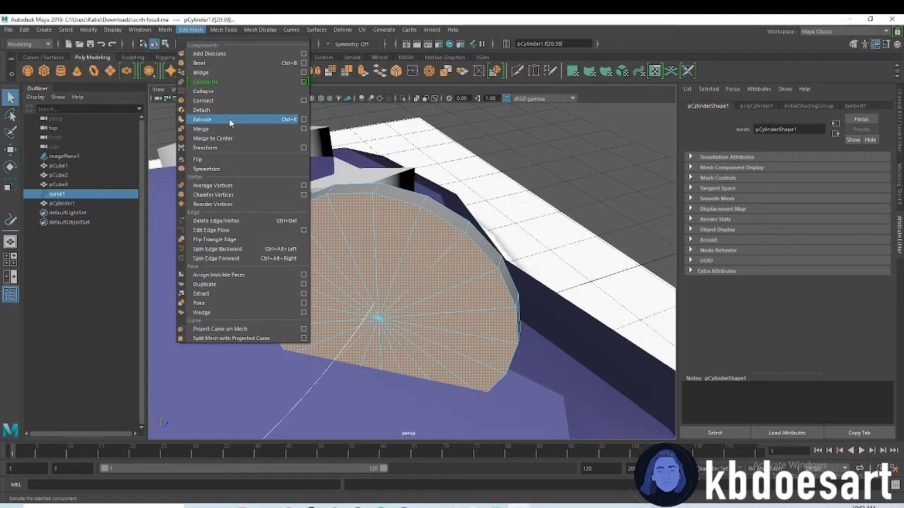
{"action": "left_click", "coordinate": [305, 120]}
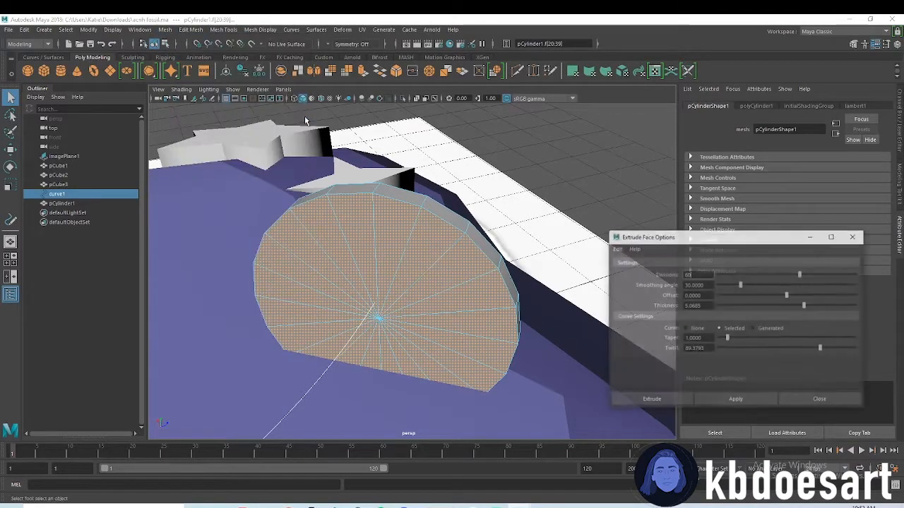
{"action": "left_click_drag", "start_coordinate": [675, 236], "coordinate": [599, 85]}
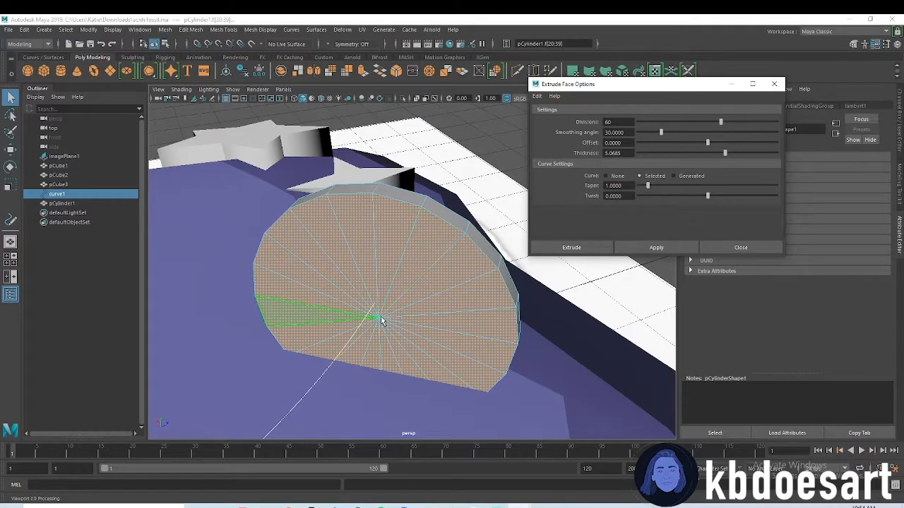
Extrude the disc's cap faces along the spiral curve with 60 divisions.
{"action": "right_click_drag", "start_coordinate": [433, 299], "coordinate": [170, 311], "text": "alt"}
{"action": "left_click_drag", "start_coordinate": [452, 323], "coordinate": [400, 303], "text": "alt"}
{"action": "middle_click_drag", "start_coordinate": [400, 303], "coordinate": [488, 339], "text": "alt"}
{"action": "right_click_drag", "start_coordinate": [489, 339], "coordinate": [406, 256], "text": "alt"}
{"action": "left_click", "coordinate": [650, 249]}
{"action": "left_click_drag", "start_coordinate": [406, 255], "coordinate": [383, 303], "text": "alt"}
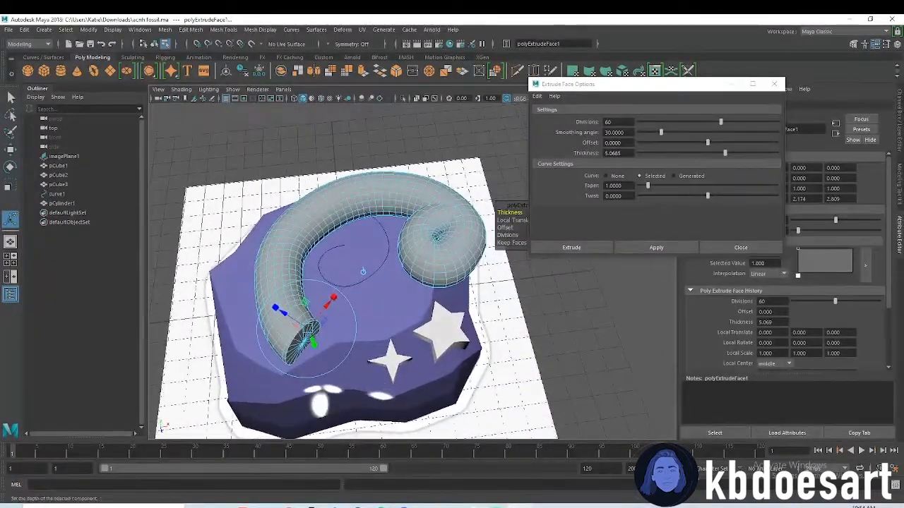
Set the extrusion's thickness to 0, try a thickness of 1, and set it back to 0.
{"action": "left_click_drag", "start_coordinate": [612, 84], "coordinate": [675, 142]}
{"action": "left_click", "coordinate": [565, 213]}
{"action": "type", "text": "0"}
{"action": "mouse_move", "coordinate": [454, 242]}
{"action": "left_mouse_down", "text": "alt"}
{"action": "mouse_move", "coordinate": [430, 267]}
{"action": "mouse_move", "coordinate": [408, 240]}
{"action": "mouse_move", "coordinate": [449, 233]}
{"action": "left_mouse_up", "text": "alt"}
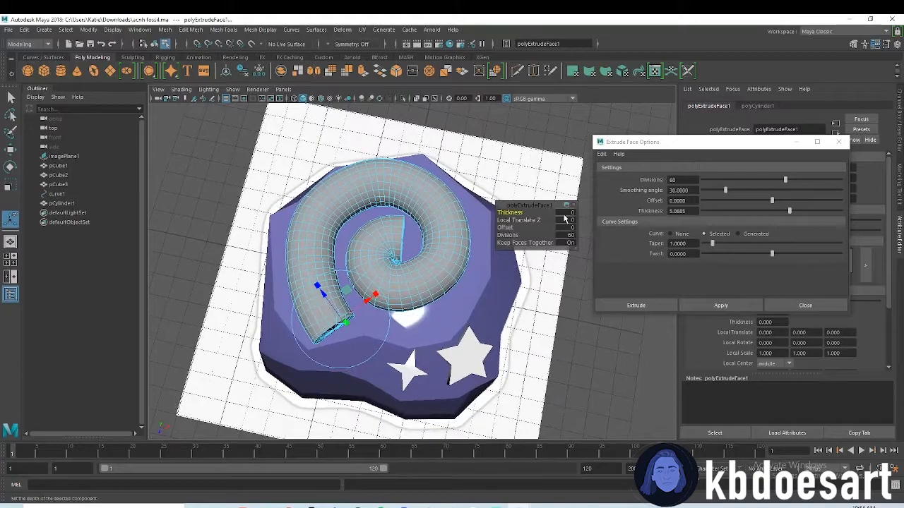
{"action": "type", "text": "1"}
{"action": "key", "text": "Return"}
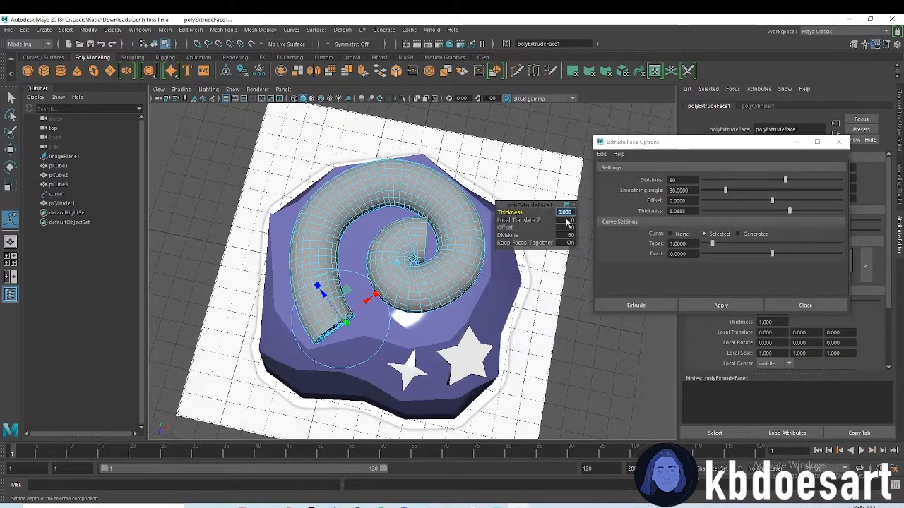
{"action": "type", "text": "0"}
{"action": "key", "text": "Return"}
{"action": "left_click_drag", "start_coordinate": [439, 306], "coordinate": [464, 240], "text": "alt"}
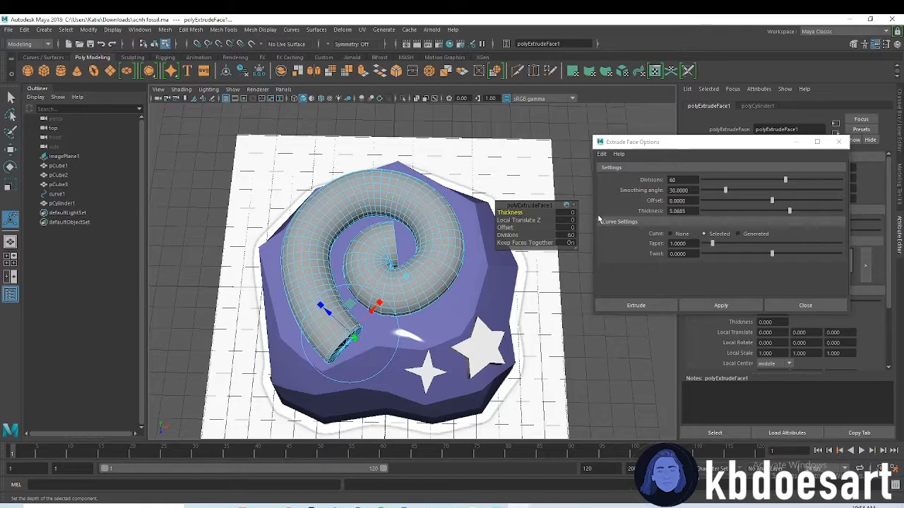
Return the spiral tube to object mode and try scaling it to fit the shell's shape.
{"action": "left_click_drag", "start_coordinate": [434, 283], "coordinate": [434, 230], "text": "alt"}
{"action": "right_click", "coordinate": [442, 225]}
{"action": "right_click_drag", "start_coordinate": [445, 223], "coordinate": [485, 212]}
{"action": "left_click_drag", "start_coordinate": [434, 229], "coordinate": [433, 256], "text": "alt"}
{"action": "key", "text": "r"}
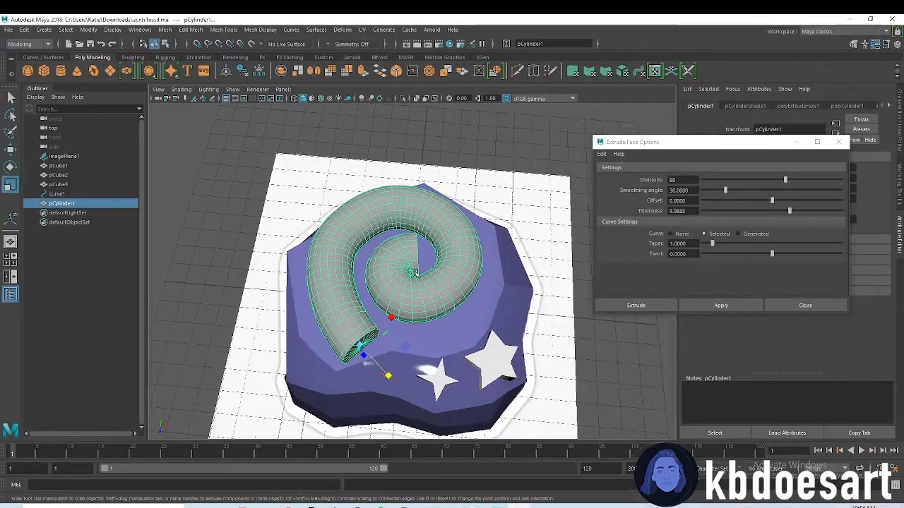
{"action": "left_click_drag", "start_coordinate": [359, 345], "coordinate": [363, 343]}
{"action": "left_click_drag", "start_coordinate": [403, 240], "coordinate": [411, 264], "text": "alt"}
{"action": "mouse_move", "coordinate": [393, 310]}
{"action": "left_mouse_down"}
{"action": "mouse_move", "coordinate": [400, 295]}
{"action": "mouse_move", "coordinate": [392, 311]}
{"action": "left_mouse_up"}
{"action": "left_click_drag", "start_coordinate": [388, 371], "coordinate": [364, 337]}
{"action": "mouse_move", "coordinate": [448, 292]}
{"action": "left_mouse_down", "text": "alt"}
{"action": "mouse_move", "coordinate": [447, 311]}
{"action": "mouse_move", "coordinate": [457, 282]}
{"action": "left_mouse_up", "text": "alt"}
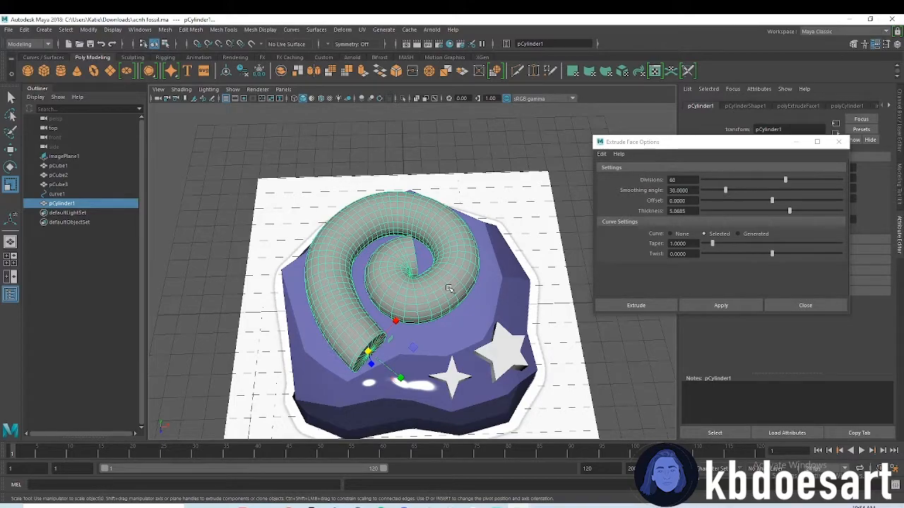
Undo the tube's scaling, the thickness changes and the extrusion, going back to the flat disc and curve.
{"action": "key", "text": "ctrl+z"}
{"action": "key", "text": "ctrl+z"}
{"action": "key", "text": "ctrl+z"}
{"action": "key", "text": "ctrl+z"}
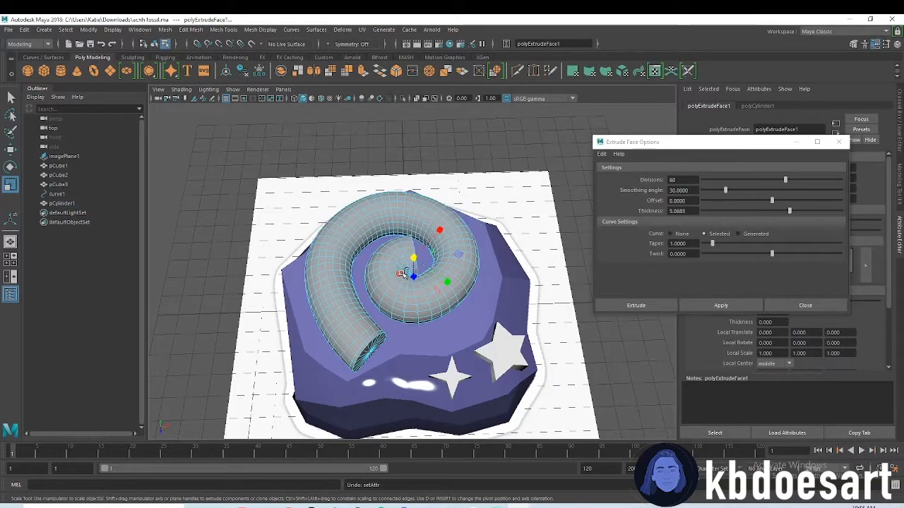
{"action": "key", "text": "ctrl+z"}
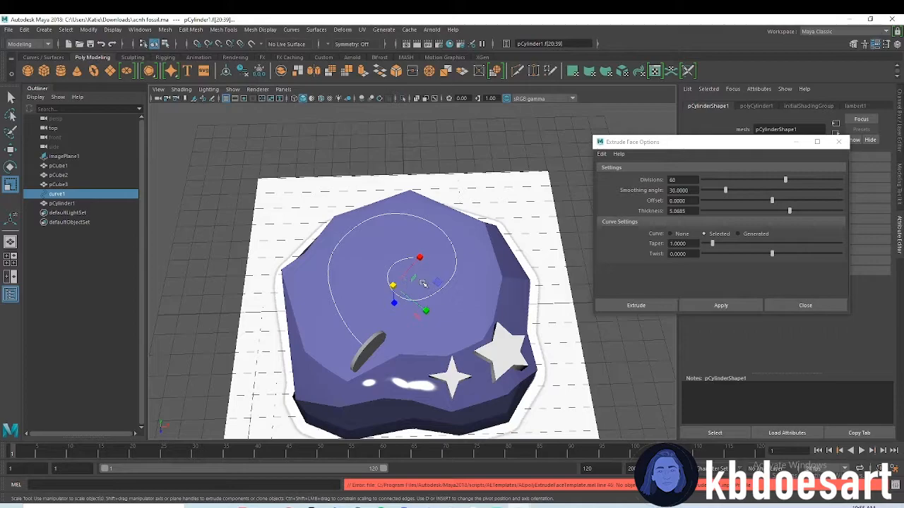
Select the disc's cap faces together with the spiral curve, set the thickness to 0 and extrude them with 60 divisions.
{"action": "left_click", "coordinate": [372, 359]}
{"action": "left_click_drag", "start_coordinate": [372, 358], "coordinate": [325, 365], "text": "alt"}
{"action": "right_click_drag", "start_coordinate": [325, 365], "coordinate": [414, 343], "text": "alt"}
{"action": "middle_click_drag", "start_coordinate": [414, 343], "coordinate": [487, 265], "text": "alt"}
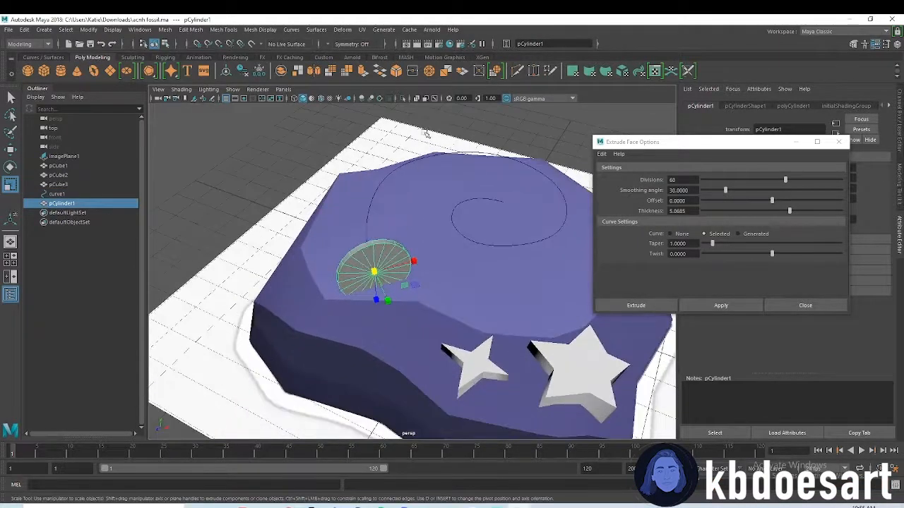
{"action": "left_click_drag", "start_coordinate": [391, 280], "coordinate": [466, 238]}
{"action": "right_click_drag", "start_coordinate": [466, 238], "coordinate": [434, 247]}
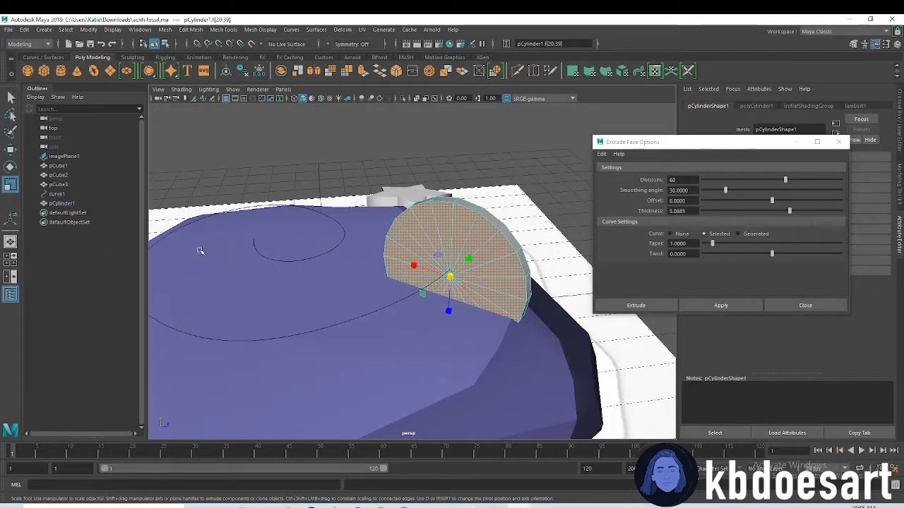
{"action": "left_click", "coordinate": [77, 194]}
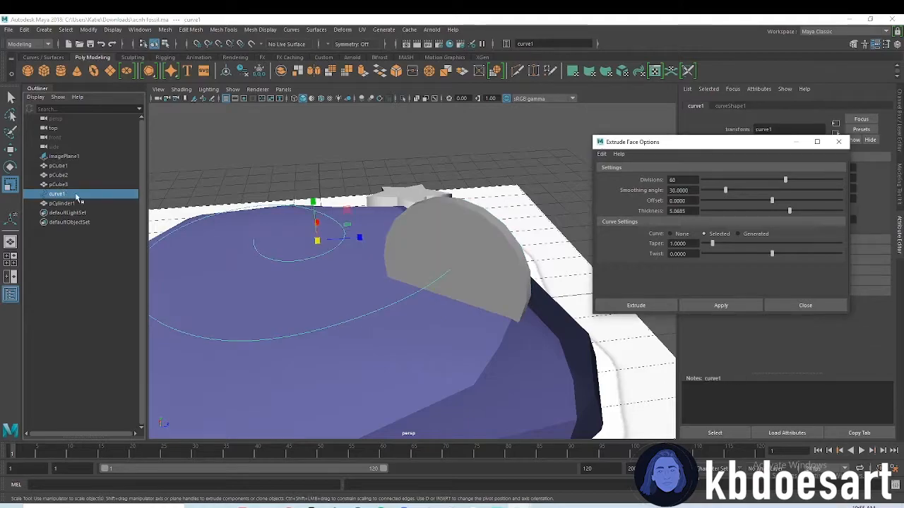
{"action": "left_click", "coordinate": [458, 234], "text": "shift"}
{"action": "right_click_drag", "start_coordinate": [452, 268], "coordinate": [450, 279]}
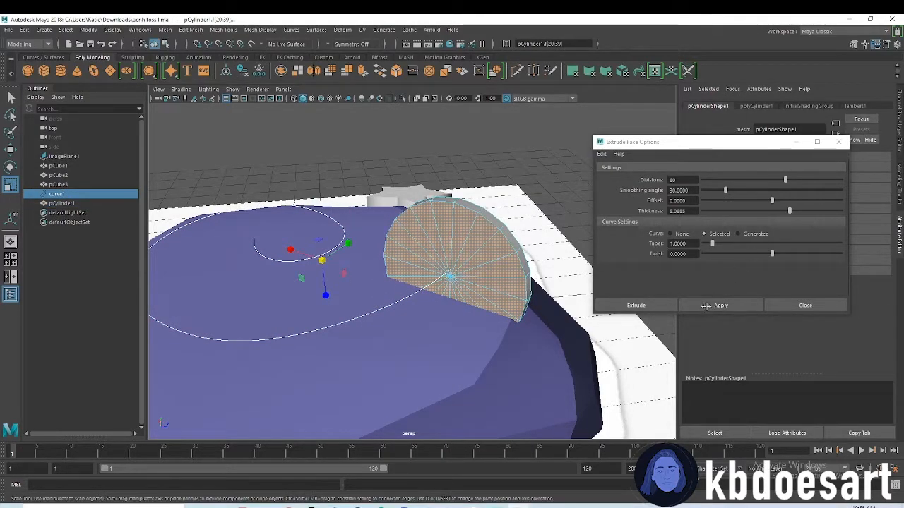
{"action": "double_click", "coordinate": [684, 211]}
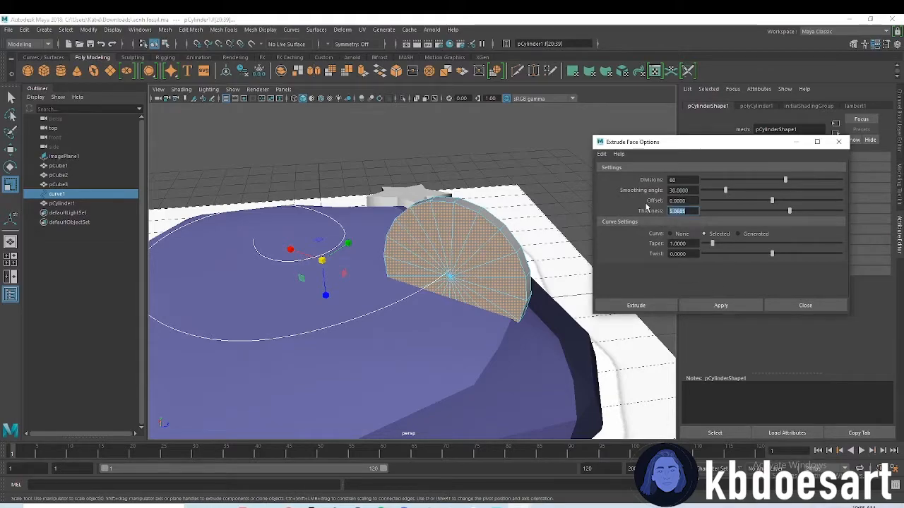
{"action": "left_click", "coordinate": [724, 306]}
Undo the oversized spiral extrusion and scale the disc down slightly at the start of the curve.
{"action": "left_click_drag", "start_coordinate": [522, 283], "coordinate": [452, 353], "text": "alt"}
{"action": "right_click_drag", "start_coordinate": [466, 332], "coordinate": [509, 331], "text": "alt"}
{"action": "left_click_drag", "start_coordinate": [509, 330], "coordinate": [465, 316], "text": "alt"}
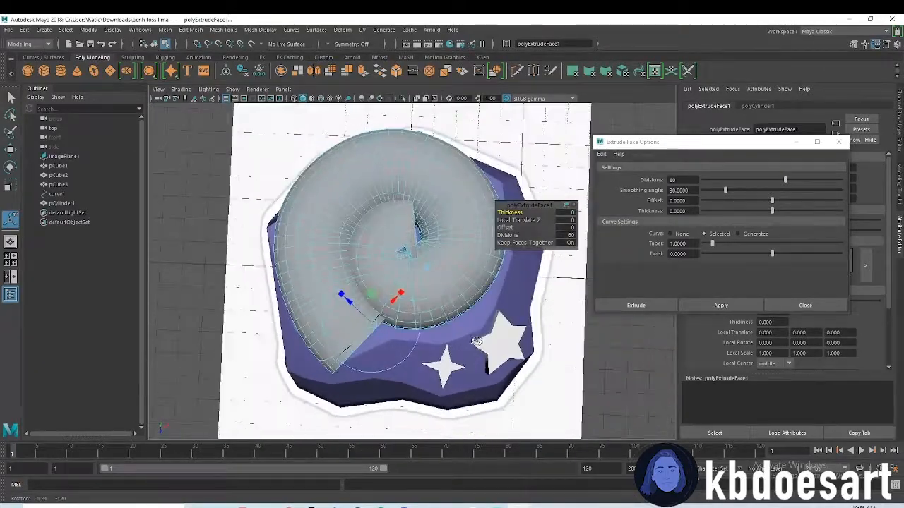
{"action": "right_click_drag", "start_coordinate": [465, 316], "coordinate": [457, 313], "text": "alt"}
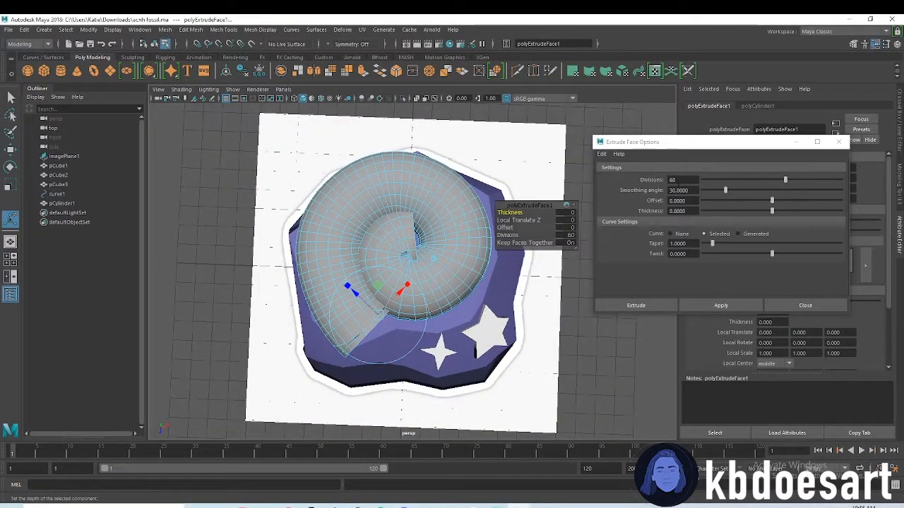
{"action": "left_click_drag", "start_coordinate": [422, 325], "coordinate": [477, 293], "text": "alt"}
{"action": "key", "text": "ctrl+z"}
{"action": "right_click_drag", "start_coordinate": [488, 242], "coordinate": [537, 229]}
{"action": "right_click_drag", "start_coordinate": [540, 283], "coordinate": [602, 267], "text": "alt"}
{"action": "left_click", "coordinate": [512, 328]}
{"action": "left_click_drag", "start_coordinate": [511, 327], "coordinate": [505, 349], "text": "alt"}
{"action": "key", "text": "r"}
{"action": "left_click_drag", "start_coordinate": [494, 318], "coordinate": [545, 264]}
{"action": "right_click_drag", "start_coordinate": [546, 264], "coordinate": [547, 308]}
{"action": "left_click_drag", "start_coordinate": [547, 308], "coordinate": [483, 288], "text": "alt"}
Extrude the resized disc's cap faces along the spiral curve with 60 divisions and thickness 0.
{"action": "left_click", "coordinate": [56, 193]}
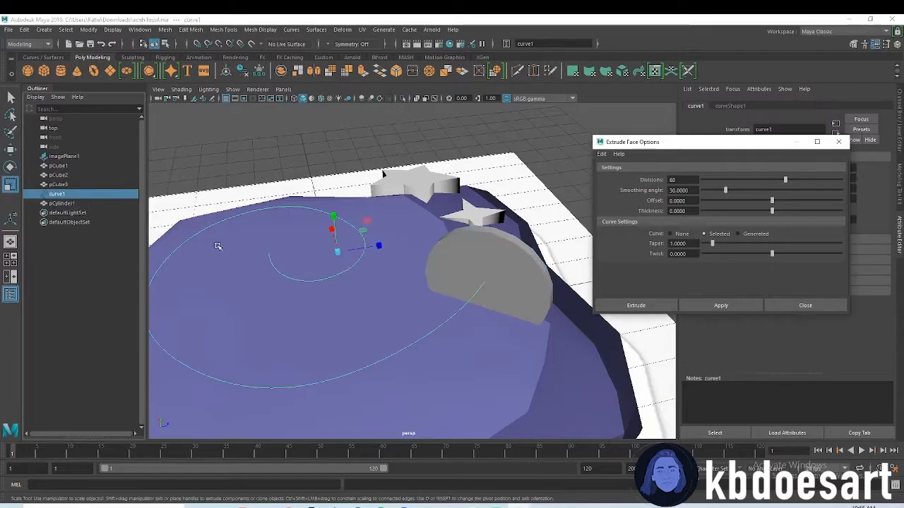
{"action": "left_click", "coordinate": [62, 203], "text": "ctrl"}
{"action": "right_click", "coordinate": [501, 267]}
{"action": "right_click_drag", "start_coordinate": [502, 268], "coordinate": [502, 268]}
{"action": "left_click_drag", "start_coordinate": [500, 274], "coordinate": [381, 339], "text": "alt"}
{"action": "left_click", "coordinate": [714, 303]}
Select all the triangular cap faces at the shell's outer opening and delete them.
{"action": "scroll", "coordinate": [432, 240], "scroll_direction": "down", "scroll_amount": 4}
{"action": "left_click_drag", "start_coordinate": [431, 240], "coordinate": [470, 277], "text": "alt"}
{"action": "right_click", "coordinate": [446, 231]}
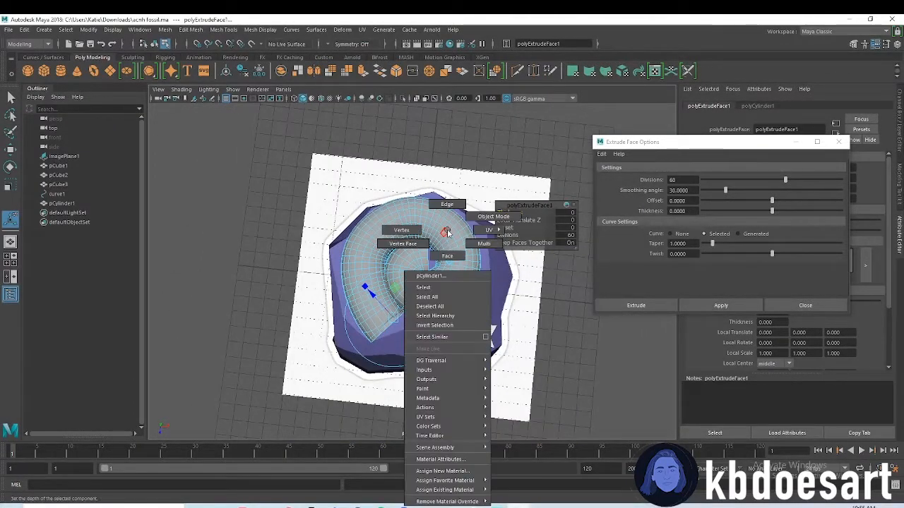
{"action": "middle_click_drag", "start_coordinate": [446, 233], "coordinate": [465, 198], "text": "alt"}
{"action": "right_click_drag", "start_coordinate": [402, 291], "coordinate": [701, 291], "text": "alt"}
{"action": "left_click_drag", "start_coordinate": [406, 374], "coordinate": [366, 346], "text": "alt"}
{"action": "left_click_drag", "start_coordinate": [345, 320], "coordinate": [324, 319], "text": "alt"}
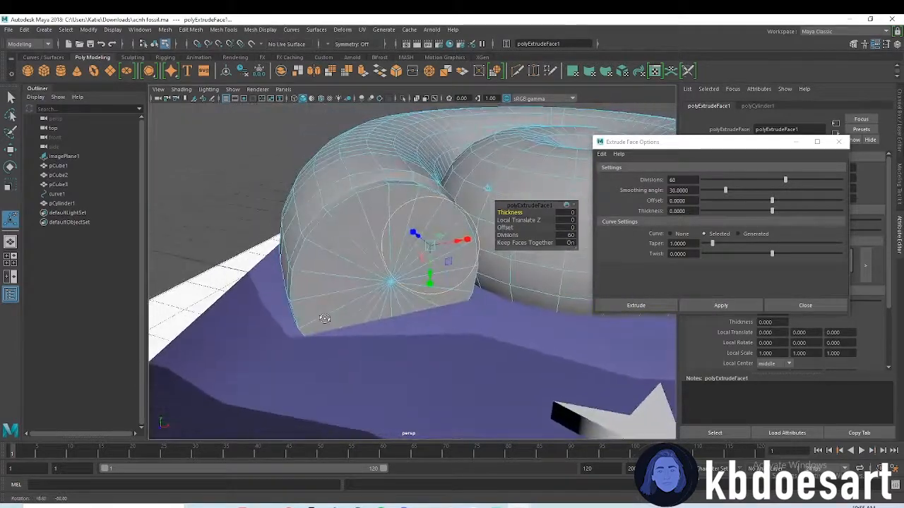
{"action": "right_click_drag", "start_coordinate": [380, 228], "coordinate": [379, 252]}
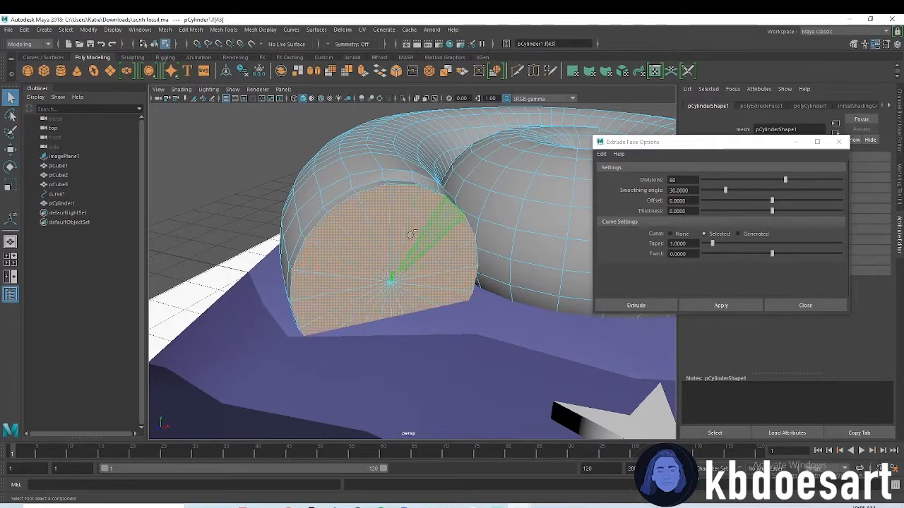
{"action": "double_click", "coordinate": [413, 240], "text": "shift"}
{"action": "left_click_drag", "start_coordinate": [413, 240], "coordinate": [365, 248], "text": "alt"}
{"action": "key", "text": "Delete"}
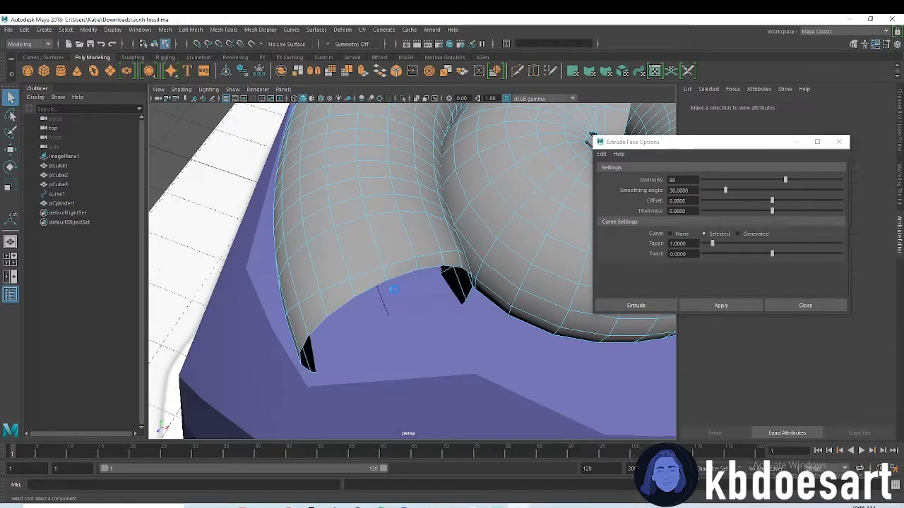
Select the border edges of the shell's outer opening and close it with Fill Hole.
{"action": "left_click_drag", "start_coordinate": [411, 305], "coordinate": [407, 194], "text": "alt"}
{"action": "right_click_drag", "start_coordinate": [407, 188], "coordinate": [406, 168]}
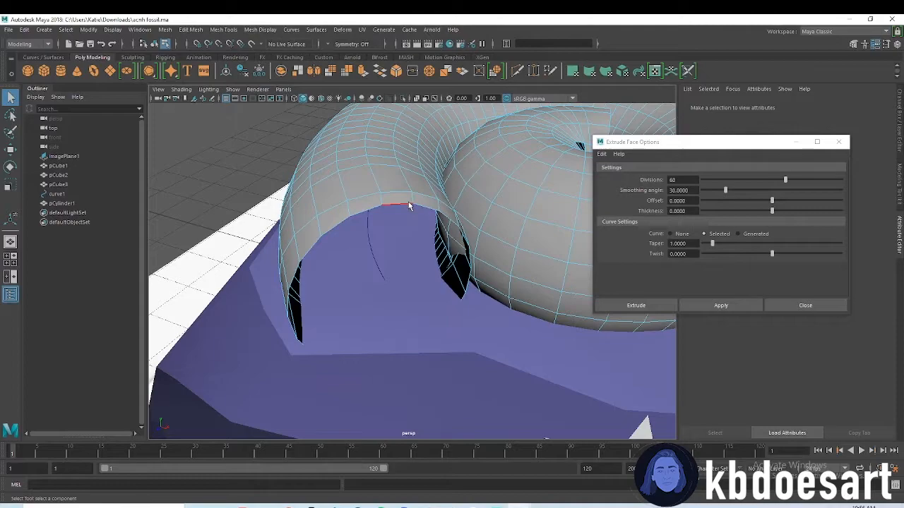
{"action": "double_click", "coordinate": [409, 205]}
{"action": "left_click", "coordinate": [186, 31]}
{"action": "mouse_move", "coordinate": [165, 30]}
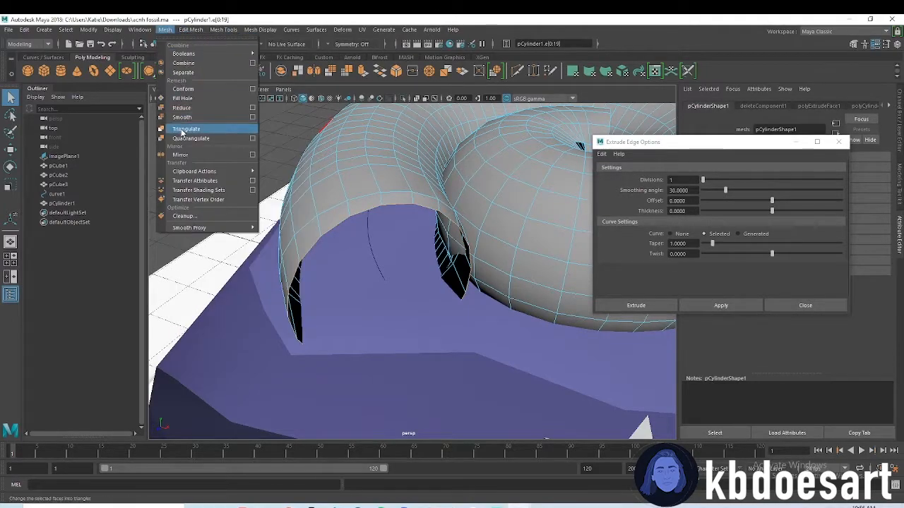
{"action": "left_click", "coordinate": [186, 99]}
Return the shell to object mode in the top view and delete all construction history.
{"action": "key", "text": "r"}
{"action": "scroll", "coordinate": [424, 224], "scroll_direction": "down", "scroll_amount": 2}
{"action": "left_click_drag", "start_coordinate": [423, 224], "coordinate": [394, 272], "text": "alt"}
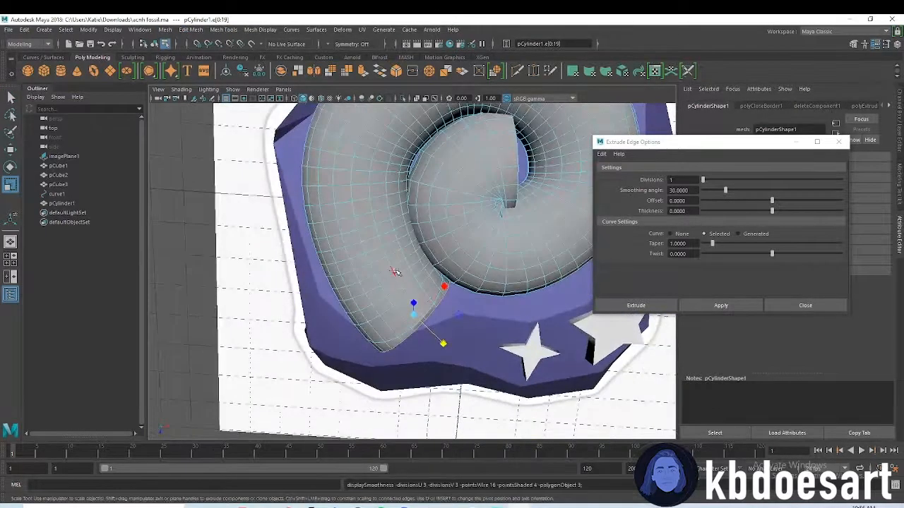
{"action": "scroll", "coordinate": [477, 251], "scroll_direction": "down", "scroll_amount": 3}
{"action": "left_click_drag", "start_coordinate": [478, 250], "coordinate": [462, 297], "text": "alt"}
{"action": "key", "text": "space"}
{"action": "key", "text": "space"}
{"action": "key", "text": "space"}
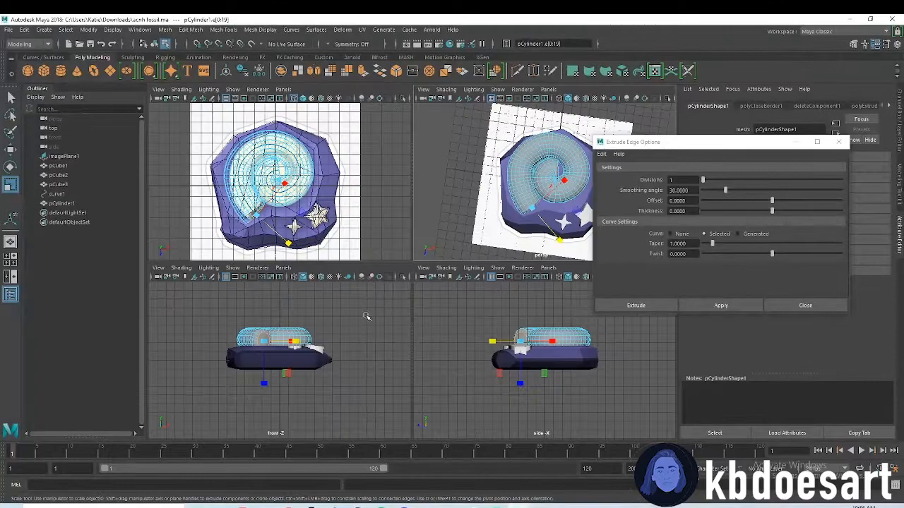
{"action": "key", "text": "space"}
{"action": "middle_click_drag", "start_coordinate": [293, 172], "coordinate": [300, 175], "text": "alt"}
{"action": "scroll", "coordinate": [422, 185], "scroll_direction": "up", "scroll_amount": 3}
{"action": "right_click_drag", "start_coordinate": [431, 184], "coordinate": [475, 169]}
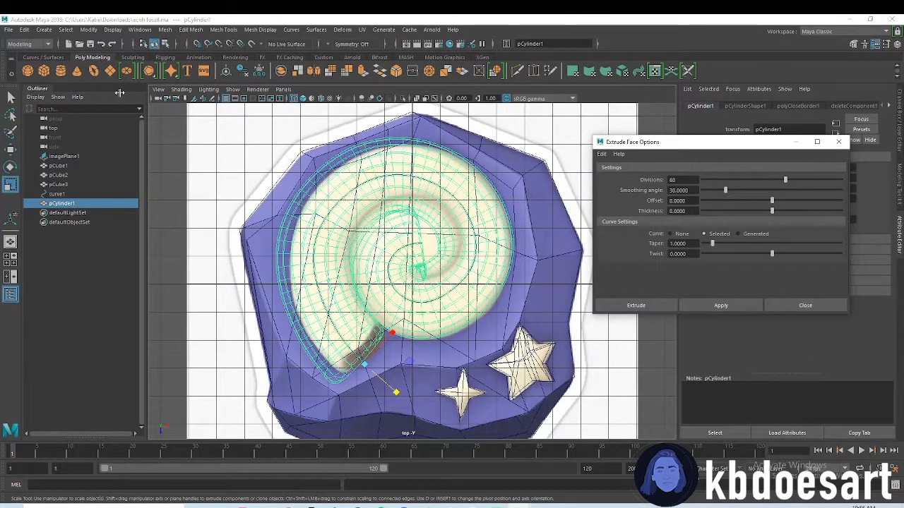
{"action": "left_click", "coordinate": [25, 29]}
{"action": "mouse_move", "coordinate": [134, 151]}
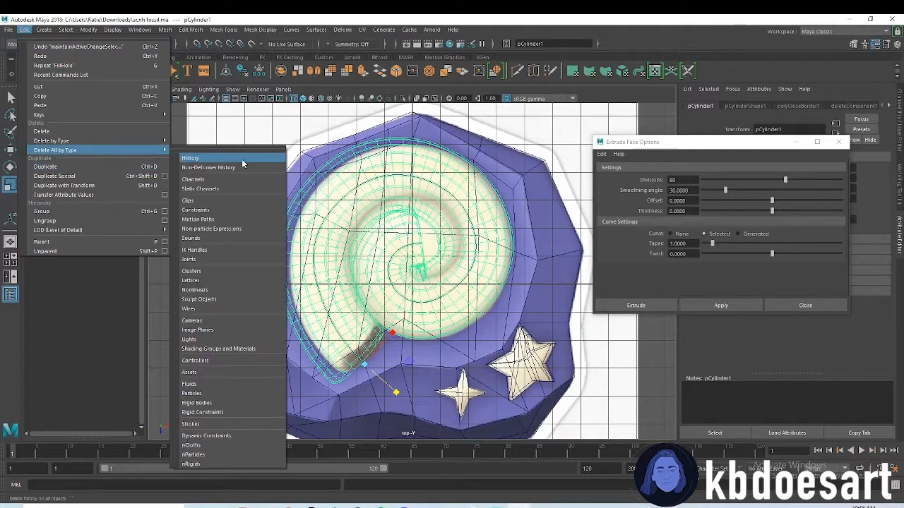
{"action": "left_click", "coordinate": [233, 161]}
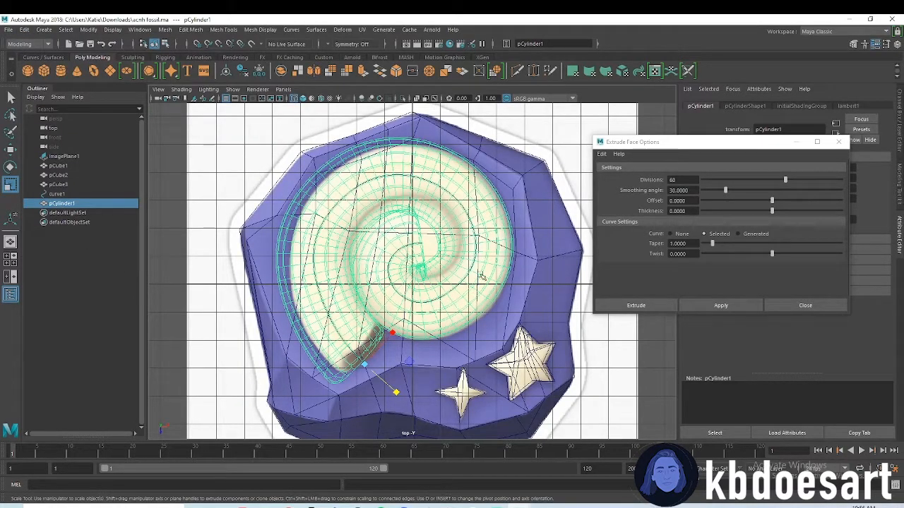
Scale the shell down slightly and move it to match the spiral in the top-view reference image.
{"action": "left_click_drag", "start_coordinate": [364, 382], "coordinate": [415, 365]}
{"action": "key", "text": "w"}
{"action": "left_click_drag", "start_coordinate": [375, 397], "coordinate": [377, 392]}
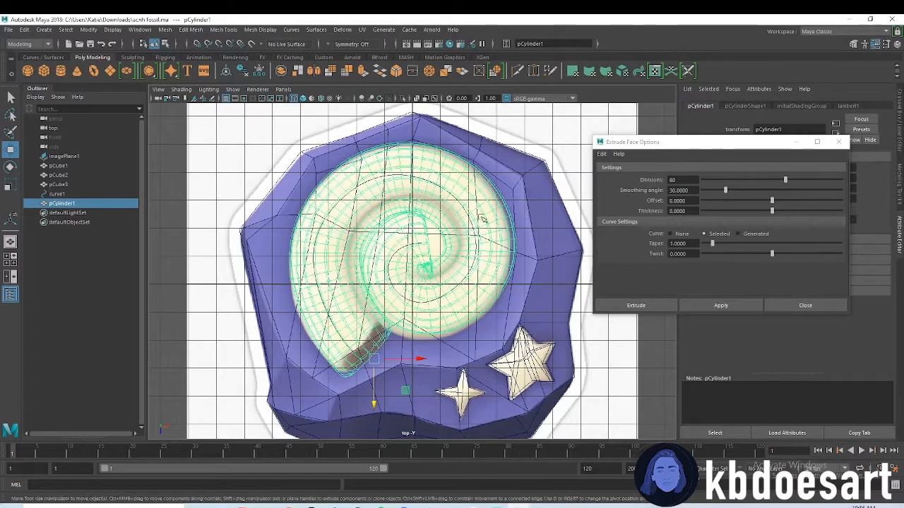
Select the cap faces at the shell's inner end and scale them down to narrow the spiral's tip.
{"action": "key", "text": "space"}
{"action": "key", "text": "space"}
{"action": "left_click_drag", "start_coordinate": [497, 313], "coordinate": [401, 339], "text": "alt"}
{"action": "scroll", "coordinate": [532, 356], "scroll_direction": "up", "scroll_amount": 5}
{"action": "scroll", "coordinate": [478, 310], "scroll_direction": "up", "scroll_amount": 6}
{"action": "key", "text": "q"}
{"action": "right_click_drag", "start_coordinate": [372, 242], "coordinate": [374, 269]}
{"action": "left_click", "coordinate": [382, 284]}
{"action": "double_click", "coordinate": [368, 290], "text": "shift"}
{"action": "left_click_drag", "start_coordinate": [370, 290], "coordinate": [394, 329], "text": "alt"}
{"action": "key", "text": "r"}
{"action": "left_click_drag", "start_coordinate": [379, 363], "coordinate": [369, 420]}
{"action": "key", "text": "w"}
{"action": "scroll", "coordinate": [444, 379], "scroll_direction": "down", "scroll_amount": 6}
{"action": "left_click_drag", "start_coordinate": [353, 346], "coordinate": [512, 369], "text": "alt"}
{"action": "scroll", "coordinate": [511, 343], "scroll_direction": "down", "scroll_amount": 3}
{"action": "scroll", "coordinate": [481, 341], "scroll_direction": "down", "scroll_amount": 3}
{"action": "scroll", "coordinate": [480, 341], "scroll_direction": "up", "scroll_amount": 5}
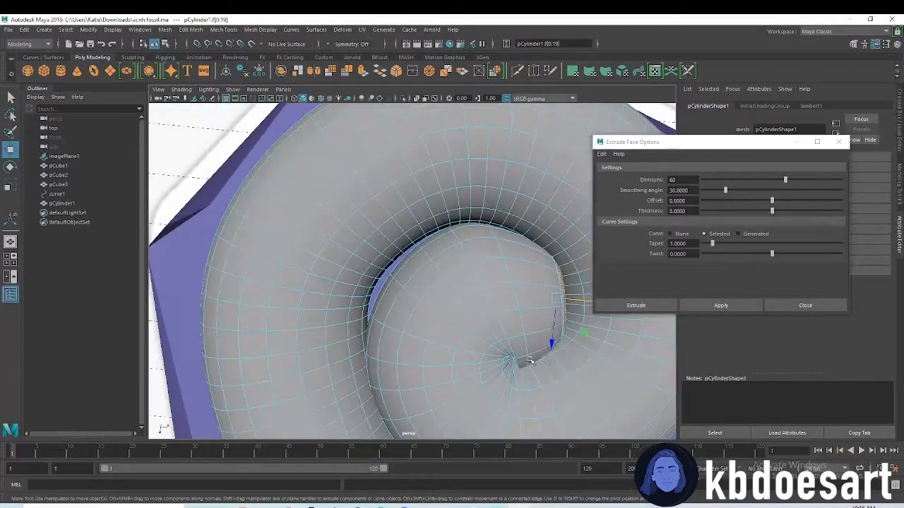
Scale down an edge loop near the shell's inner tip and move it to smooth the coil.
{"action": "right_click", "coordinate": [400, 226]}
{"action": "left_click", "coordinate": [410, 199]}
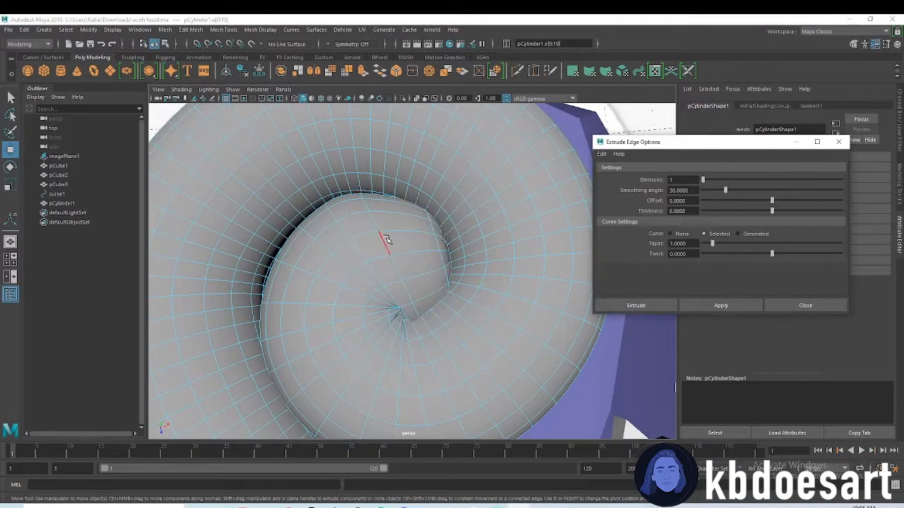
{"action": "key", "text": "r"}
{"action": "mouse_move", "coordinate": [386, 265]}
{"action": "left_mouse_down"}
{"action": "mouse_move", "coordinate": [362, 262]}
{"action": "mouse_move", "coordinate": [379, 266]}
{"action": "left_mouse_up"}
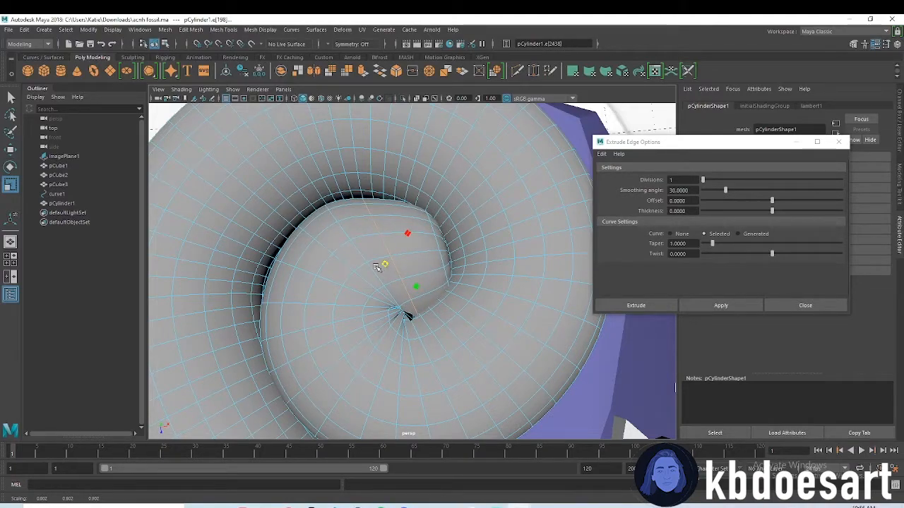
{"action": "key", "text": "w"}
{"action": "left_click_drag", "start_coordinate": [400, 292], "coordinate": [389, 295]}
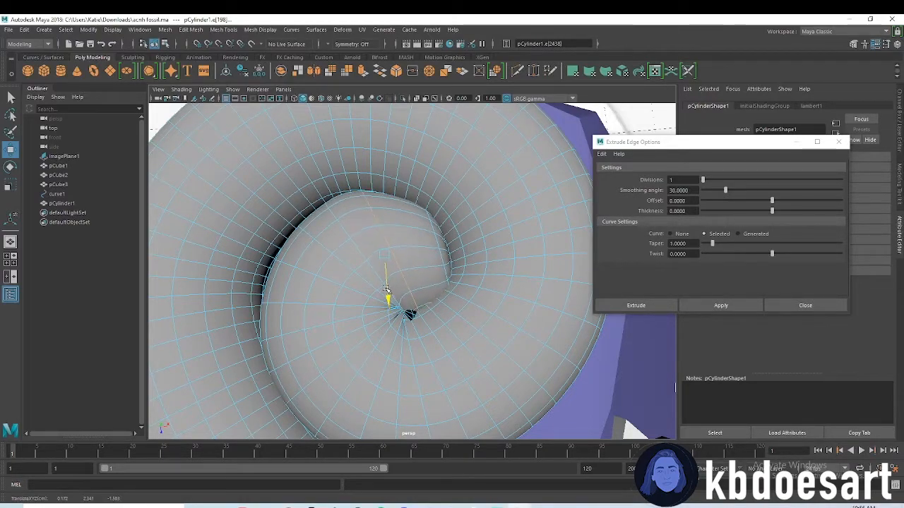
{"action": "left_click_drag", "start_coordinate": [426, 322], "coordinate": [441, 269], "text": "alt"}
Try scaling the neighbouring edge loop near the spiral's centre, undo it, and scale the loop again.
{"action": "key", "text": "r"}
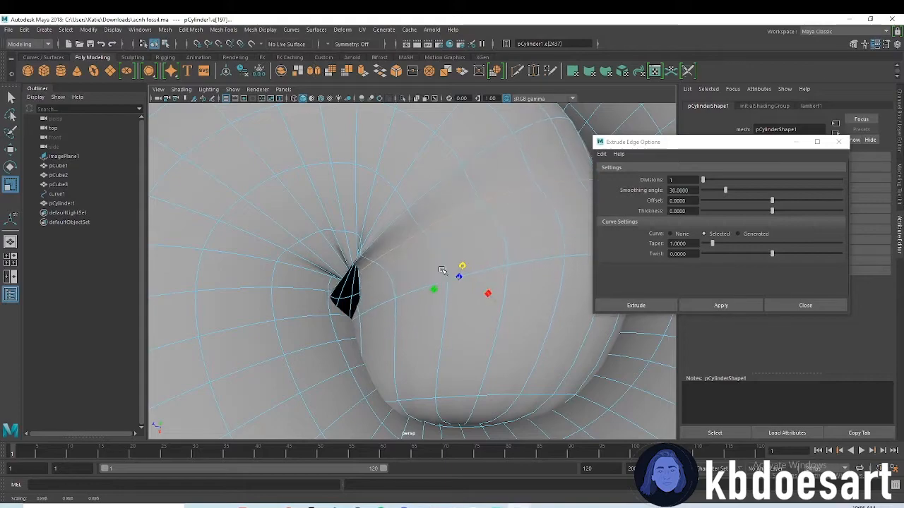
{"action": "left_click_drag", "start_coordinate": [442, 339], "coordinate": [404, 337], "text": "alt"}
{"action": "key", "text": "ctrl+z"}
{"action": "mouse_move", "coordinate": [384, 273]}
{"action": "left_mouse_down", "text": "alt"}
{"action": "mouse_move", "coordinate": [383, 297]}
{"action": "mouse_move", "coordinate": [383, 278]}
{"action": "left_mouse_up", "text": "alt"}
{"action": "left_click_drag", "start_coordinate": [383, 356], "coordinate": [394, 353]}
{"action": "key", "text": "w"}
{"action": "left_click_drag", "start_coordinate": [394, 352], "coordinate": [395, 296], "text": "alt"}
Adjust the next edge loops further along the inner coil, scaling them down to even out the taper.
{"action": "double_click", "coordinate": [387, 286]}
{"action": "key", "text": "r"}
{"action": "key", "text": "w"}
{"action": "key", "text": "e"}
{"action": "key", "text": "w"}
{"action": "left_click", "coordinate": [363, 303]}
{"action": "double_click", "coordinate": [356, 311]}
{"action": "key", "text": "r"}
{"action": "left_click_drag", "start_coordinate": [321, 317], "coordinate": [315, 317]}
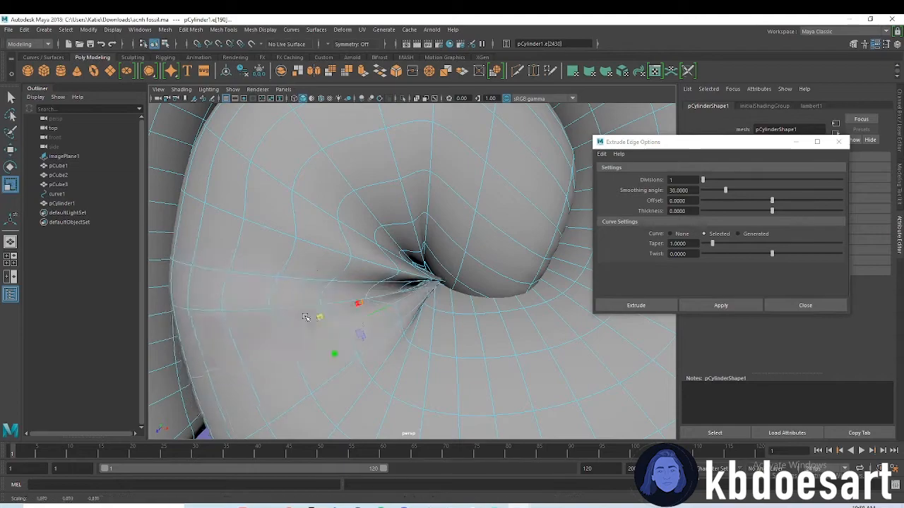
{"action": "key", "text": "w"}
Move another edge loop on the inner coil outward, away from the spiral's centre.
{"action": "left_click_drag", "start_coordinate": [423, 343], "coordinate": [488, 311], "text": "alt"}
{"action": "double_click", "coordinate": [331, 298]}
{"action": "left_click_drag", "start_coordinate": [281, 274], "coordinate": [275, 273]}
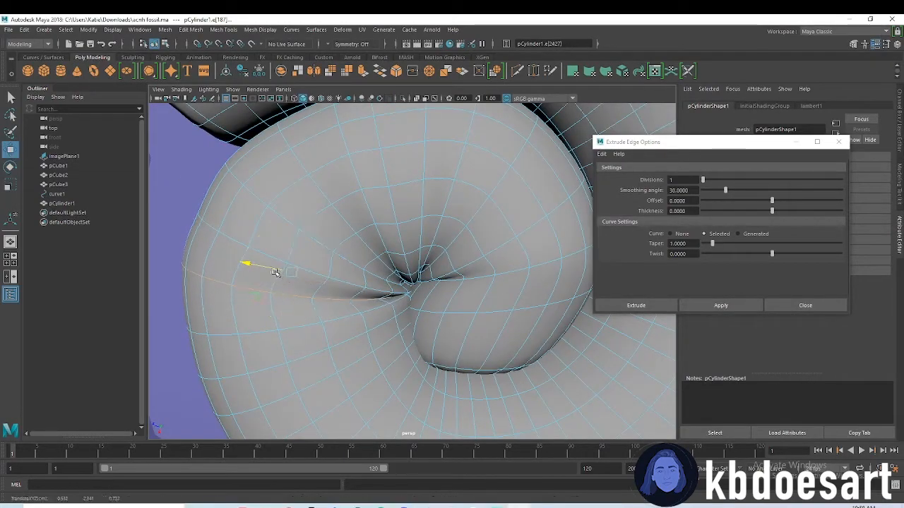
Assign a new aiStandardSurface material to the shell in object mode and save the scene.
{"action": "left_click_drag", "start_coordinate": [282, 304], "coordinate": [346, 300], "text": "alt"}
{"action": "scroll", "coordinate": [289, 259], "scroll_direction": "down", "scroll_amount": 6}
{"action": "right_click_drag", "start_coordinate": [449, 232], "coordinate": [497, 203]}
{"action": "scroll", "coordinate": [357, 199], "scroll_direction": "down", "scroll_amount": 5}
{"action": "left_click_drag", "start_coordinate": [358, 200], "coordinate": [426, 266], "text": "alt"}
{"action": "scroll", "coordinate": [426, 265], "scroll_direction": "up", "scroll_amount": 4}
{"action": "right_click_drag", "start_coordinate": [462, 241], "coordinate": [483, 502]}
{"action": "right_click_drag", "start_coordinate": [539, 464], "coordinate": [539, 464]}
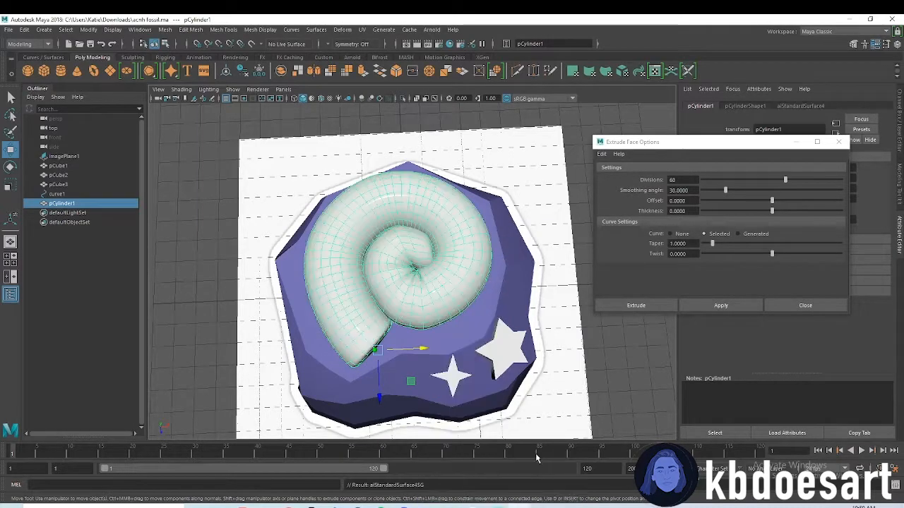
{"action": "left_click", "coordinate": [576, 319]}
{"action": "mouse_move", "coordinate": [527, 328]}
{"action": "left_mouse_down", "text": "alt"}
{"action": "mouse_move", "coordinate": [518, 361]}
{"action": "mouse_move", "coordinate": [515, 290]}
{"action": "mouse_move", "coordinate": [514, 327]}
{"action": "left_mouse_up", "text": "alt"}
{"action": "scroll", "coordinate": [466, 325], "scroll_direction": "down", "scroll_amount": 3}
{"action": "left_click_drag", "start_coordinate": [417, 323], "coordinate": [411, 297], "text": "alt"}
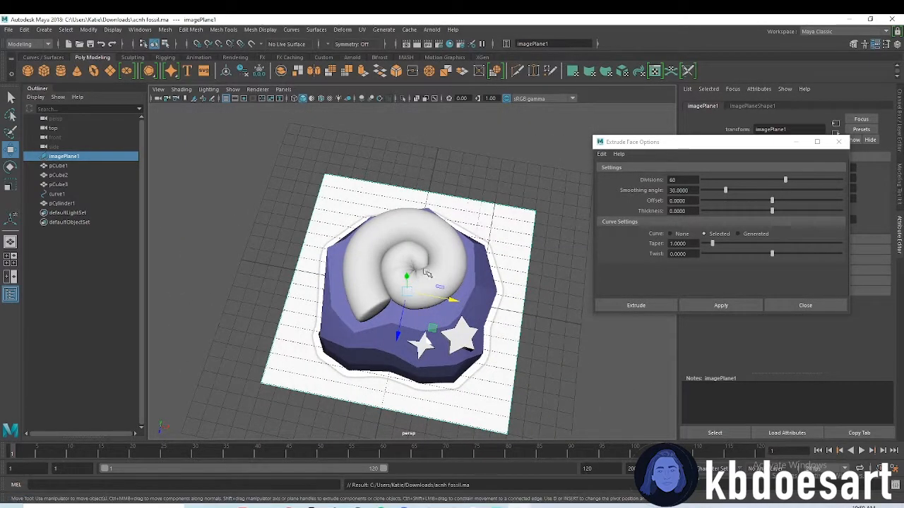
Close the extrude options and set the reference image plane to display only when looking through the top camera.
{"action": "key", "text": "space"}
{"action": "key", "text": "space"}
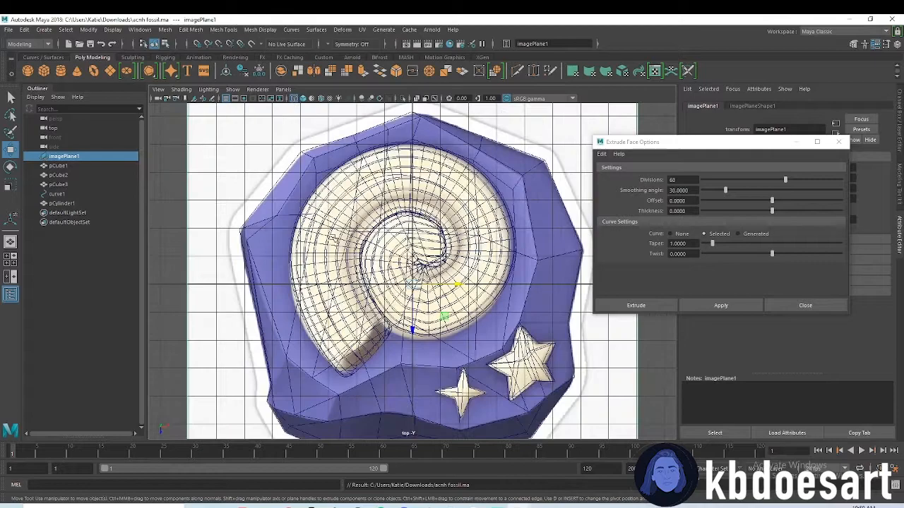
{"action": "left_click", "coordinate": [838, 141]}
{"action": "left_click", "coordinate": [749, 106]}
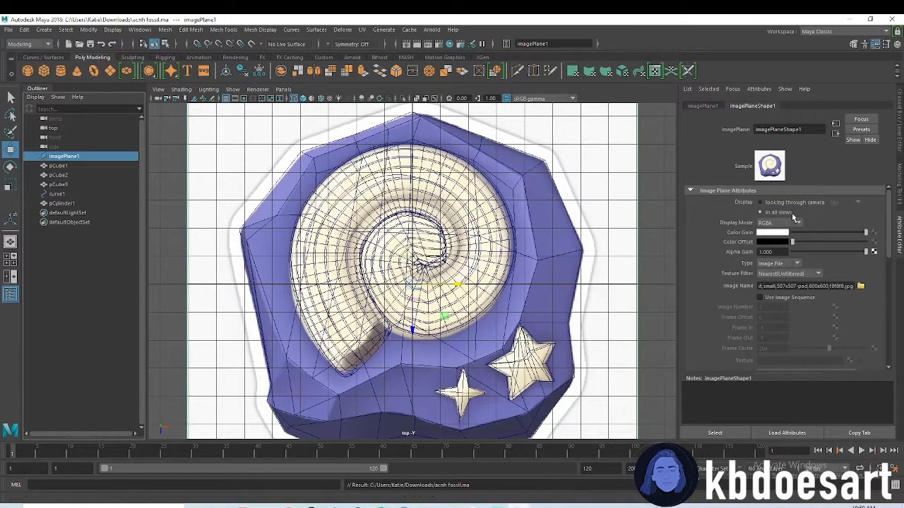
{"action": "key", "text": "space"}
{"action": "key", "text": "space"}
{"action": "mouse_move", "coordinate": [418, 296]}
{"action": "left_mouse_down", "text": "alt"}
{"action": "mouse_move", "coordinate": [412, 313]}
{"action": "mouse_move", "coordinate": [411, 278]}
{"action": "left_mouse_up", "text": "alt"}
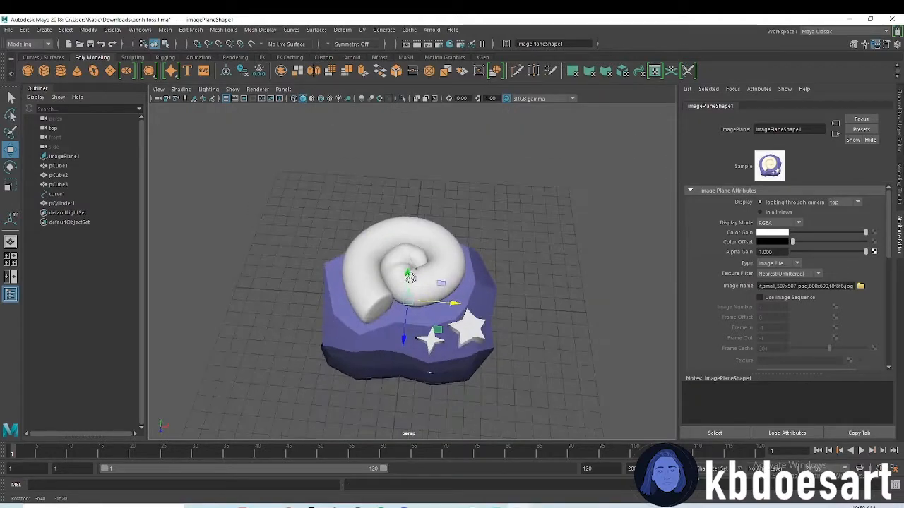
Create a polygon plane under the fossil and scale it up well beyond the grid as a ground surface.
{"action": "left_click", "coordinate": [113, 74]}
{"action": "key", "text": "r"}
{"action": "left_click_drag", "start_coordinate": [407, 300], "coordinate": [824, 292]}
{"action": "key", "text": "w"}
{"action": "scroll", "coordinate": [410, 303], "scroll_direction": "down", "scroll_amount": 2}
{"action": "left_click_drag", "start_coordinate": [396, 367], "coordinate": [417, 325], "text": "alt"}
Assign a new aiStandardSurface material to the ground plane and map a Checker texture to its base color.
{"action": "right_click_drag", "start_coordinate": [531, 241], "coordinate": [544, 485]}
{"action": "right_click_drag", "start_coordinate": [538, 297], "coordinate": [558, 483]}
{"action": "left_click", "coordinate": [327, 262]}
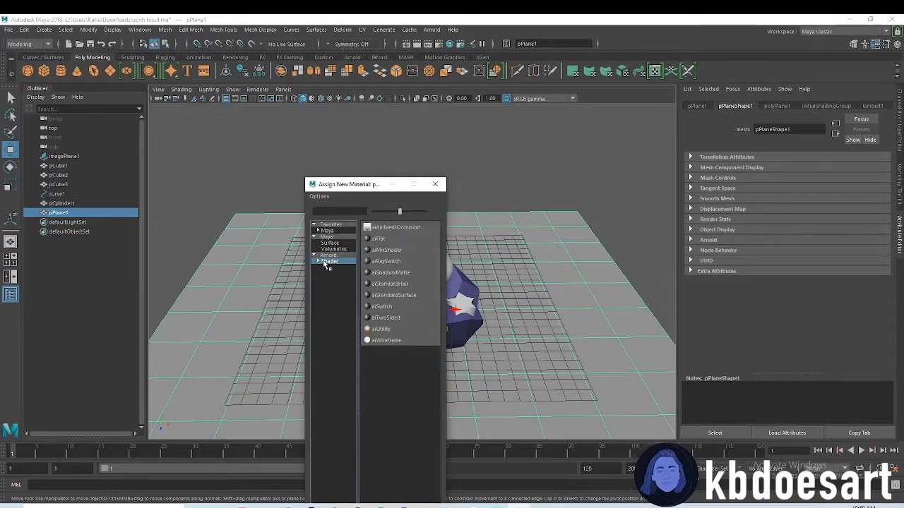
{"action": "left_click", "coordinate": [394, 294]}
{"action": "left_click", "coordinate": [874, 225]}
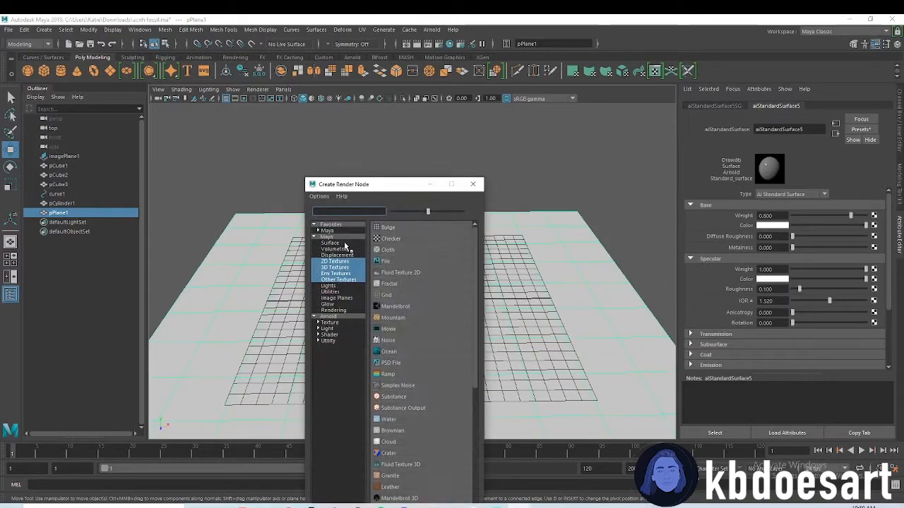
{"action": "left_click", "coordinate": [391, 239]}
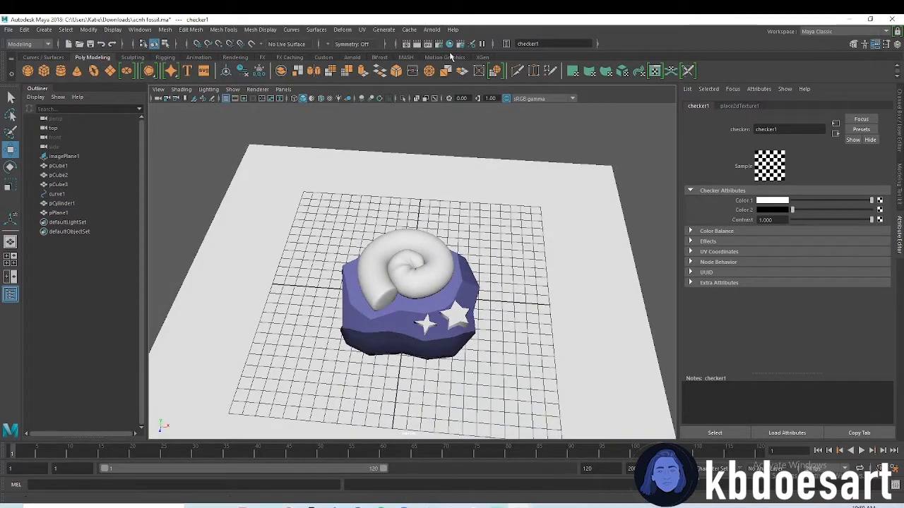
Add an Arnold skydome light to the scene and start a live preview in Arnold RenderView.
{"action": "left_click", "coordinate": [352, 57]}
{"action": "left_click", "coordinate": [77, 70]}
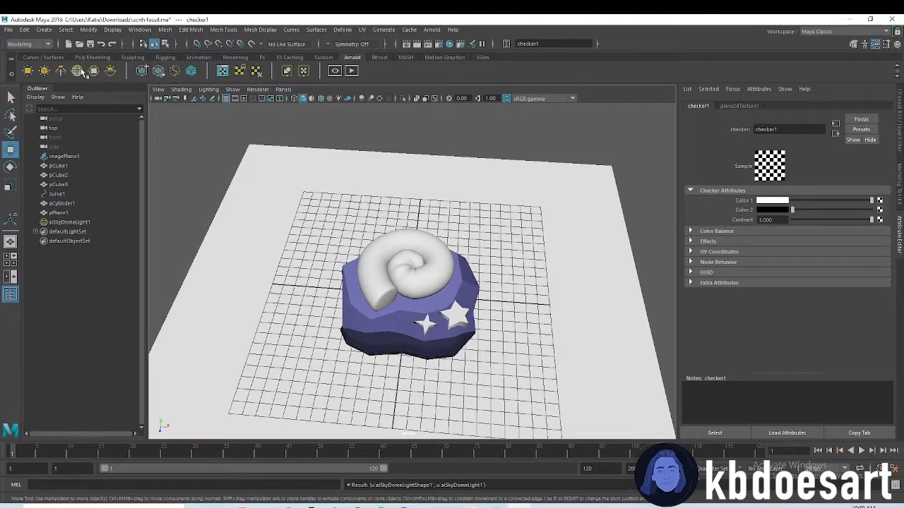
{"action": "left_click", "coordinate": [432, 30]}
{"action": "left_click", "coordinate": [440, 48]}
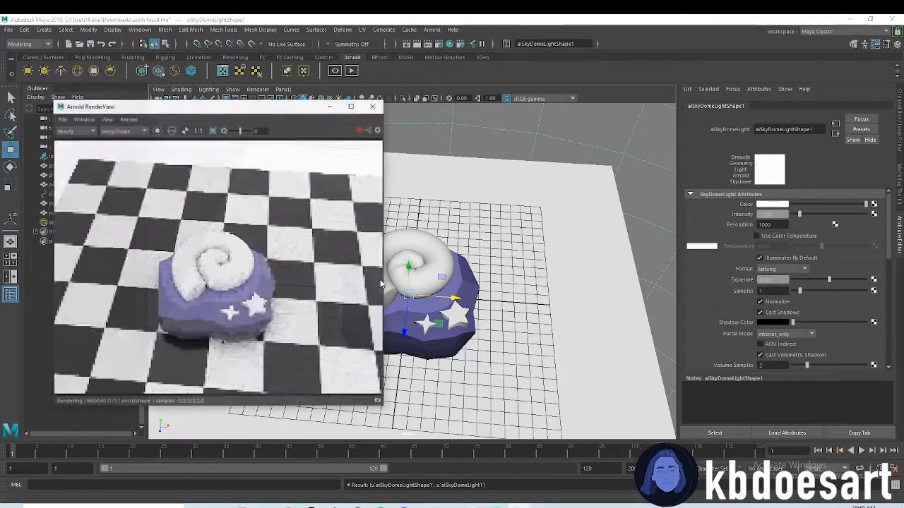
Set the shell material's diffuse roughness to 0.312 and its specular roughness to 0.448.
{"action": "left_click_drag", "start_coordinate": [456, 237], "coordinate": [567, 311], "text": "alt"}
{"action": "right_click_drag", "start_coordinate": [333, 198], "coordinate": [307, 210], "text": "alt"}
{"action": "right_click_drag", "start_coordinate": [601, 254], "coordinate": [623, 258], "text": "alt"}
{"action": "middle_click_drag", "start_coordinate": [488, 250], "coordinate": [525, 263], "text": "alt"}
{"action": "mouse_move", "coordinate": [525, 263]}
{"action": "right_mouse_down", "text": "alt"}
{"action": "mouse_move", "coordinate": [555, 278]}
{"action": "mouse_move", "coordinate": [533, 259]}
{"action": "right_mouse_up", "text": "alt"}
{"action": "left_click_drag", "start_coordinate": [533, 258], "coordinate": [509, 227], "text": "alt"}
{"action": "left_click", "coordinate": [509, 226]}
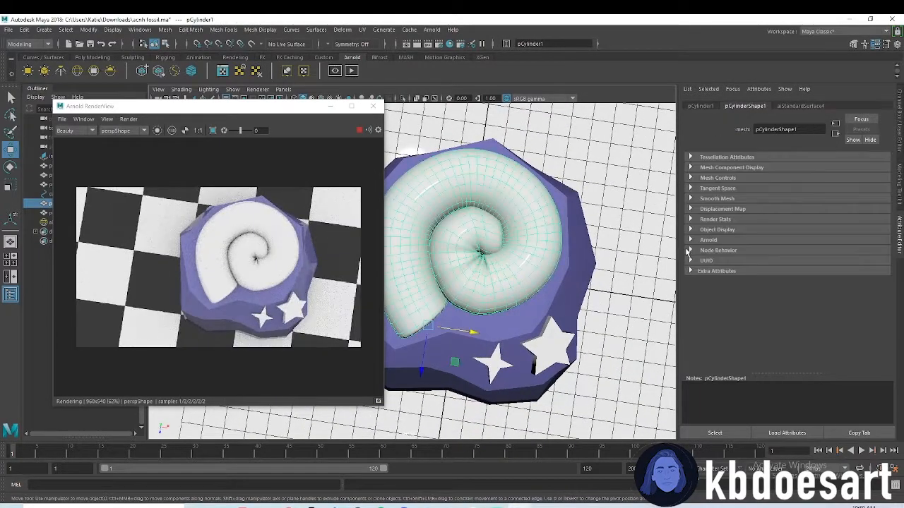
{"action": "left_click", "coordinate": [800, 106]}
{"action": "mouse_move", "coordinate": [805, 238]}
{"action": "left_mouse_down"}
{"action": "mouse_move", "coordinate": [825, 251]}
{"action": "mouse_move", "coordinate": [816, 251]}
{"action": "left_mouse_up"}
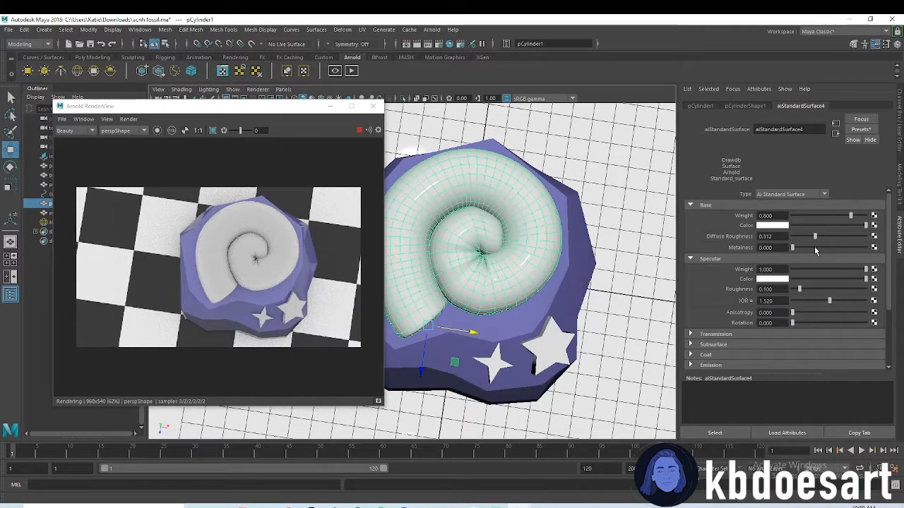
{"action": "left_click", "coordinate": [825, 290]}
Set the rock base's medium_purple material to a diffuse roughness of 0.539 and a specular roughness of 0.279.
{"action": "left_click", "coordinate": [553, 356]}
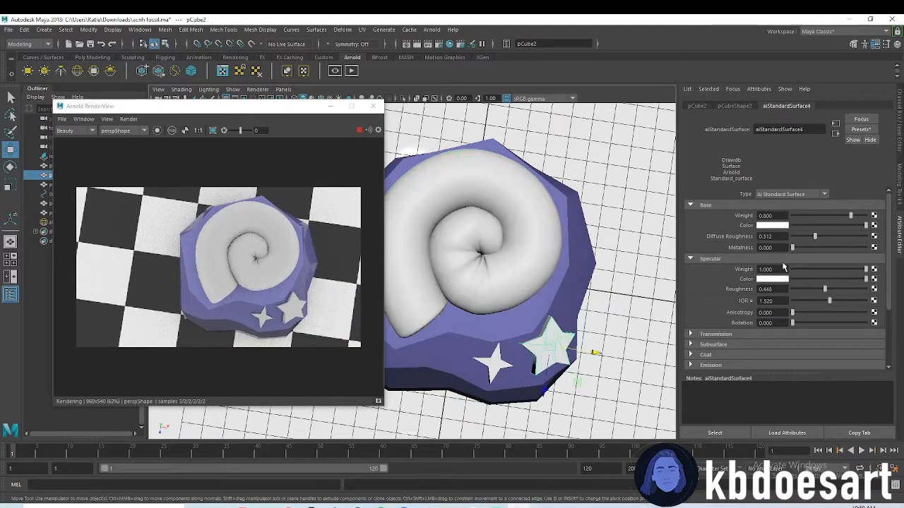
{"action": "left_click", "coordinate": [572, 281]}
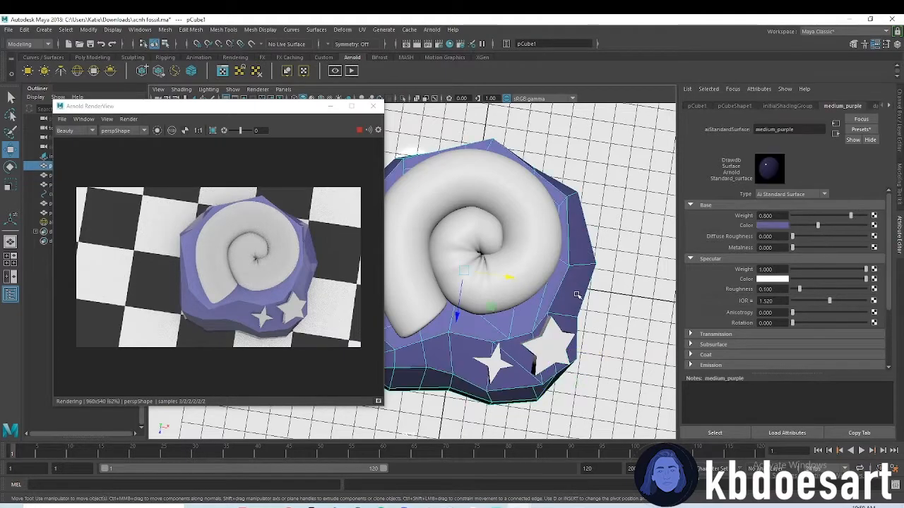
{"action": "left_click", "coordinate": [832, 237]}
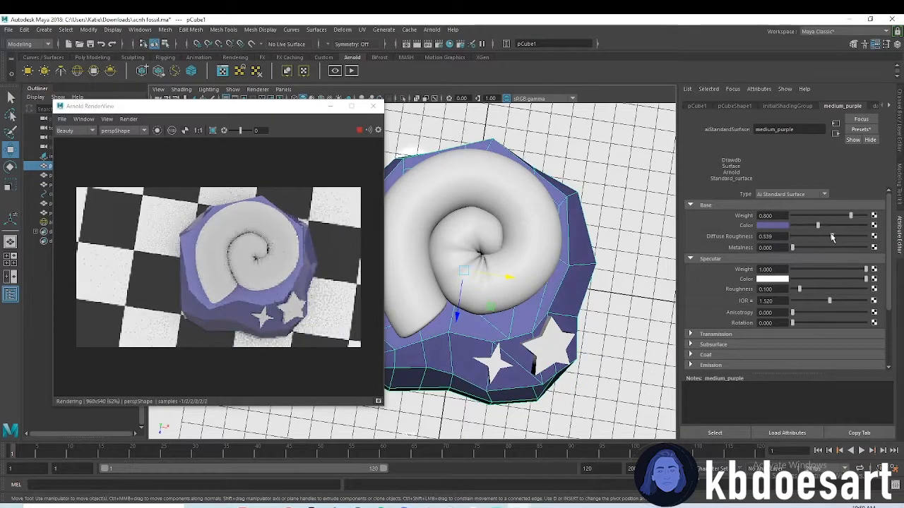
{"action": "left_click", "coordinate": [812, 289]}
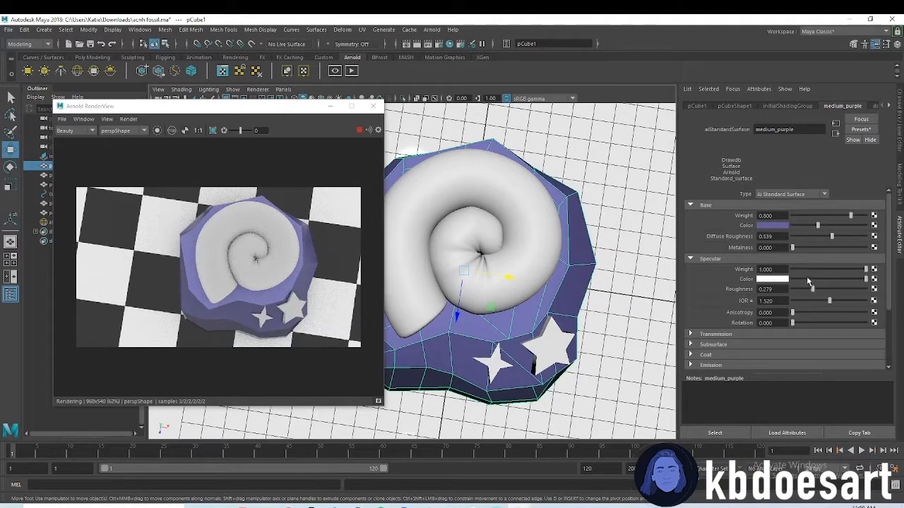
Reduce the diffuse roughness of the spiral shell's material to 0.097.
{"action": "left_click", "coordinate": [512, 234]}
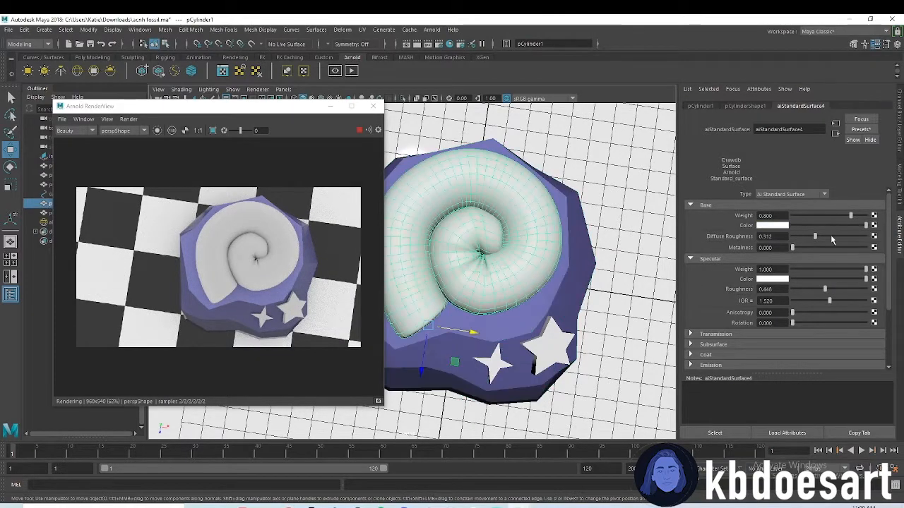
{"action": "left_click", "coordinate": [799, 238]}
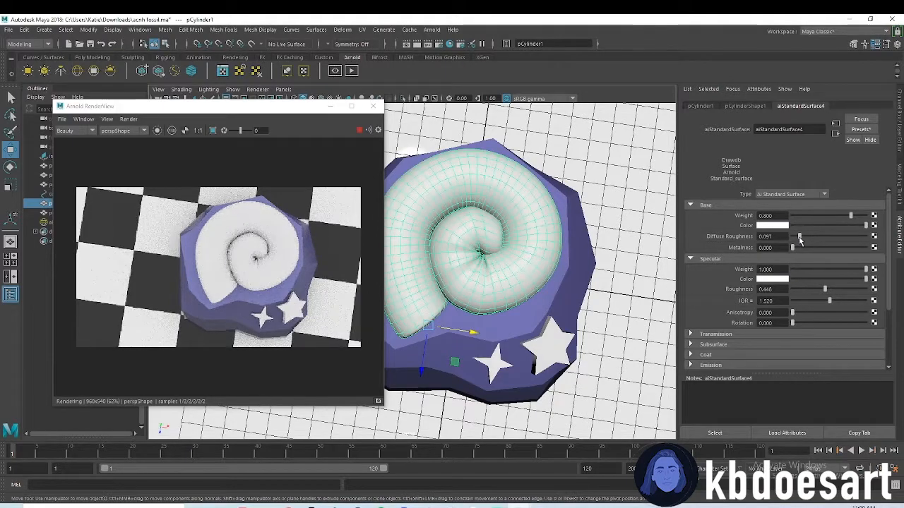